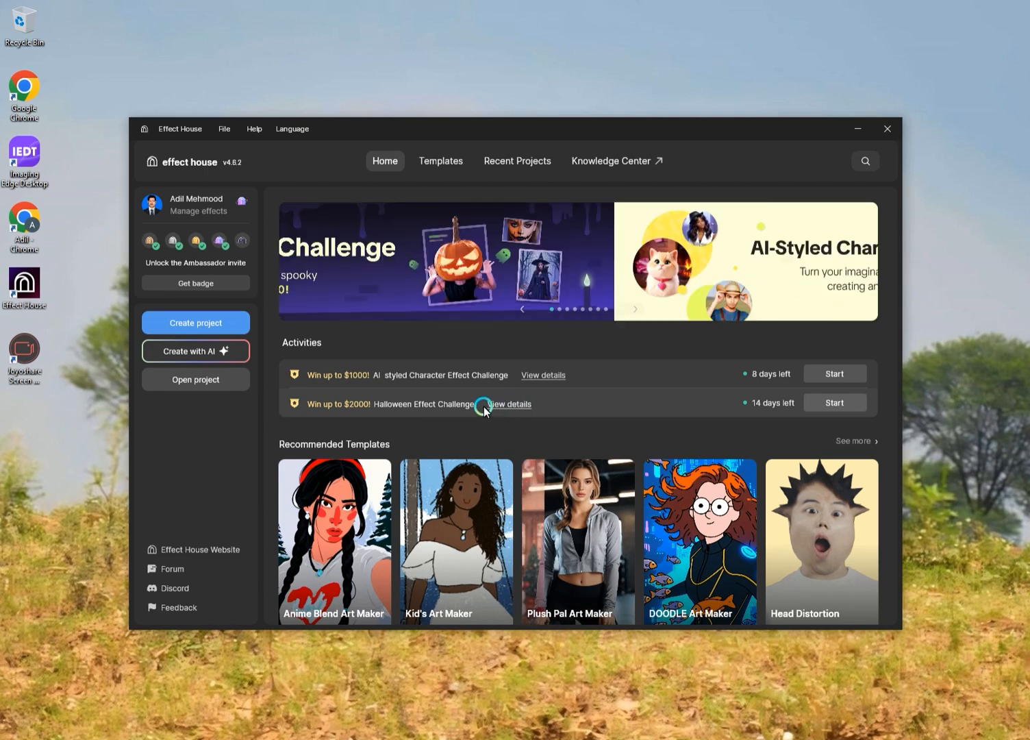
# Start the Halloween Effect Challenge entry with a newly created project.
pyautogui.click(836, 404)
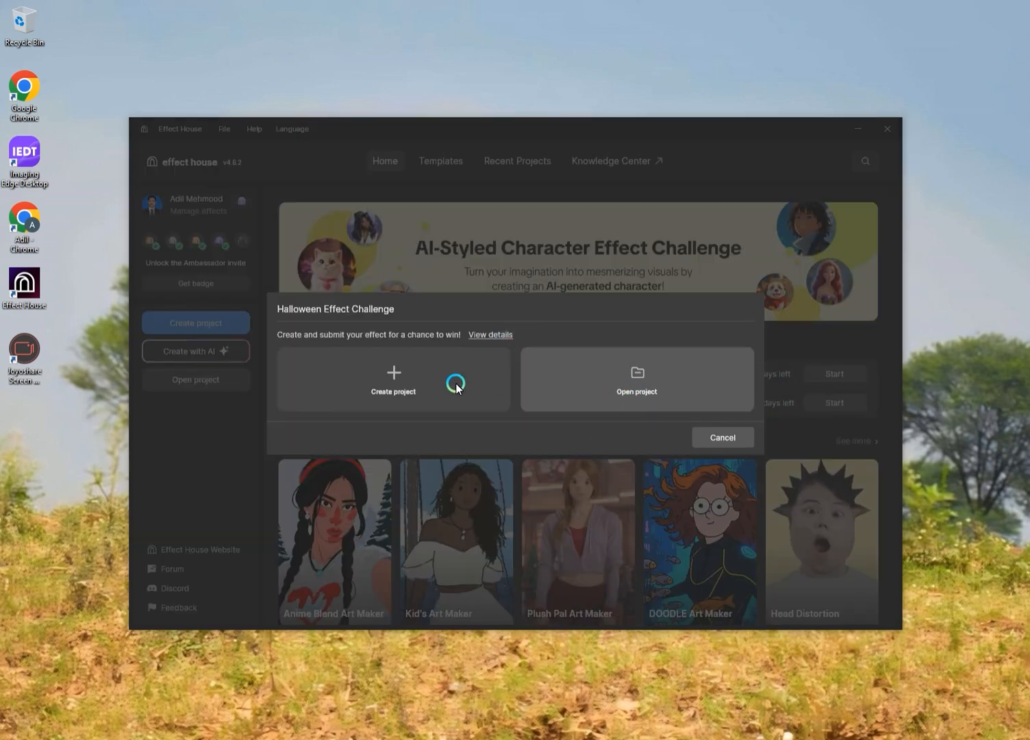
pyautogui.click(432, 375)
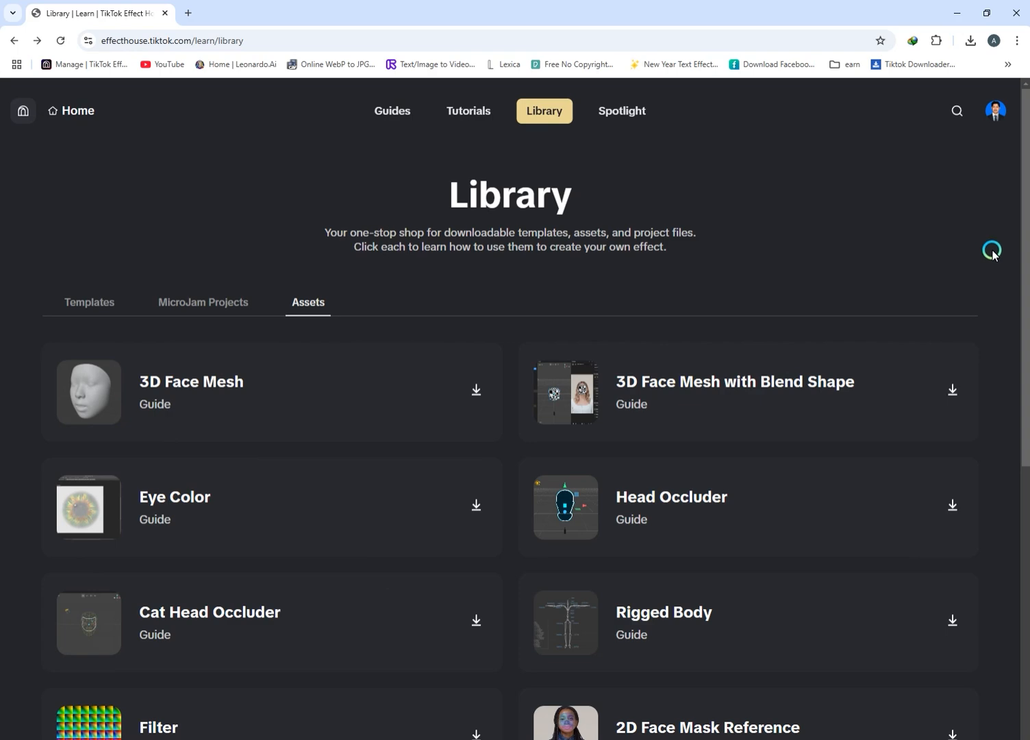
# Download the 2D Face Mask Reference asset from the Effect House Library page and open its download folder.
pyautogui.scroll(-3, 992, 251)
pyautogui.scroll(3, 992, 251)
pyautogui.scroll(-3, 925, 598)
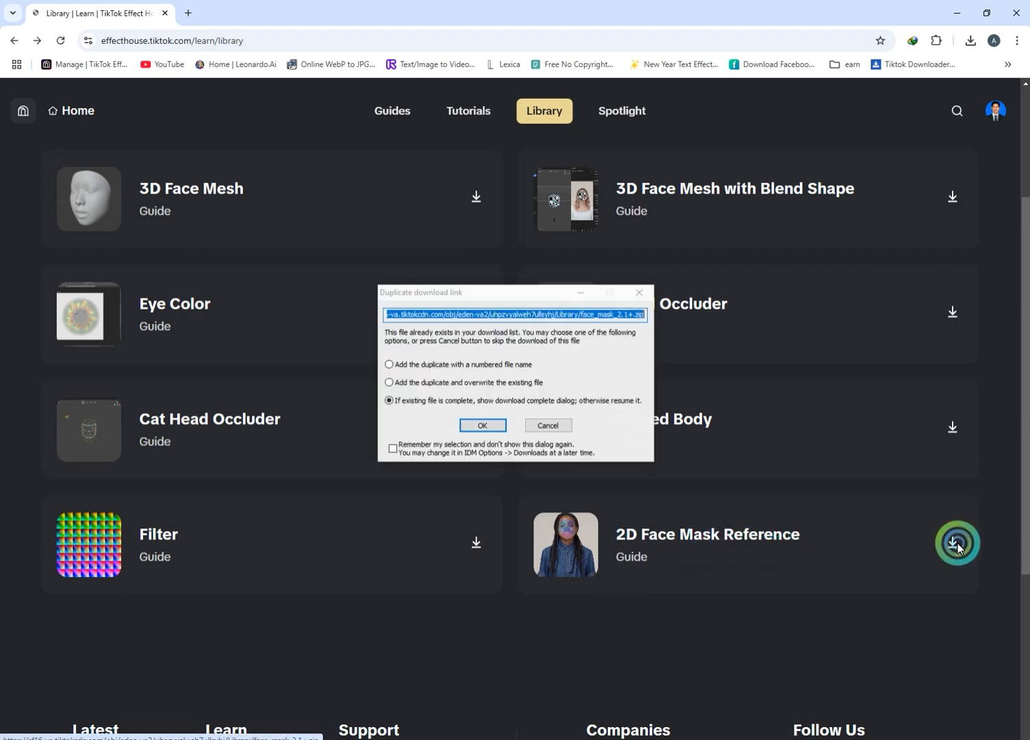
pyautogui.click(486, 426)
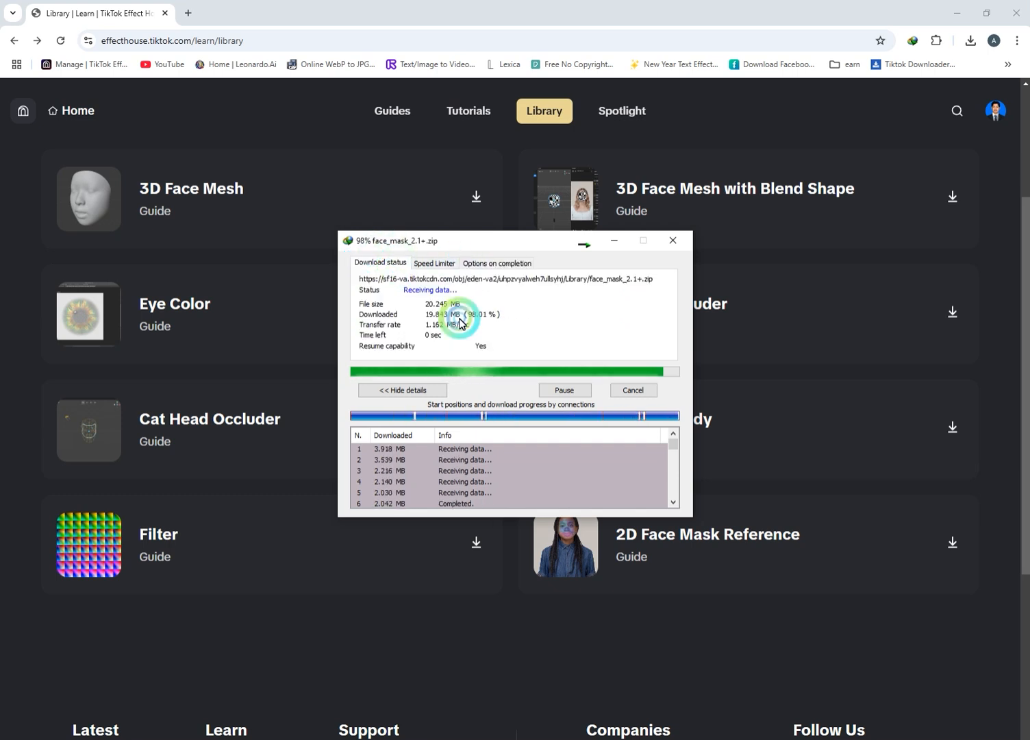
pyautogui.click(542, 419)
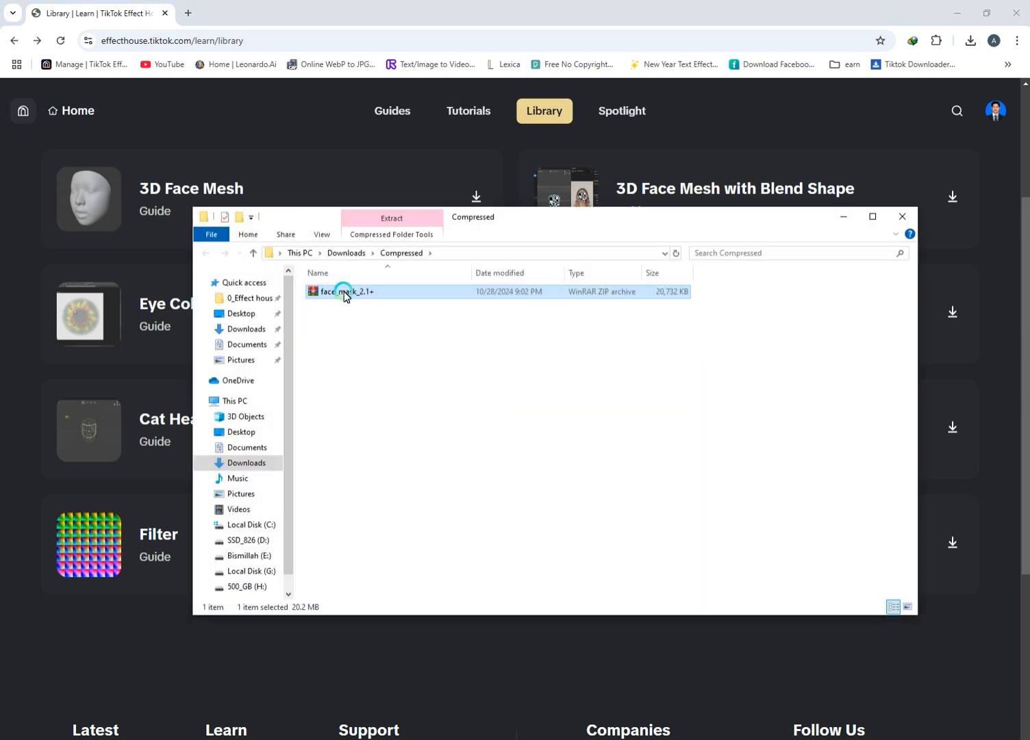
# Extract the face_mask_2.1+ archive directly into the Compressed folder.
pyautogui.rightClick(344, 295)
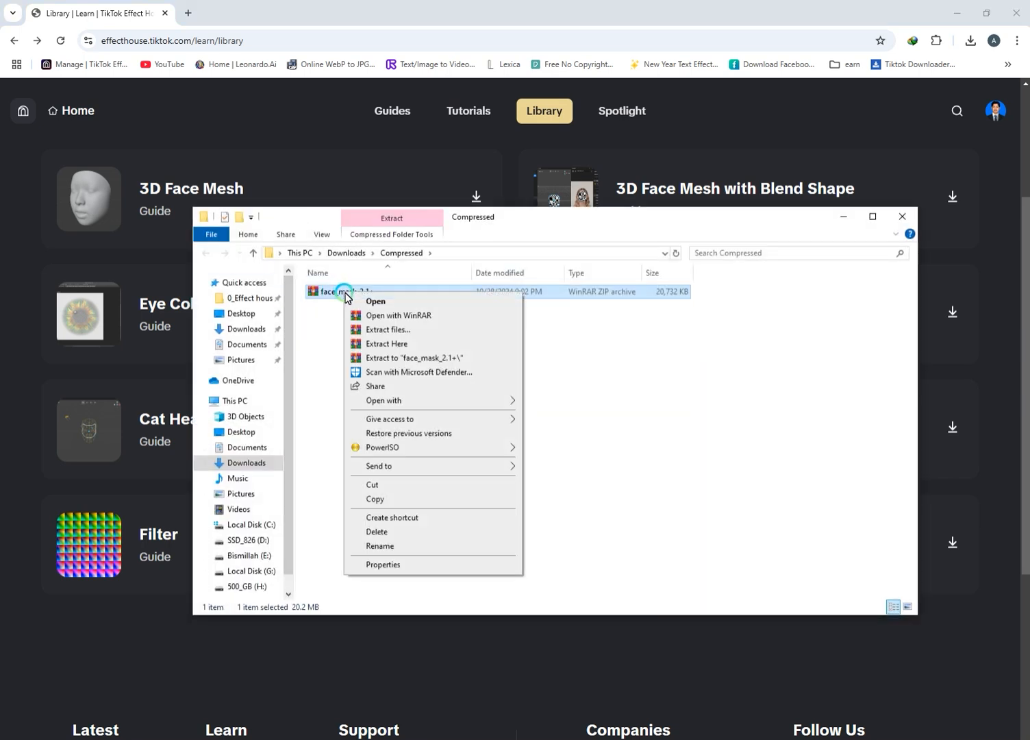
pyautogui.click(405, 344)
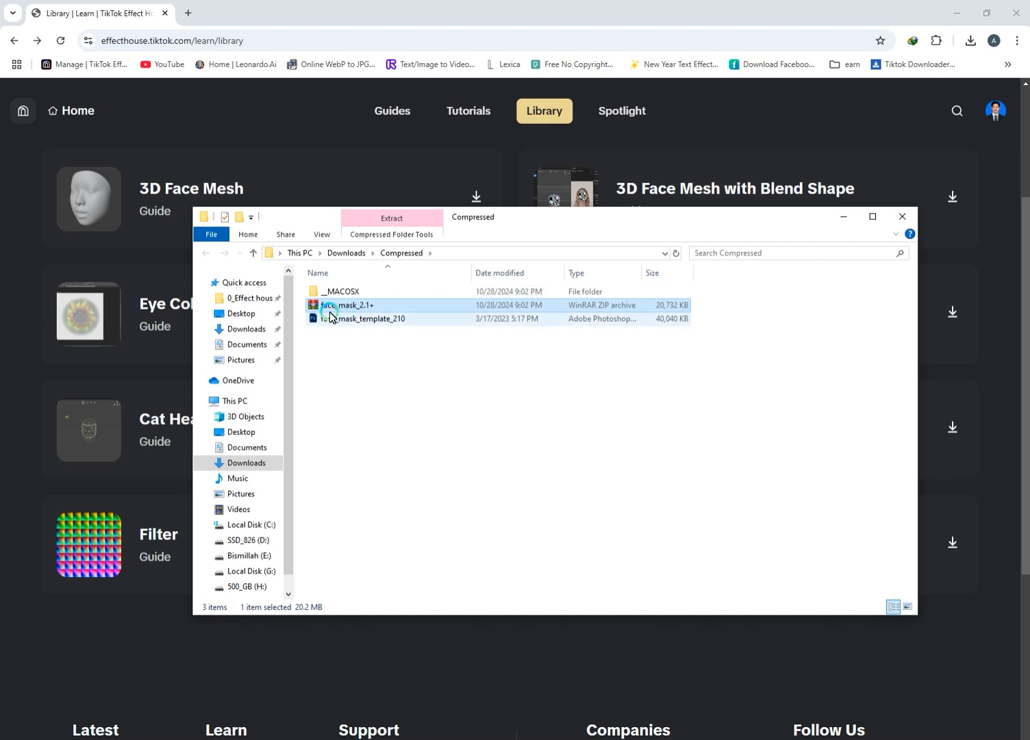
pyautogui.click(382, 356)
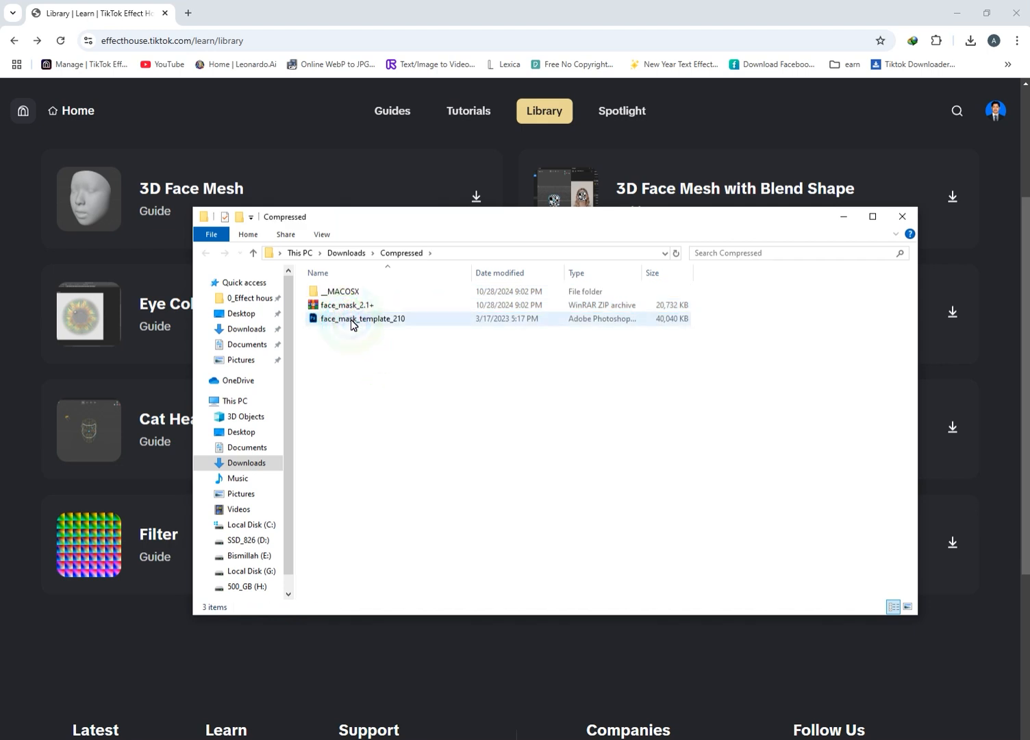
# Open the extracted face_mask_template_210 file in Photoshop.
pyautogui.click(352, 309)
pyautogui.click(344, 319)
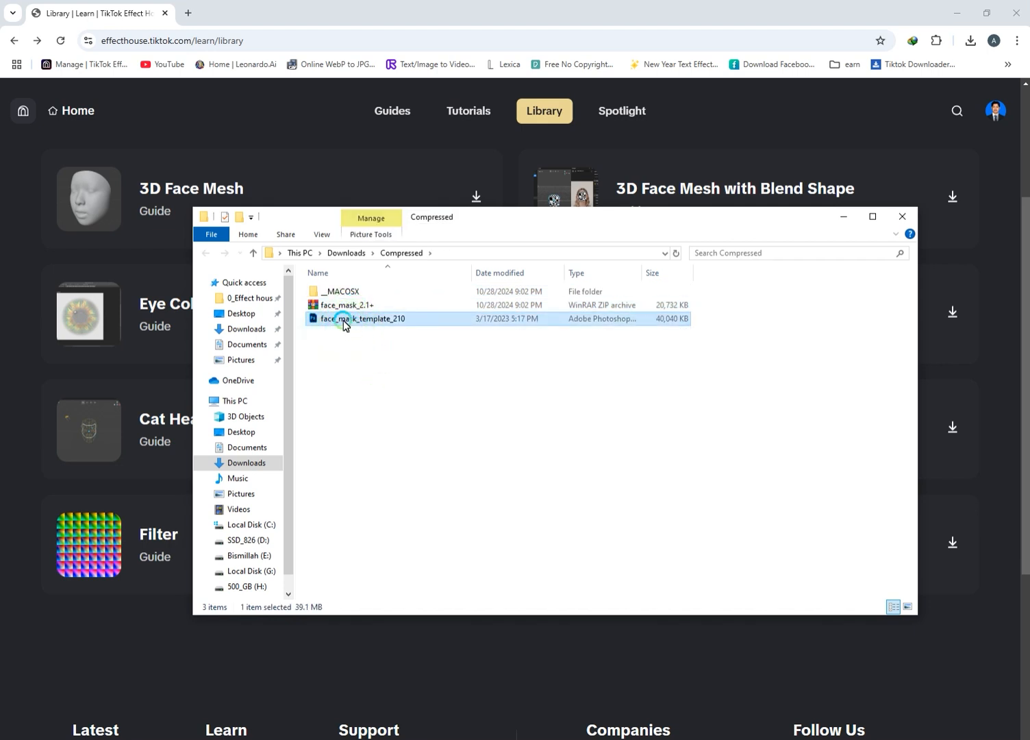
pyautogui.moveTo(344, 325); pyautogui.dragTo(612, 285)
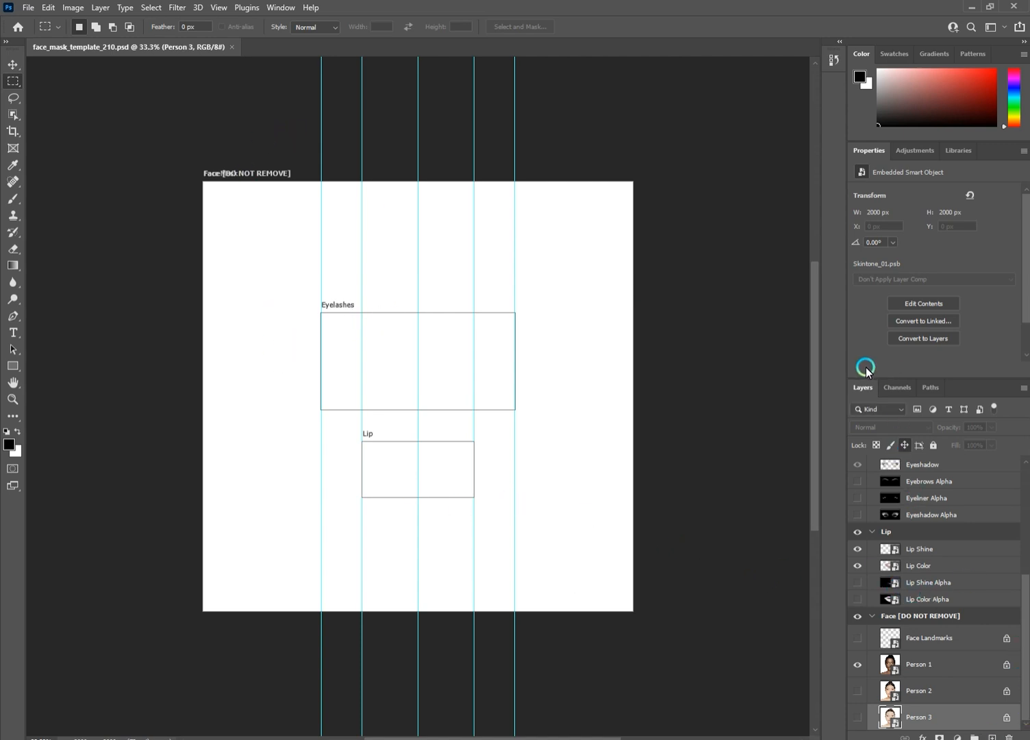
# Hide the Face Mask, Eyelashes, Lip and Face [DO NOT REMOVE] artboards of the template.
pyautogui.scroll(5, 952, 599)
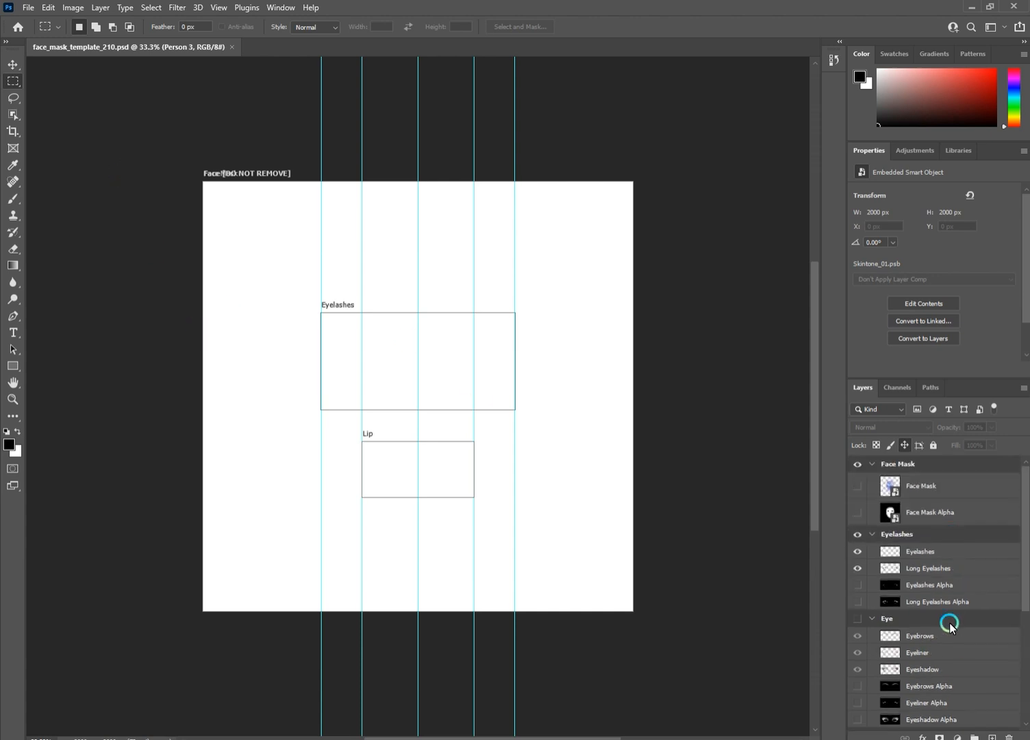
pyautogui.click(858, 465)
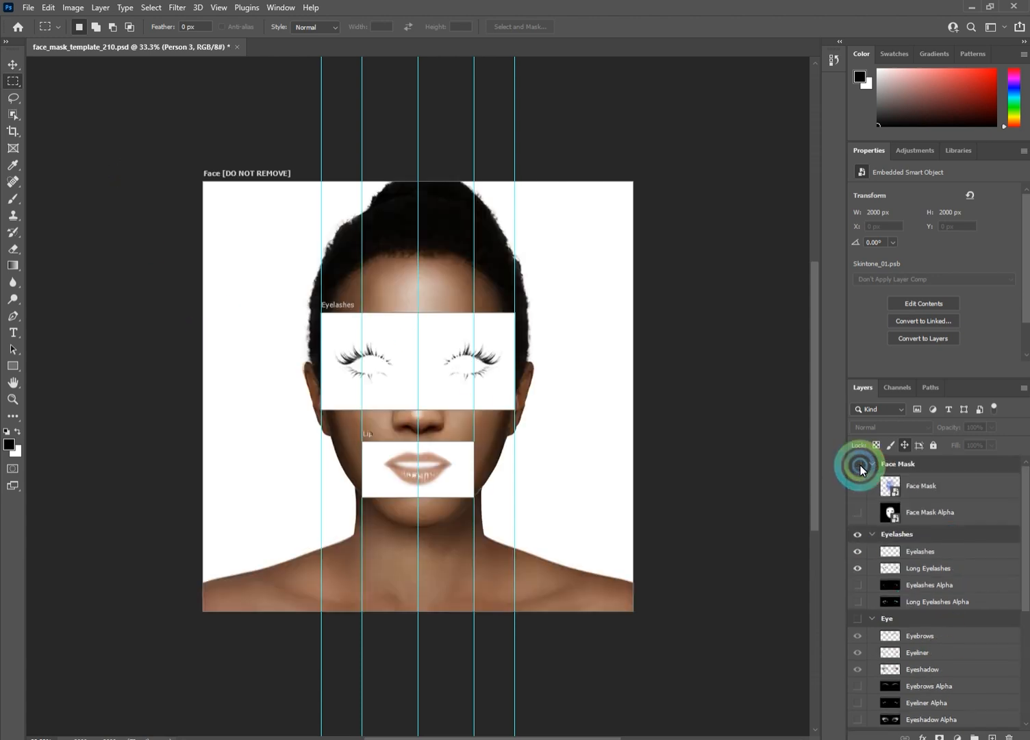
pyautogui.click(857, 534)
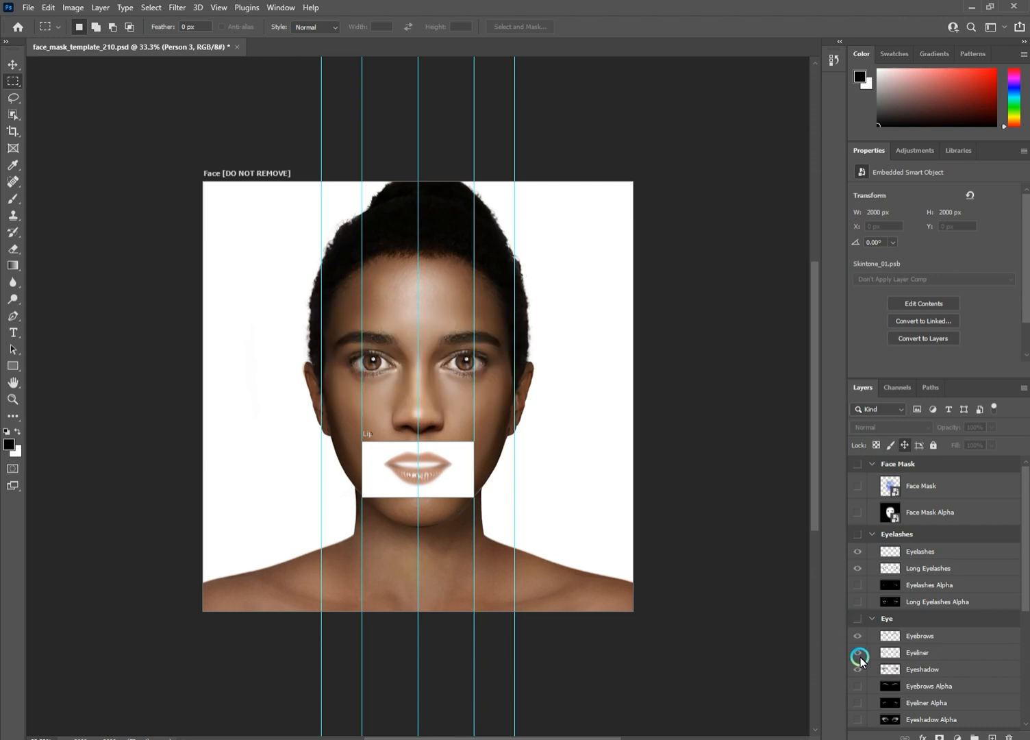
pyautogui.scroll(-3, 858, 654)
pyautogui.click(857, 632)
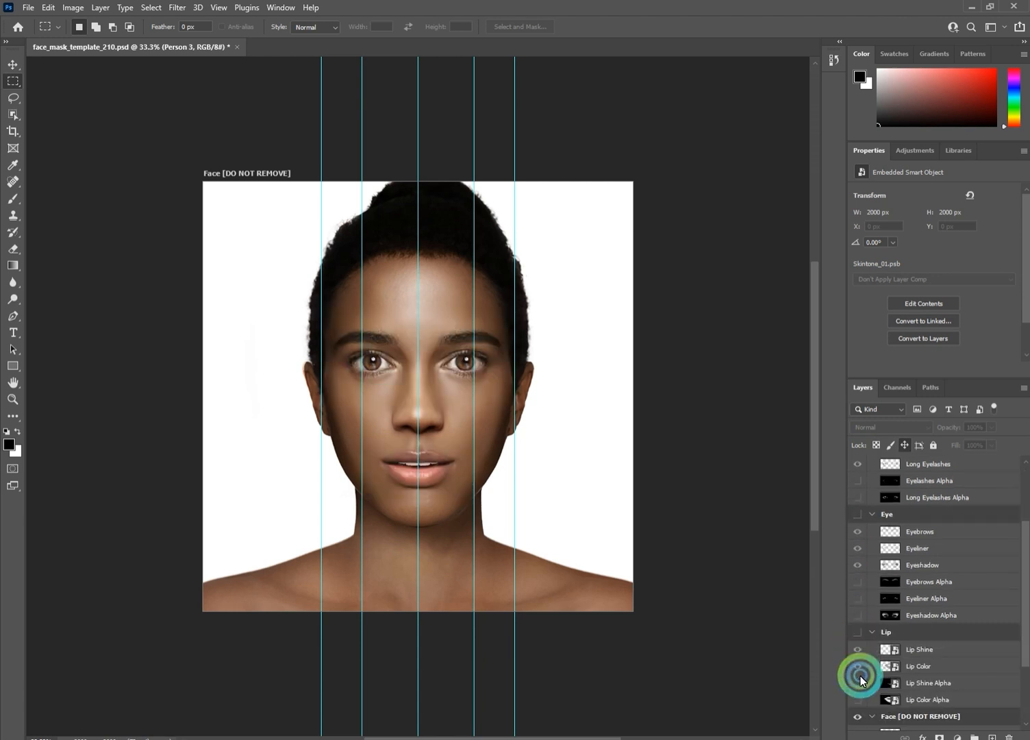
pyautogui.click(857, 716)
pyautogui.scroll(-2, 900, 631)
pyautogui.scroll(-2, 900, 631)
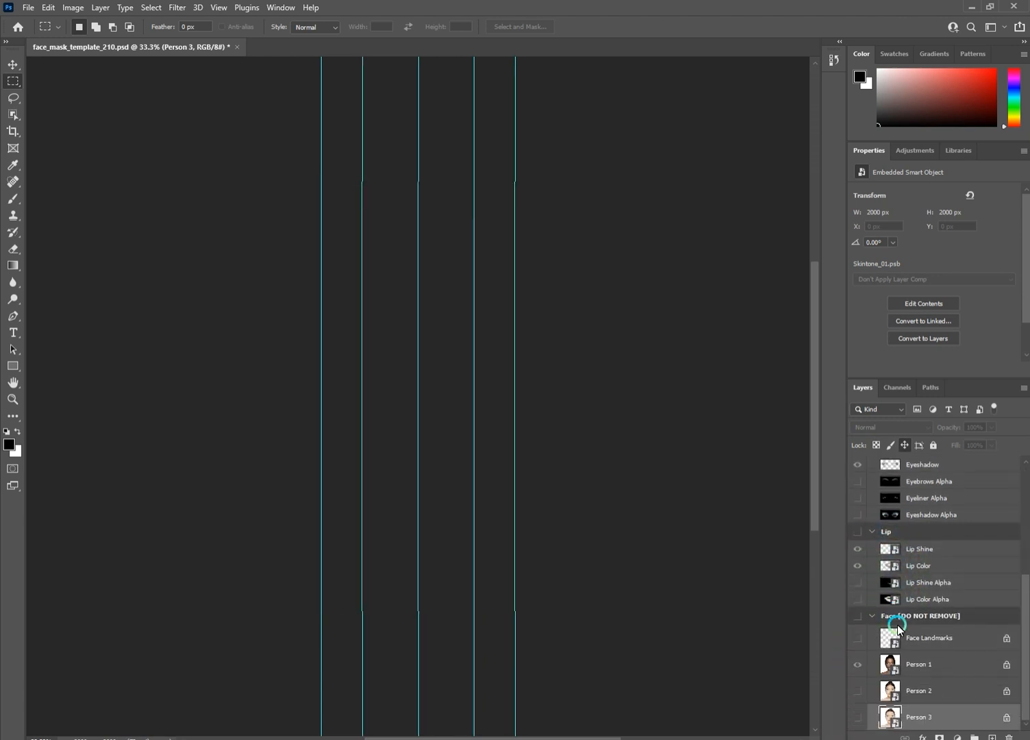
# Preview the Face Mask artboard with its Face Mask and Face Mask Alpha layers shown, and hide the artboard again.
pyautogui.scroll(6, 861, 628)
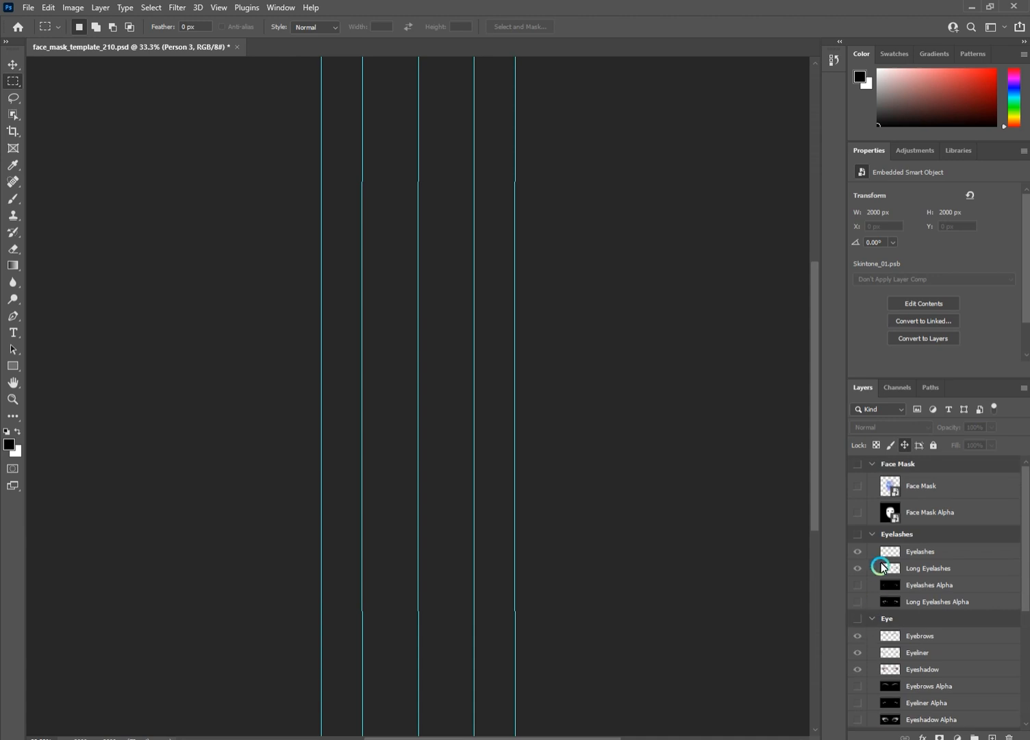
pyautogui.click(857, 463)
pyautogui.click(858, 485)
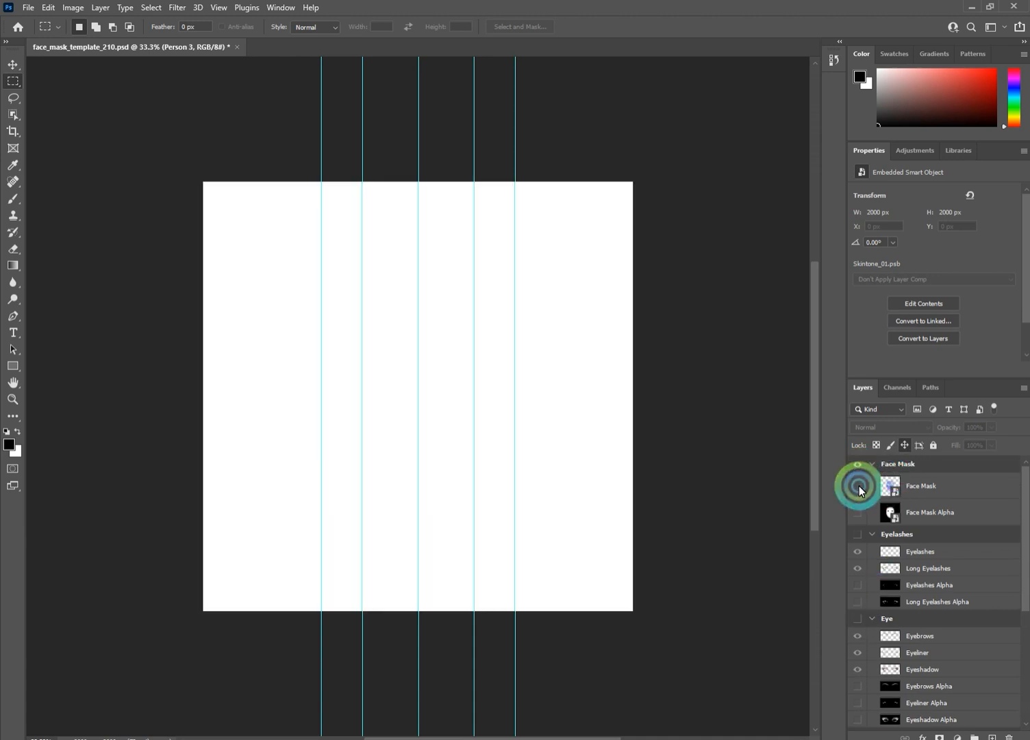
pyautogui.click(857, 511)
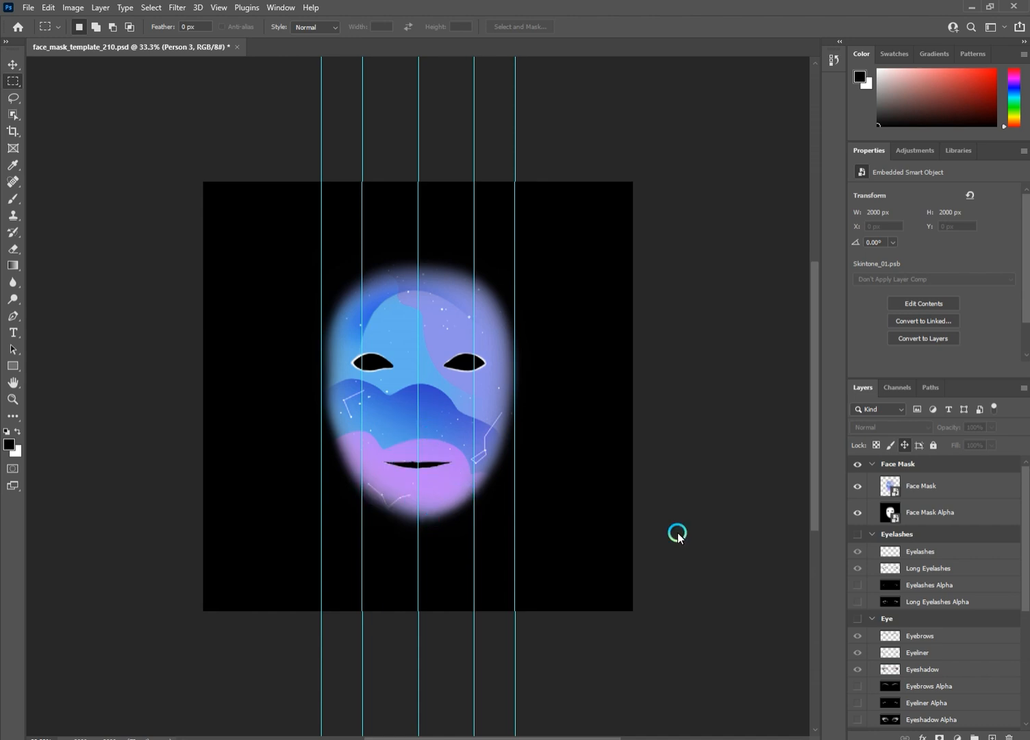
pyautogui.click(857, 466)
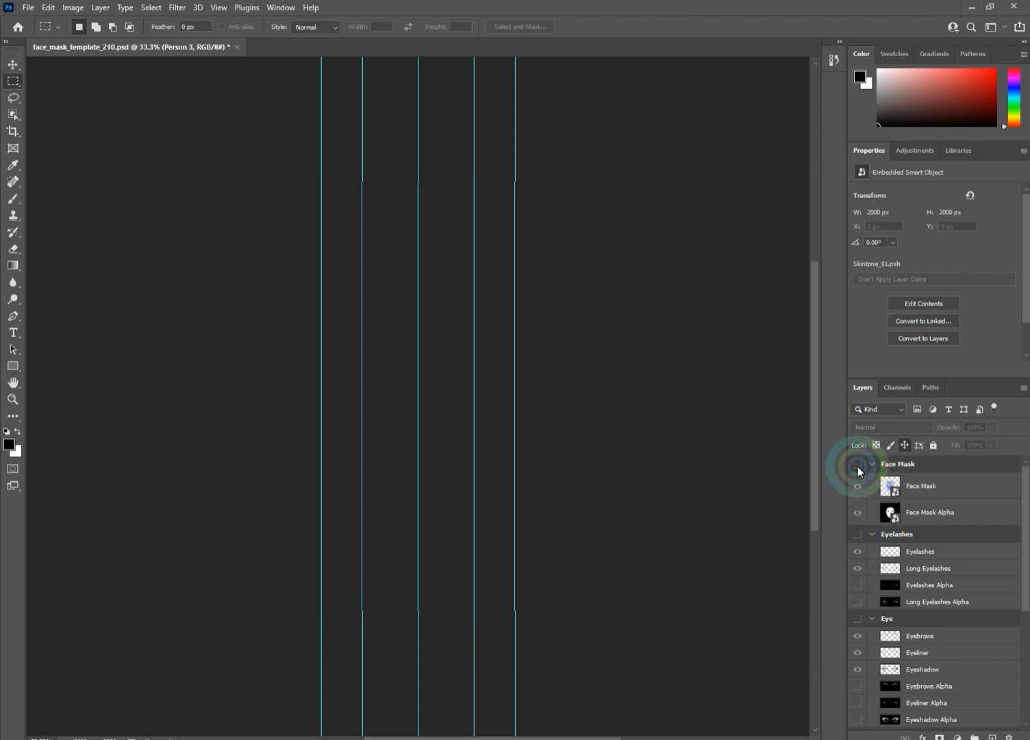
# Examine the Eyelashes, Eye and Lip artboards by switching their visibility on and off in turn.
pyautogui.click(860, 535)
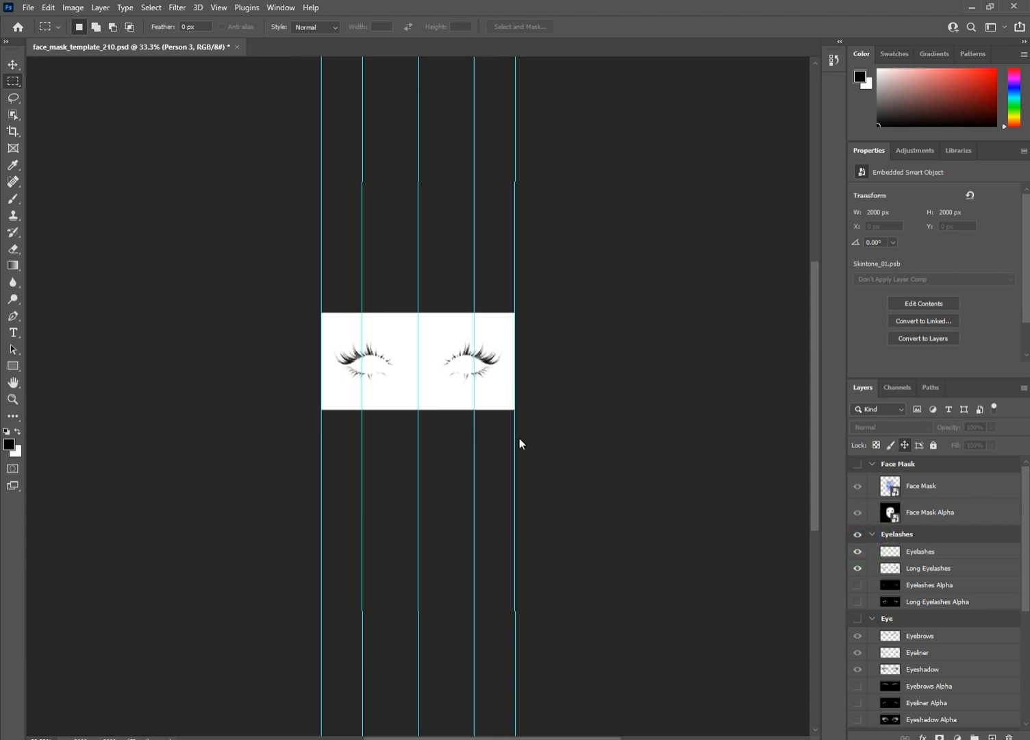
pyautogui.click(857, 534)
pyautogui.click(858, 619)
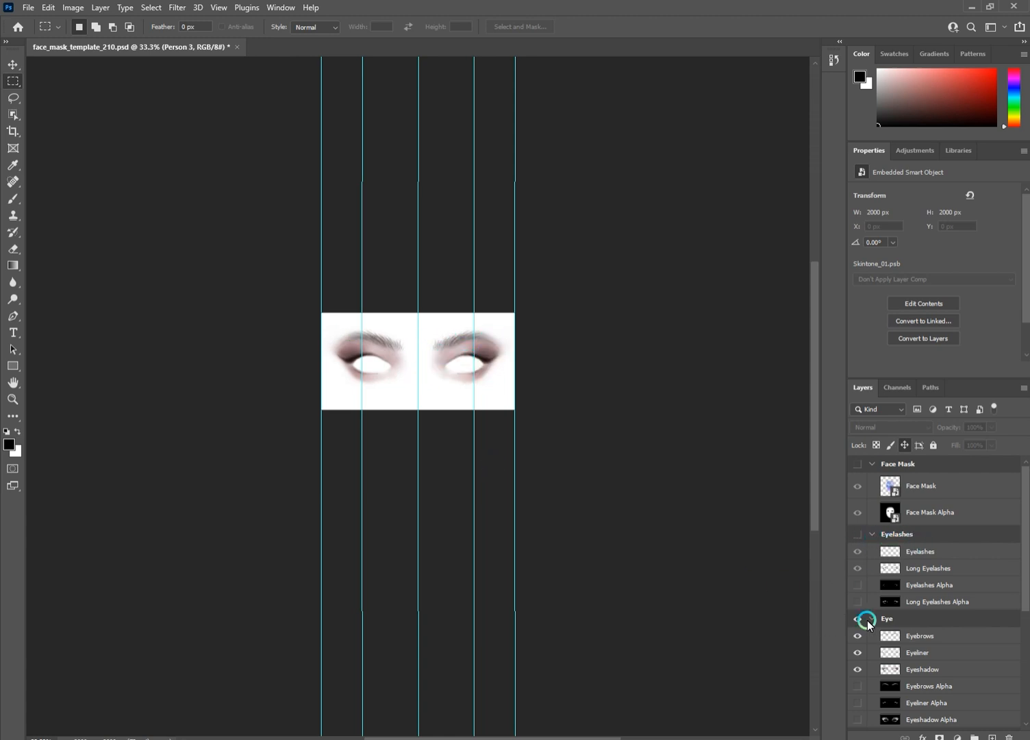
pyautogui.scroll(-5, 890, 590)
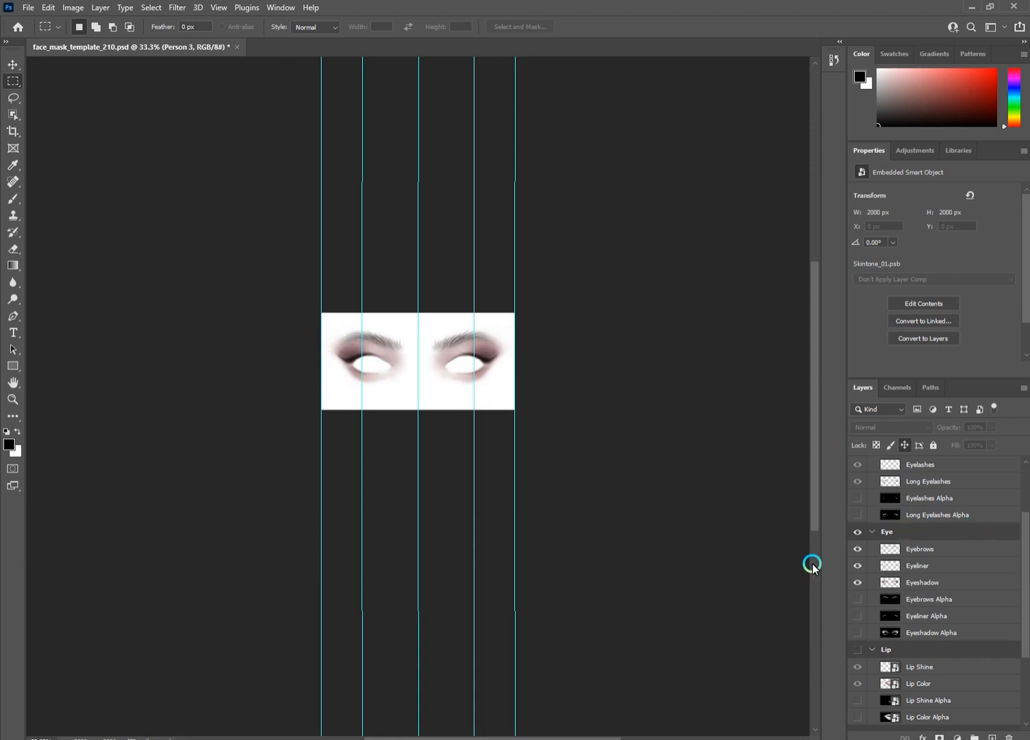
pyautogui.click(858, 650)
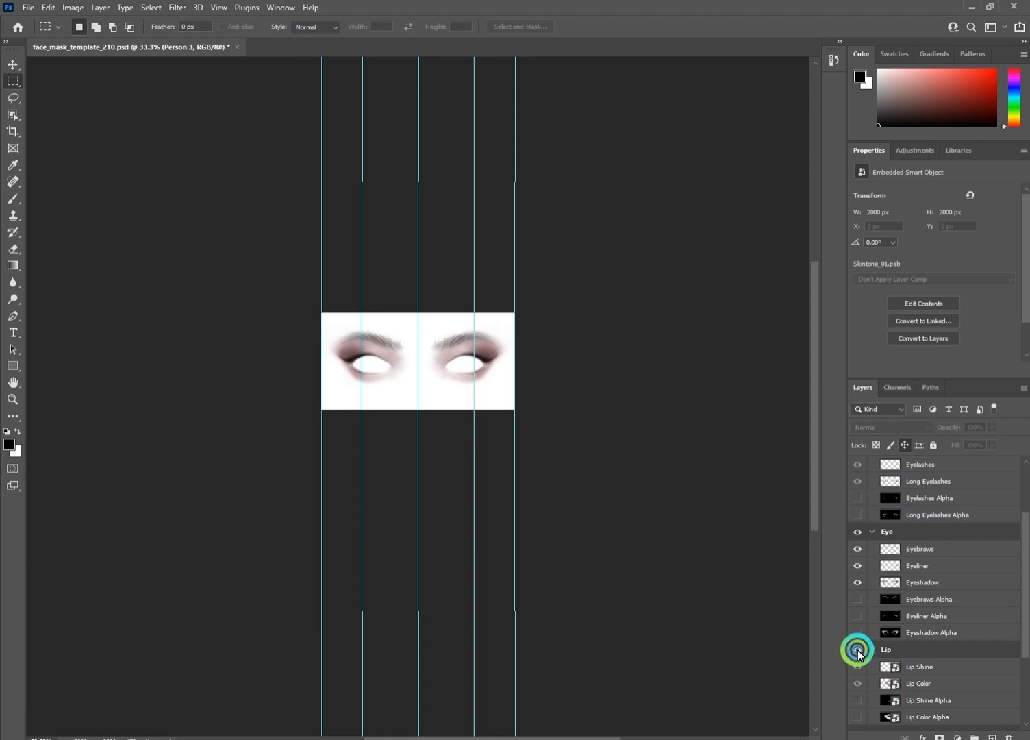
pyautogui.click(858, 533)
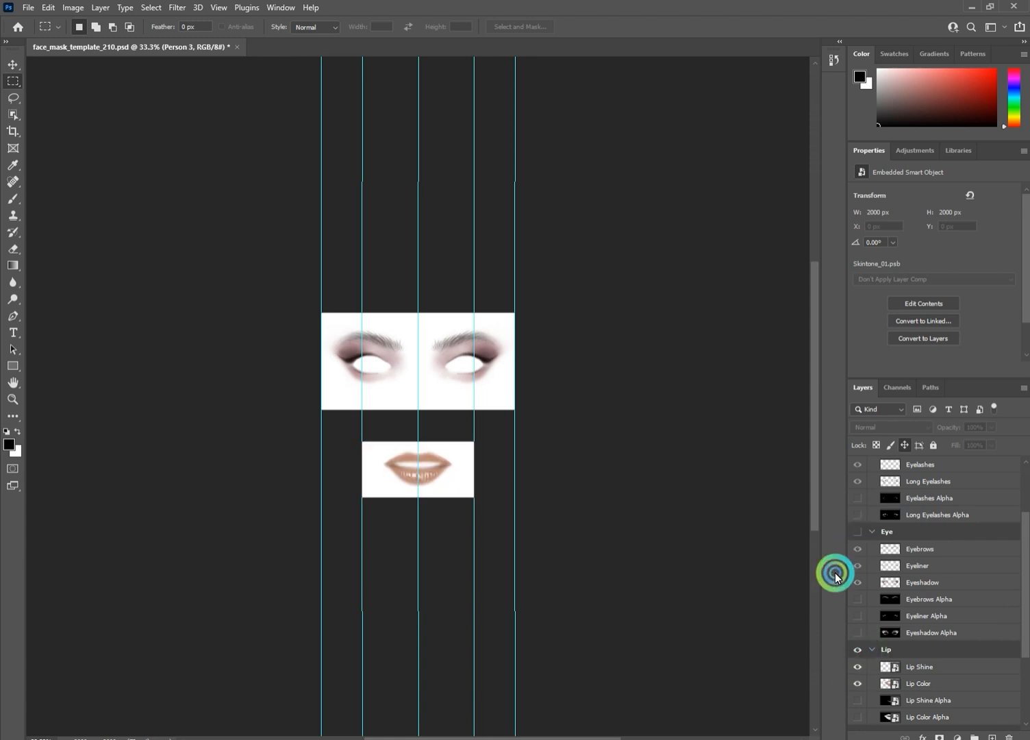
# Show the Face [DO NOT REMOVE] artboard with its Face Landmarks layer and hide the Person 1 photo.
pyautogui.scroll(-5, 891, 589)
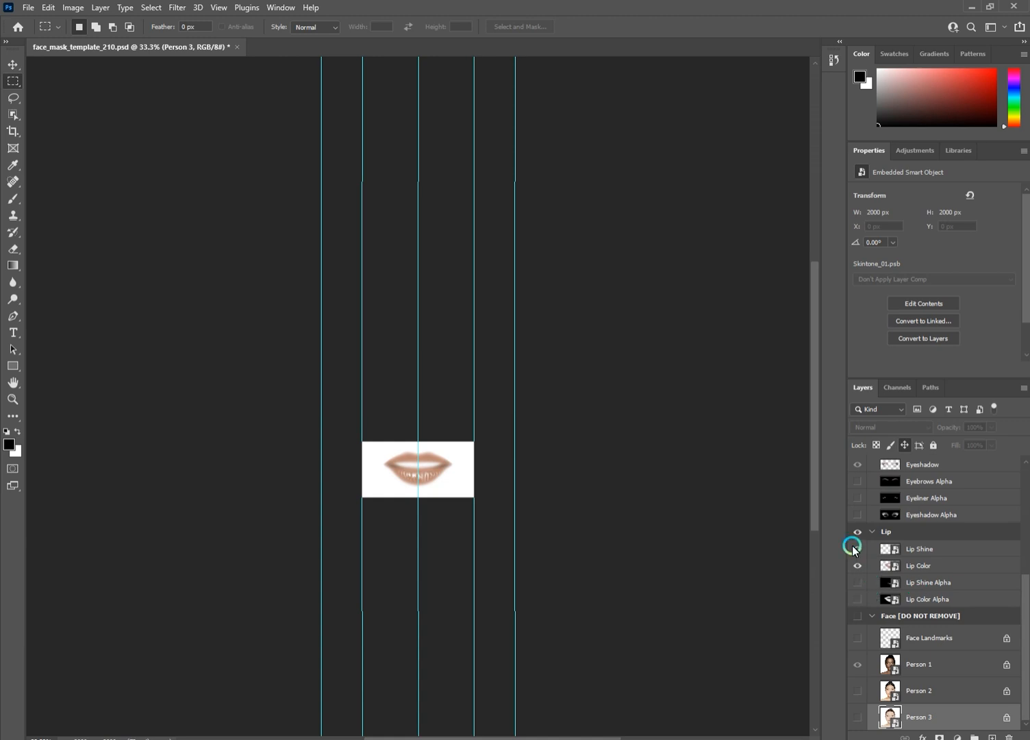
pyautogui.click(857, 615)
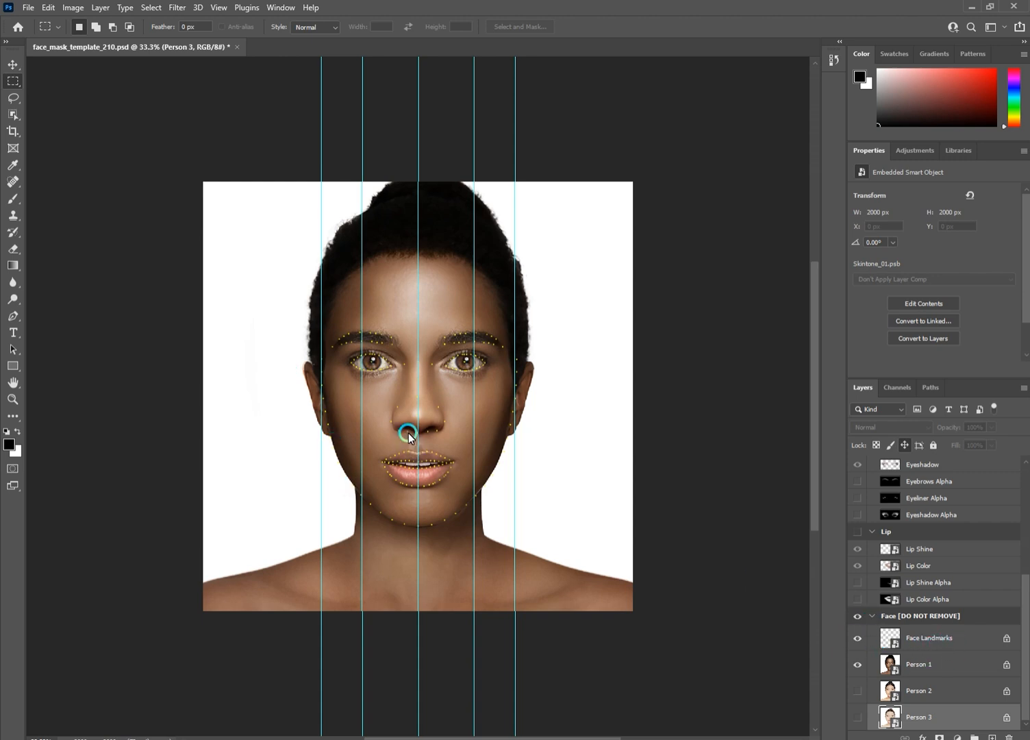
pyautogui.click(861, 663)
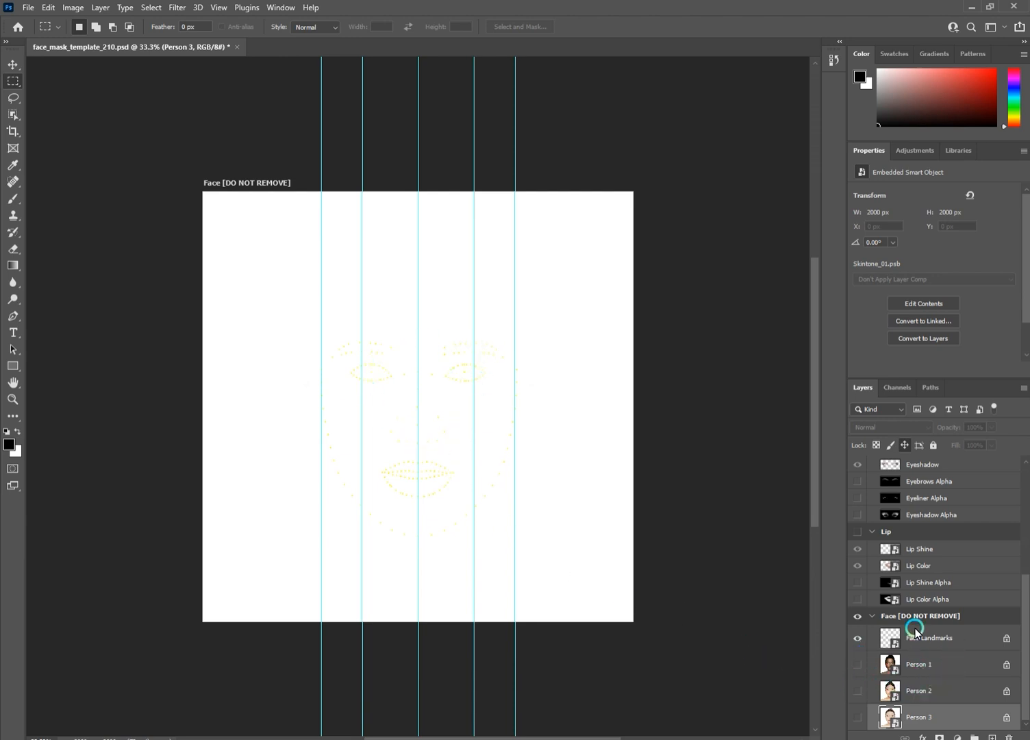
# Compare the Person 1, Person 2 and Person 3 reference photos beneath the face landmarks by toggling their visibility.
pyautogui.click(856, 664)
pyautogui.click(857, 688)
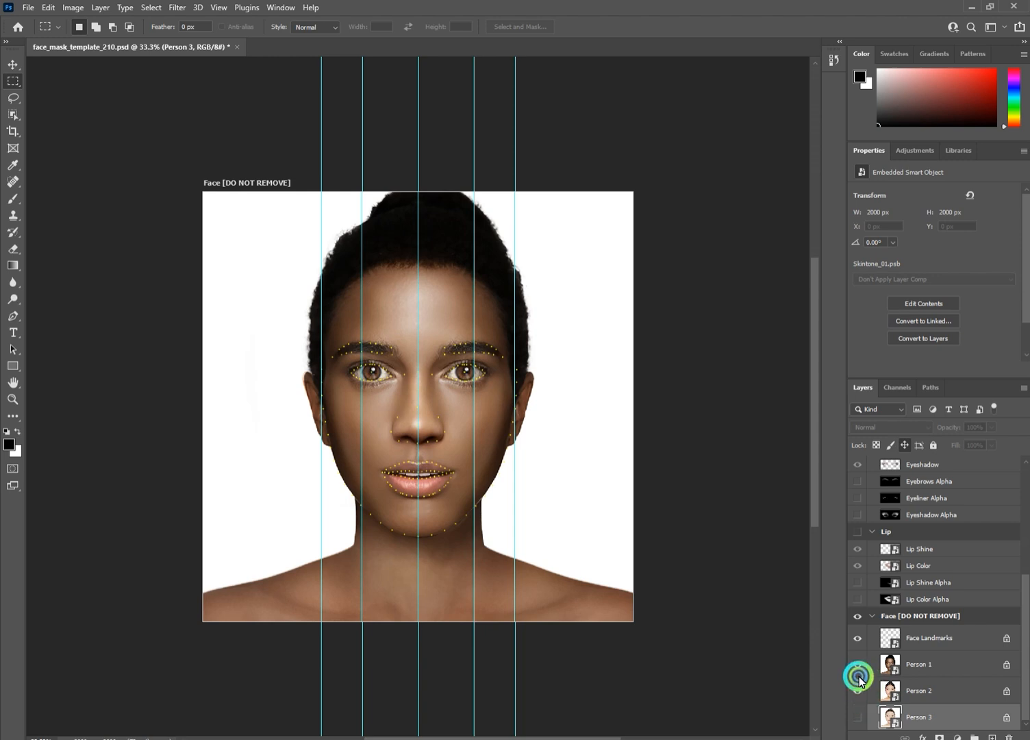
pyautogui.click(859, 665)
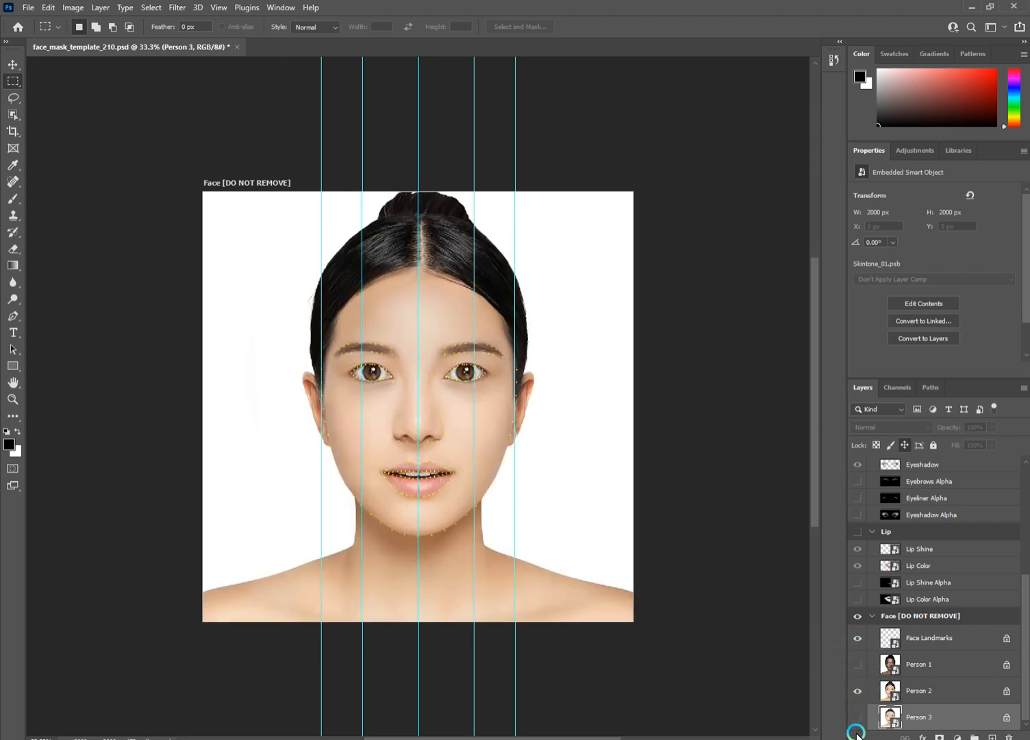
pyautogui.click(857, 717)
pyautogui.click(856, 690)
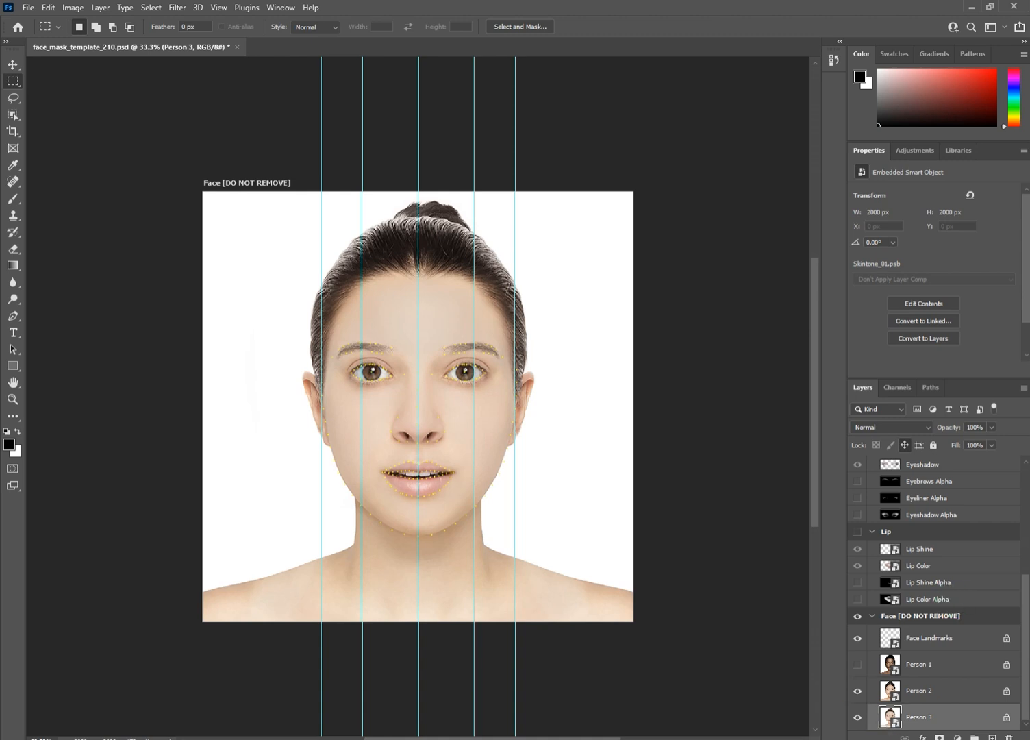
pyautogui.click(859, 691)
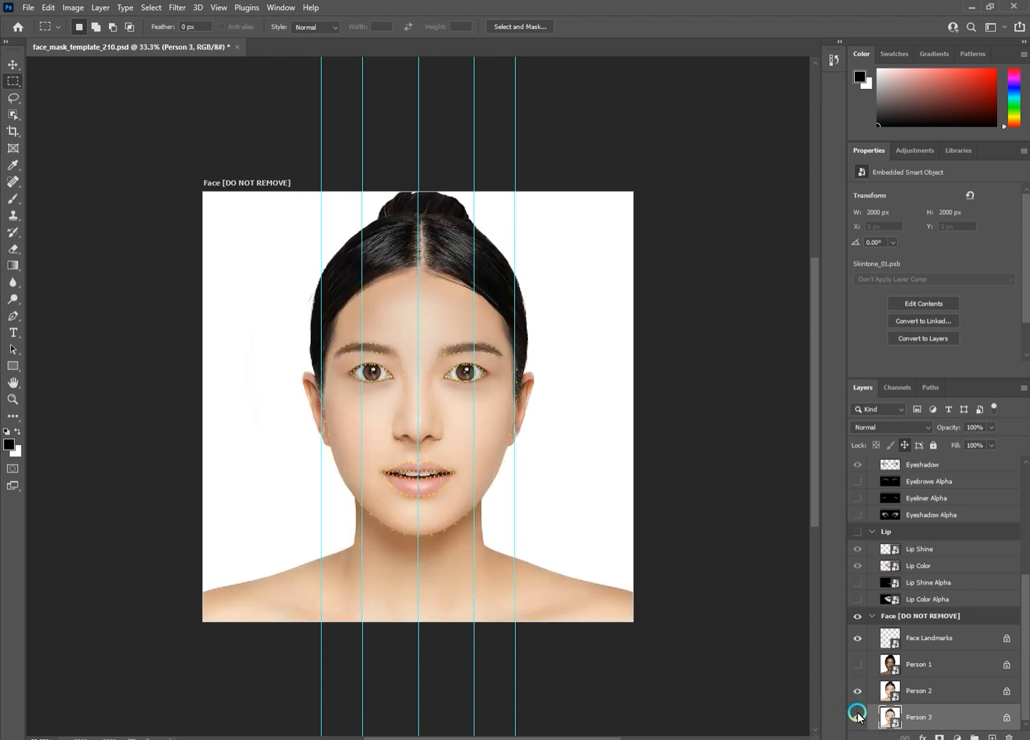
pyautogui.click(857, 665)
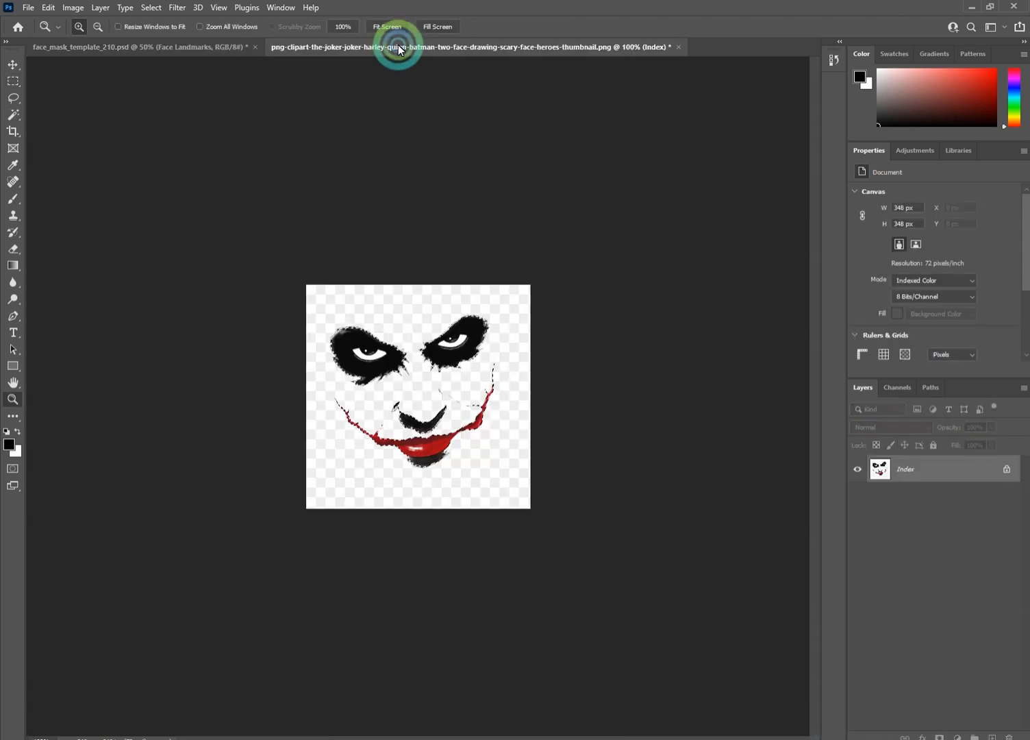
# Copy the joker face artwork from its PNG document onto the Face [DO NOT REMOVE] artboard and close the source image.
pyautogui.moveTo(395, 44); pyautogui.dragTo(248, 344)
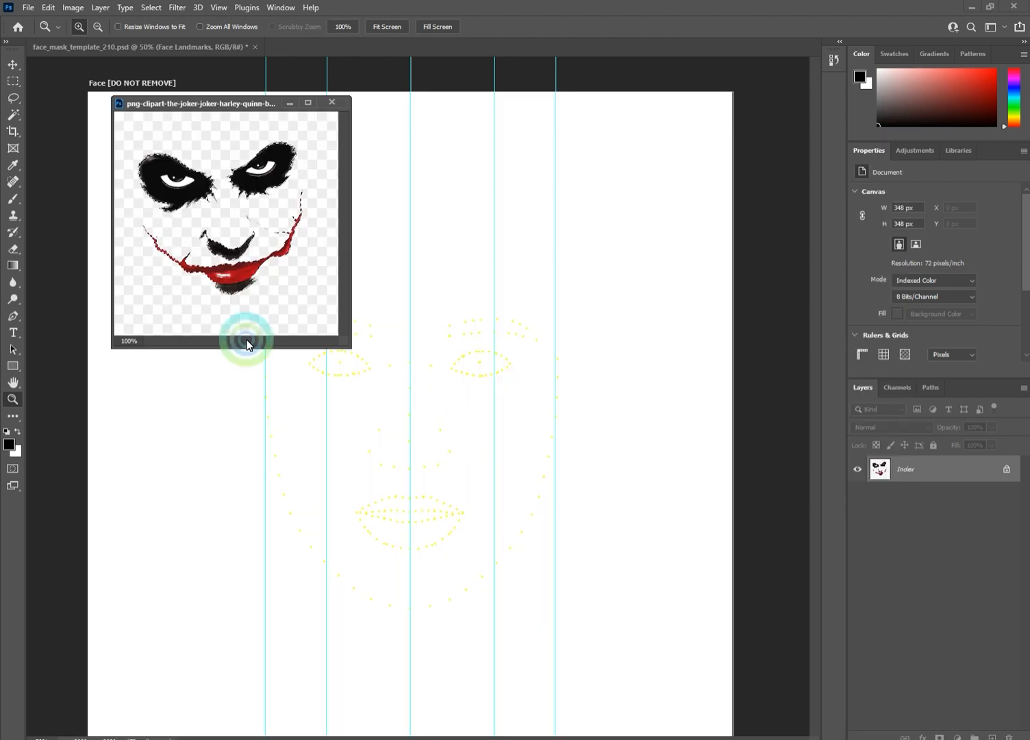
pyautogui.click(13, 64)
pyautogui.click(231, 277)
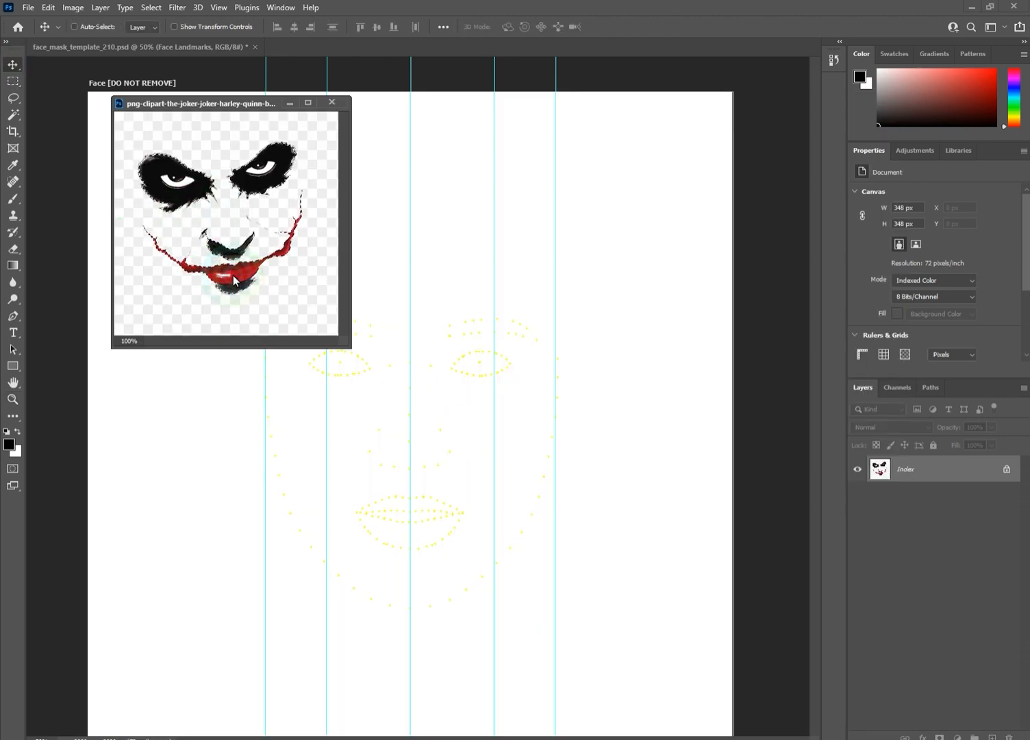
pyautogui.click(430, 432)
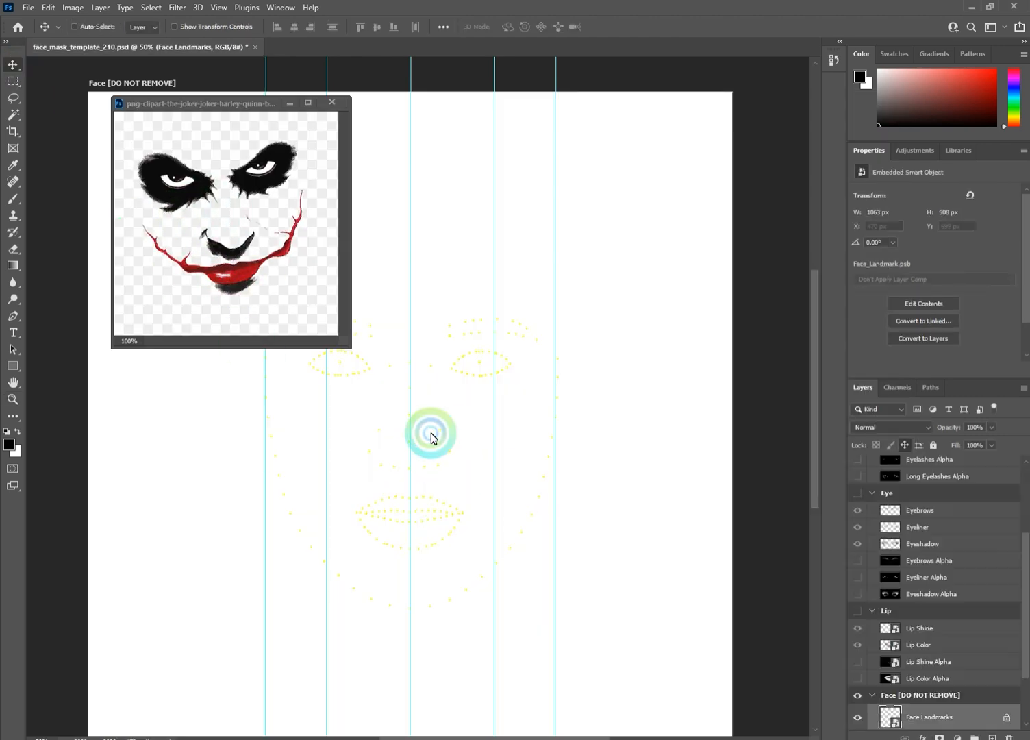
pyautogui.click(334, 102)
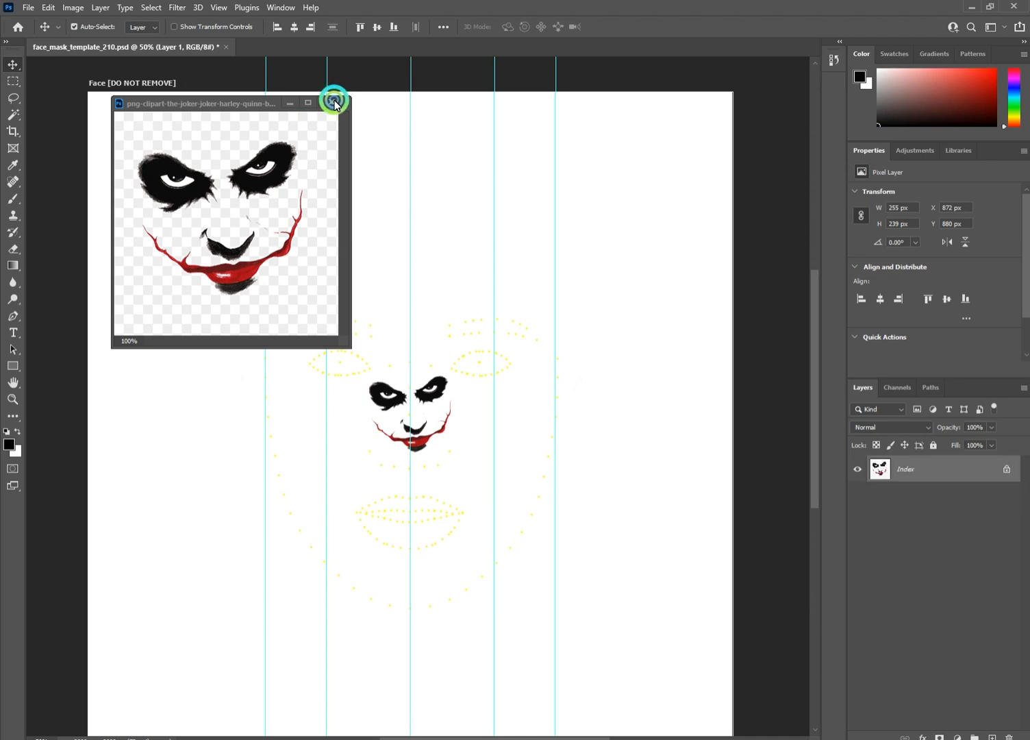
pyautogui.click(508, 279)
pyautogui.click(442, 443)
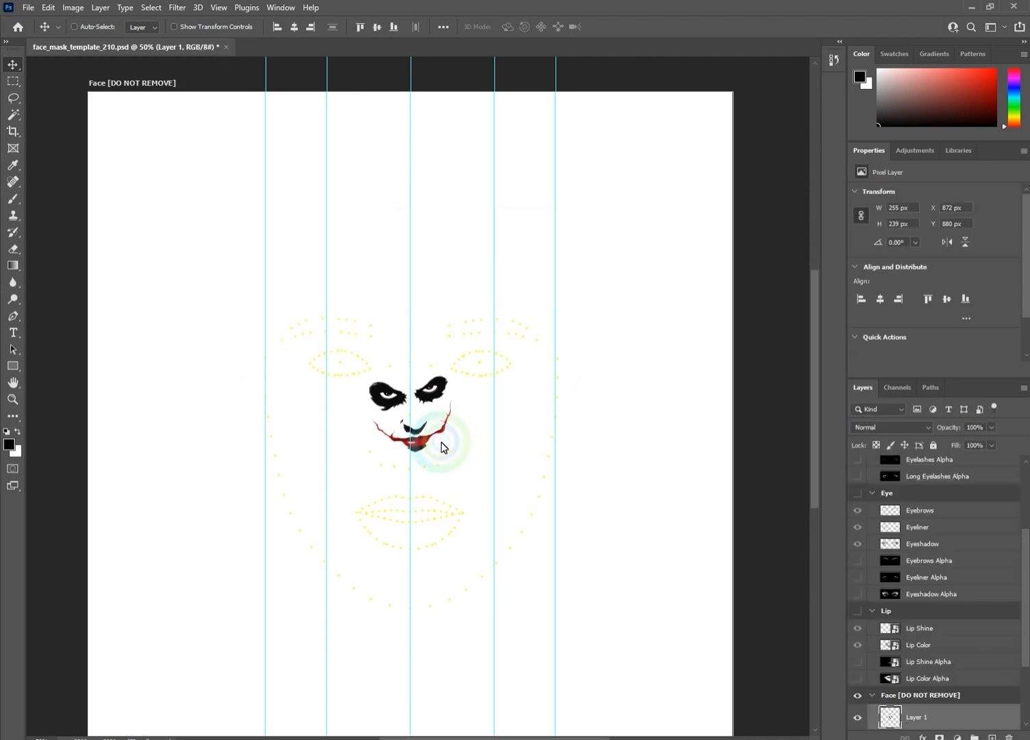
# Straighten the joker artwork with Free Transform and enlarge it to about 687 × 635 px over the face landmarks.
pyautogui.hotkey('ctrl', 't')
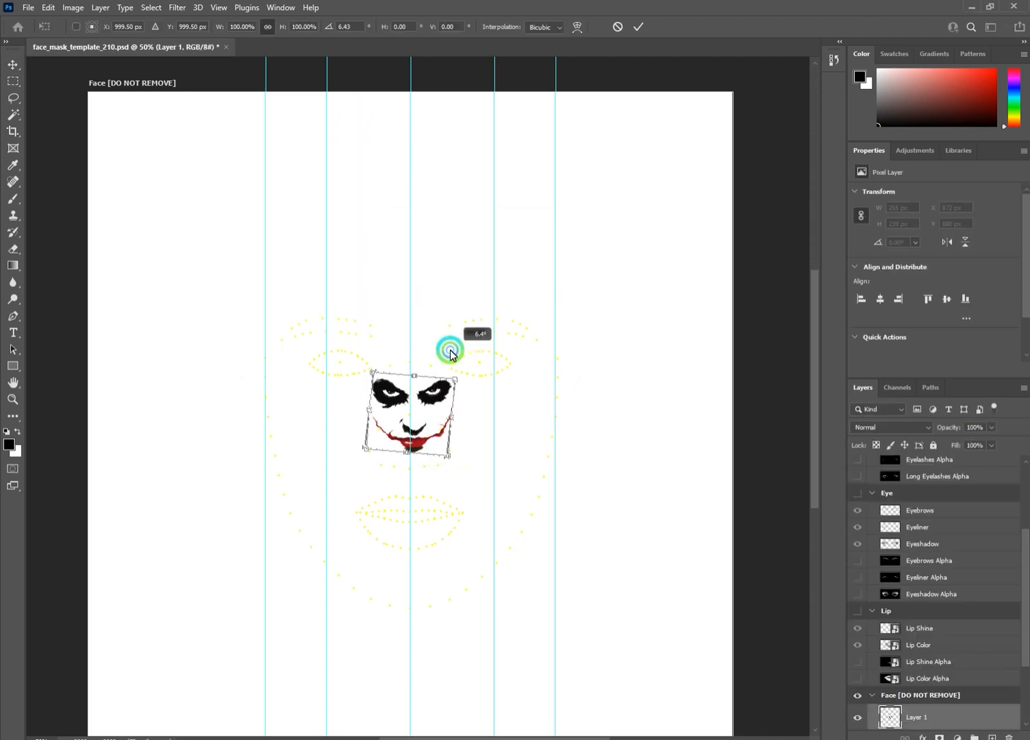
pyautogui.moveTo(450, 352); pyautogui.dragTo(554, 307)
pyautogui.moveTo(451, 379); pyautogui.dragTo(446, 408)
pyautogui.moveTo(543, 327); pyautogui.dragTo(522, 338)
pyautogui.press('Return')
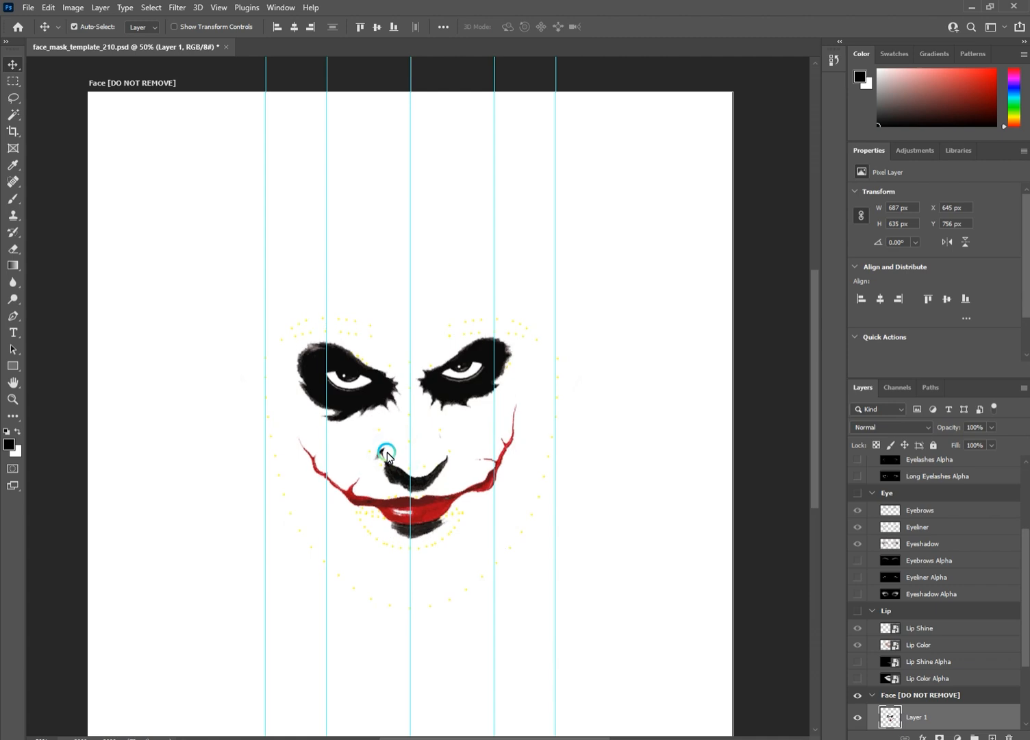
# Place the joker layer beneath Face Landmarks and shift the artwork slightly to line up with the landmark dots.
pyautogui.click(481, 370)
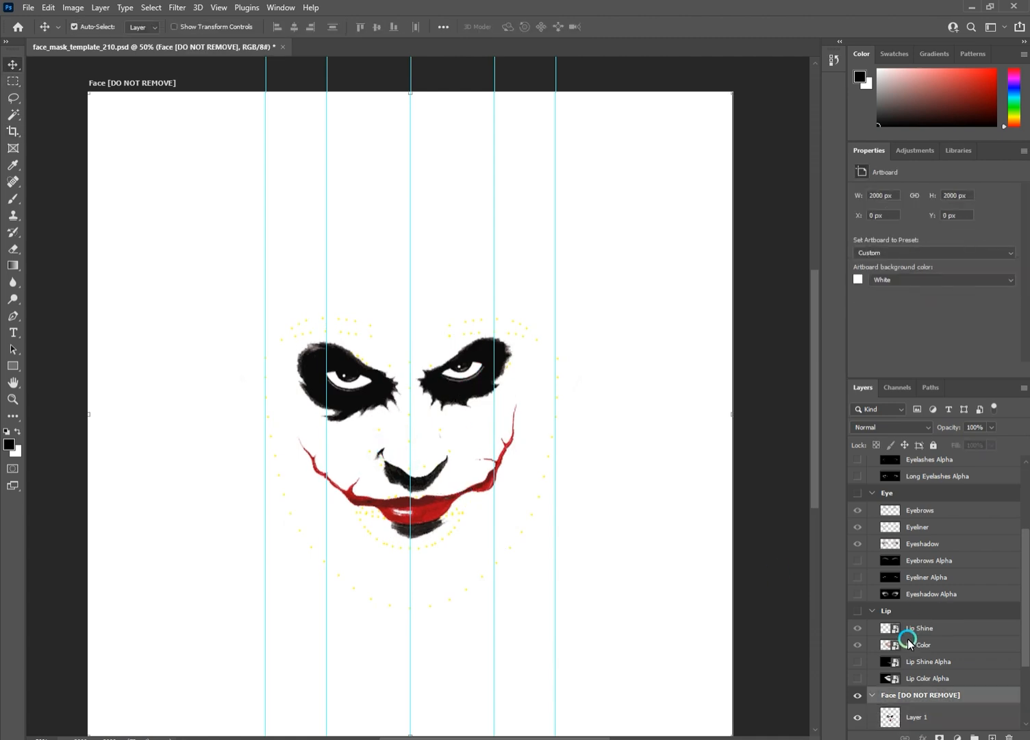
pyautogui.scroll(-3, 917, 650)
pyautogui.moveTo(915, 612); pyautogui.dragTo(920, 651)
pyautogui.moveTo(445, 394); pyautogui.dragTo(454, 388)
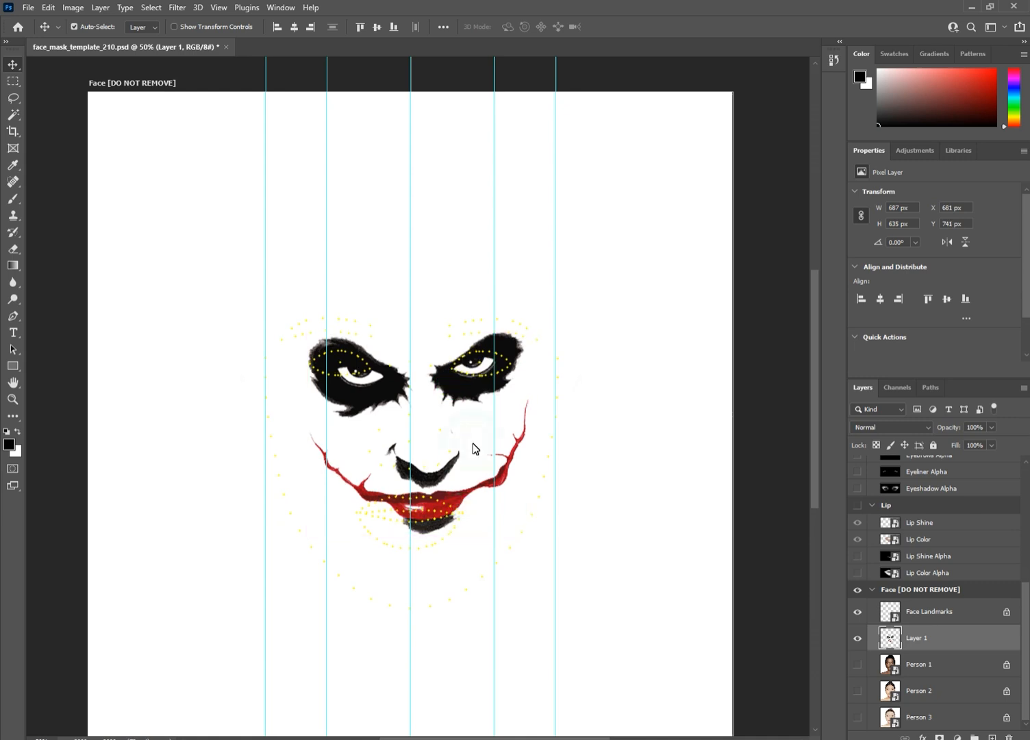
# Select the joker eye on the left half of the face and move it onto the matching eye landmarks.
pyautogui.press('m')
pyautogui.moveTo(264, 281); pyautogui.dragTo(421, 423)
pyautogui.hotkey('ctrl', 't')
pyautogui.moveTo(356, 391); pyautogui.dragTo(328, 382)
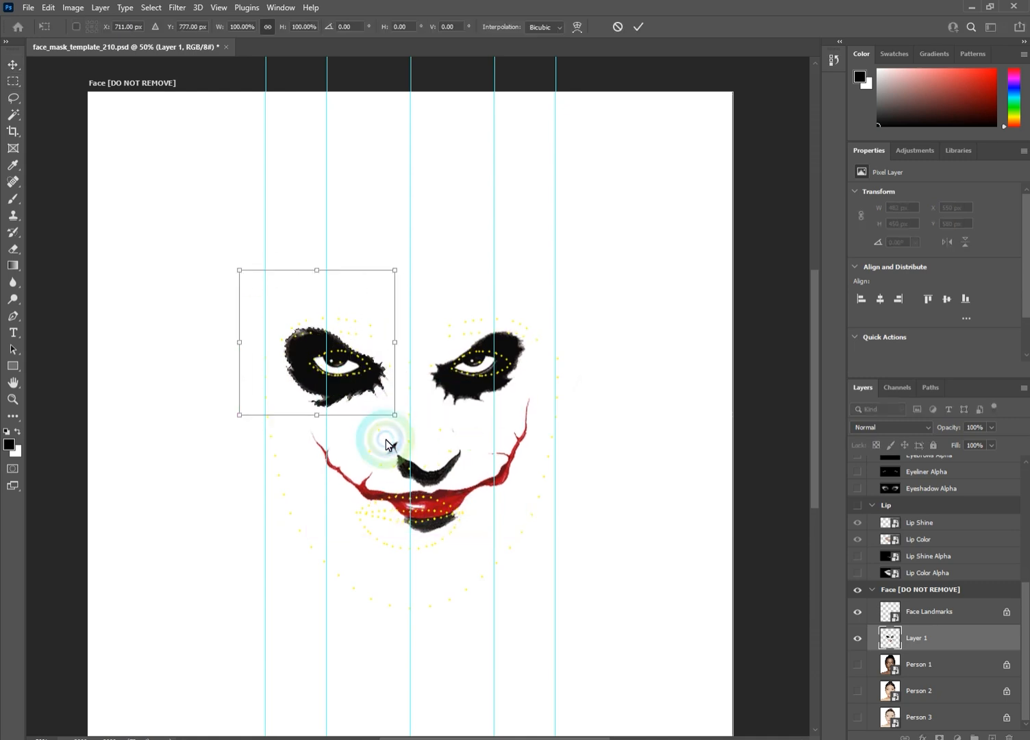
pyautogui.press('Right')
pyautogui.press('Right')
pyautogui.press('Right')
pyautogui.press('Right')
pyautogui.press('Right')
pyautogui.press('Right')
pyautogui.press('Right')
pyautogui.press('Right')
pyautogui.press('Right')
pyautogui.press('Right')
pyautogui.press('Right')
pyautogui.press('Right')
pyautogui.press('Right')
pyautogui.press('Right')
pyautogui.press('Right')
pyautogui.press('Right')
pyautogui.press('Right')
pyautogui.press('Right')
pyautogui.press('Right')
pyautogui.press('Right')
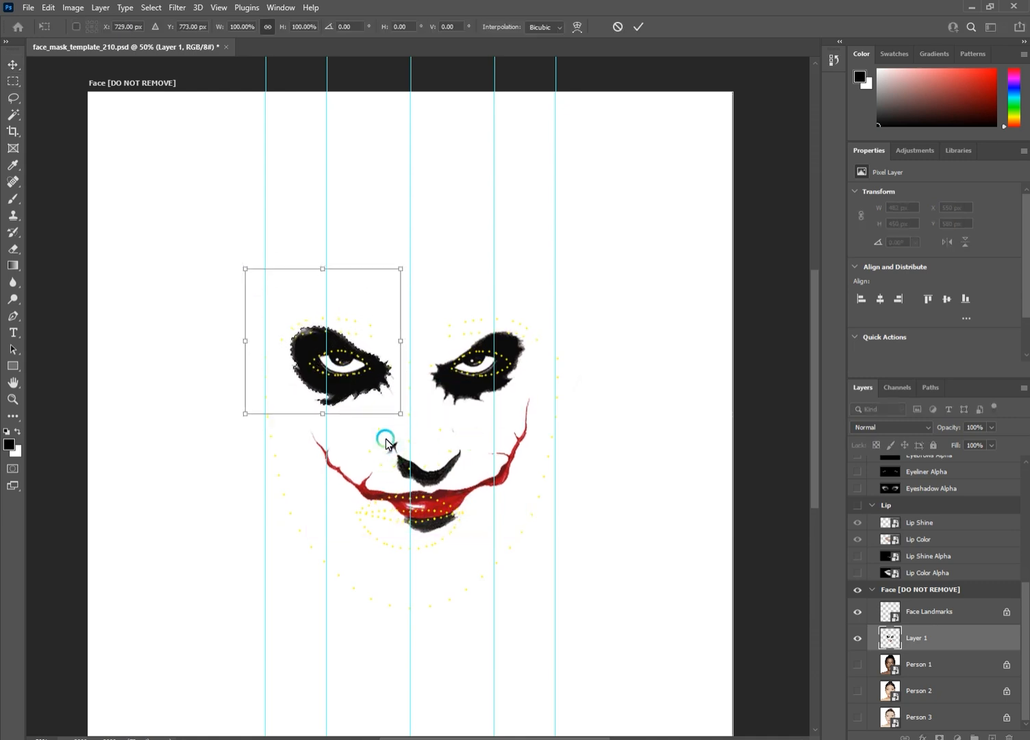
pyautogui.press('Return')
# Select the joker eye on the right half of the face, fine-tune its position on the eye landmarks, and clear the selection.
pyautogui.moveTo(423, 283)
pyautogui.mouseDown()
pyautogui.moveTo(554, 395)
pyautogui.moveTo(494, 421)
pyautogui.mouseUp()
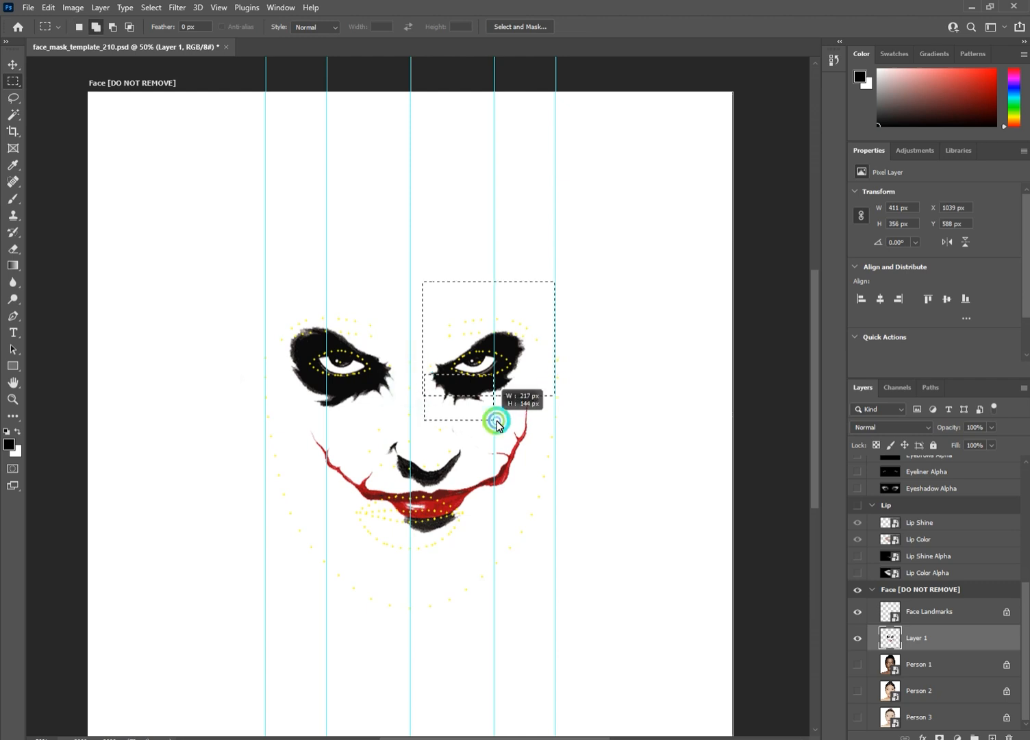
pyautogui.hotkey('ctrl', 't')
pyautogui.press('Return')
pyautogui.hotkey('ctrl', 'd')
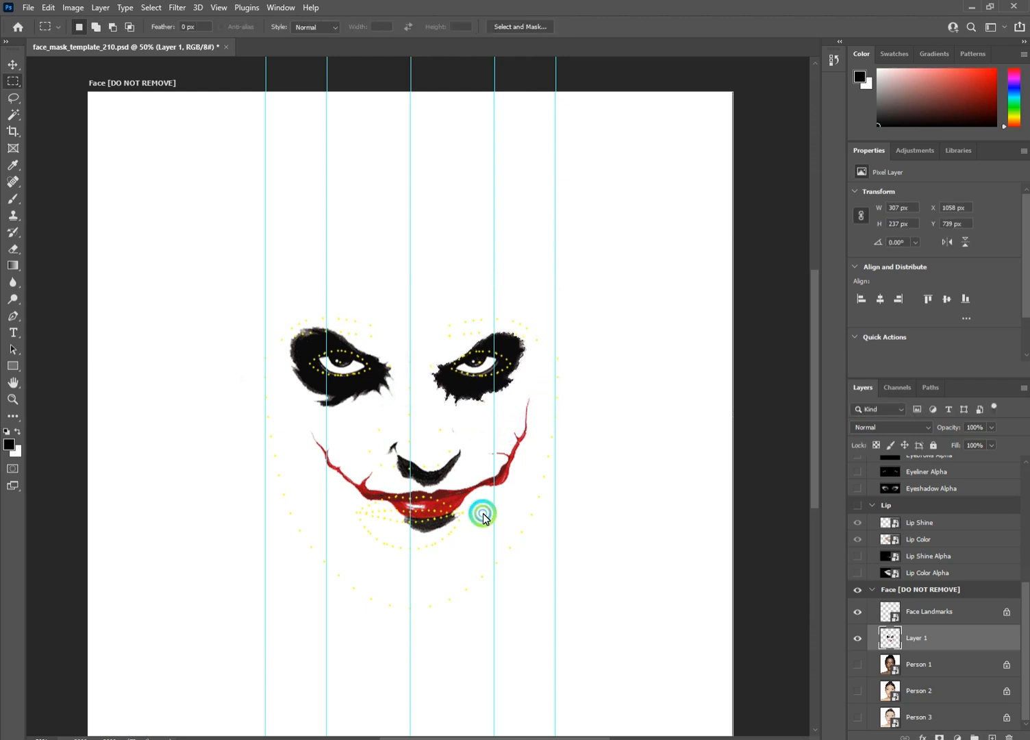
# Select the joker's nose and whole smile, move them down onto the lip landmarks, adjust their fit, and deselect.
pyautogui.moveTo(542, 394); pyautogui.dragTo(518, 458)
pyautogui.keyDown('shift'); pyautogui.moveTo(555, 420); pyautogui.dragTo(272, 434); pyautogui.keyUp('shift')
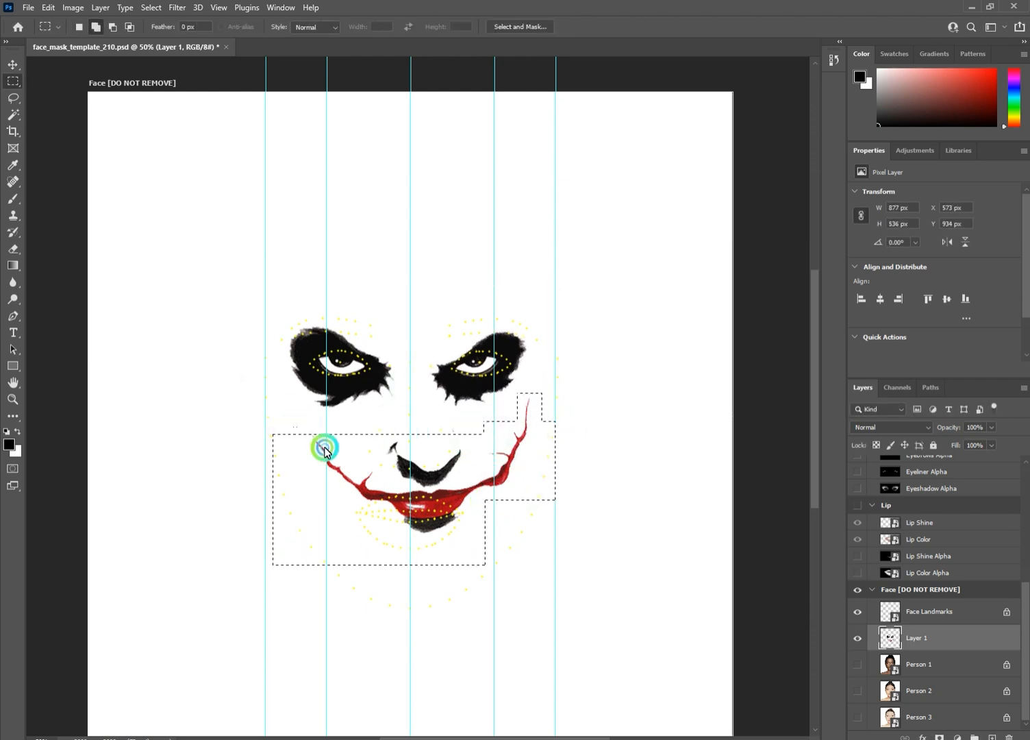
pyautogui.hotkey('ctrl', 't')
pyautogui.moveTo(420, 510); pyautogui.dragTo(400, 529)
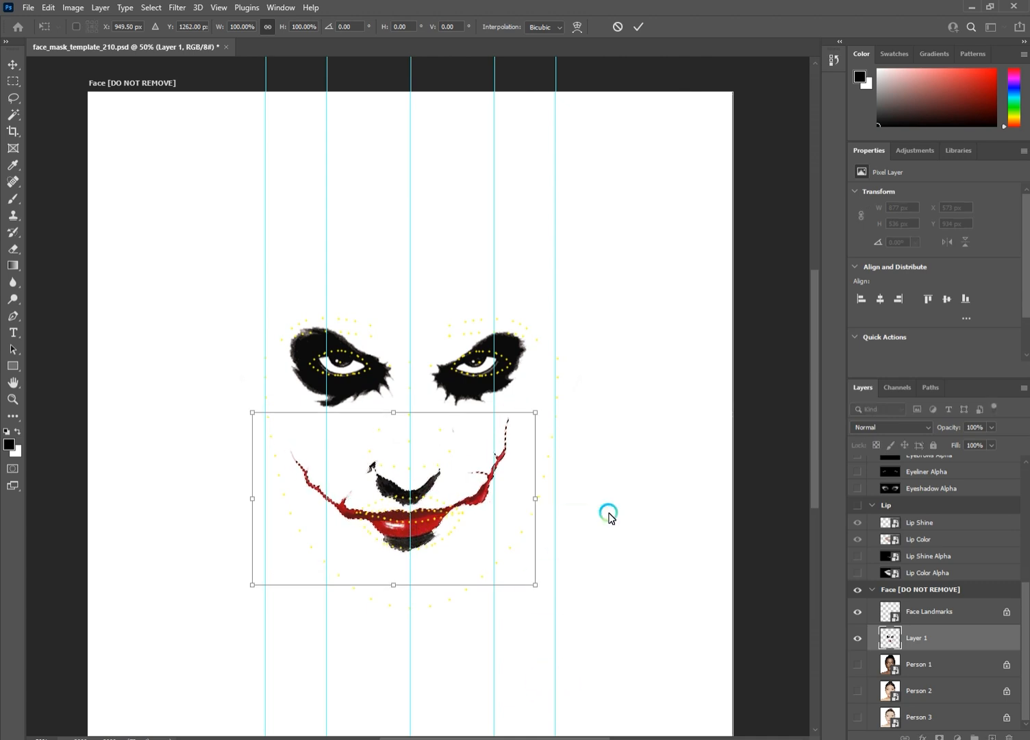
pyautogui.moveTo(607, 473); pyautogui.dragTo(616, 488)
pyautogui.press('Return')
pyautogui.hotkey('ctrl', 'd')
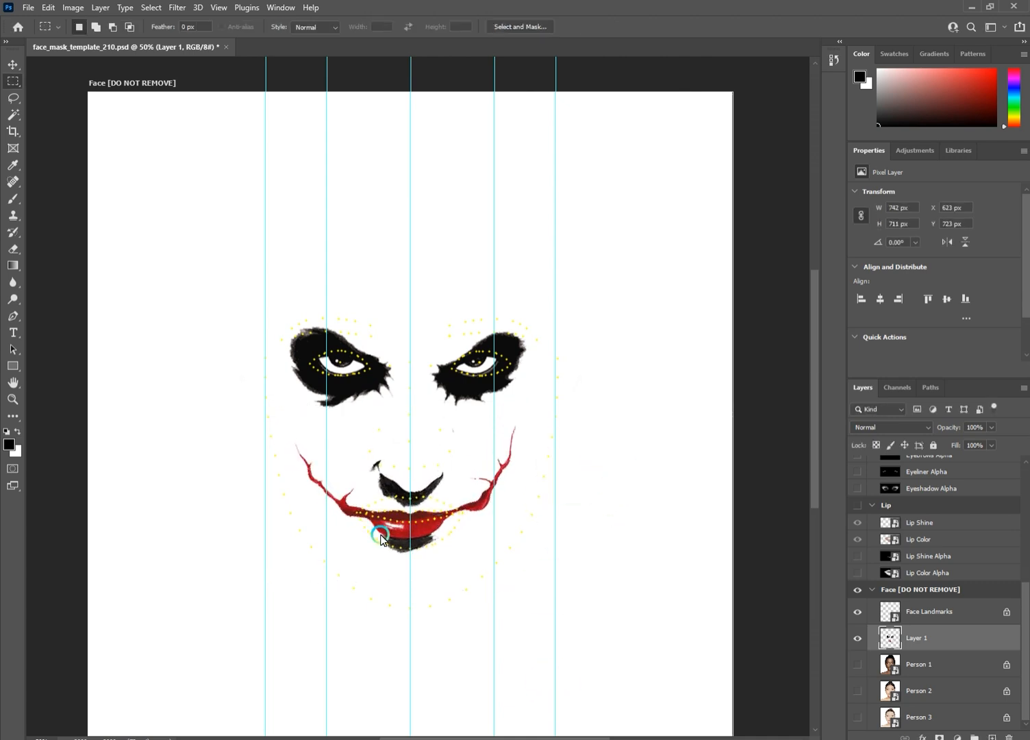
# Lasso the black nose shape, move it up away from the lips onto the nose landmarks, and deselect.
pyautogui.press('l')
pyautogui.moveTo(410, 427); pyautogui.dragTo(452, 457)
pyautogui.moveTo(398, 509)
pyautogui.mouseDown()
pyautogui.moveTo(387, 444)
pyautogui.moveTo(406, 429)
pyautogui.mouseUp()
pyautogui.hotkey('ctrl', 't')
pyautogui.moveTo(422, 479); pyautogui.dragTo(423, 450)
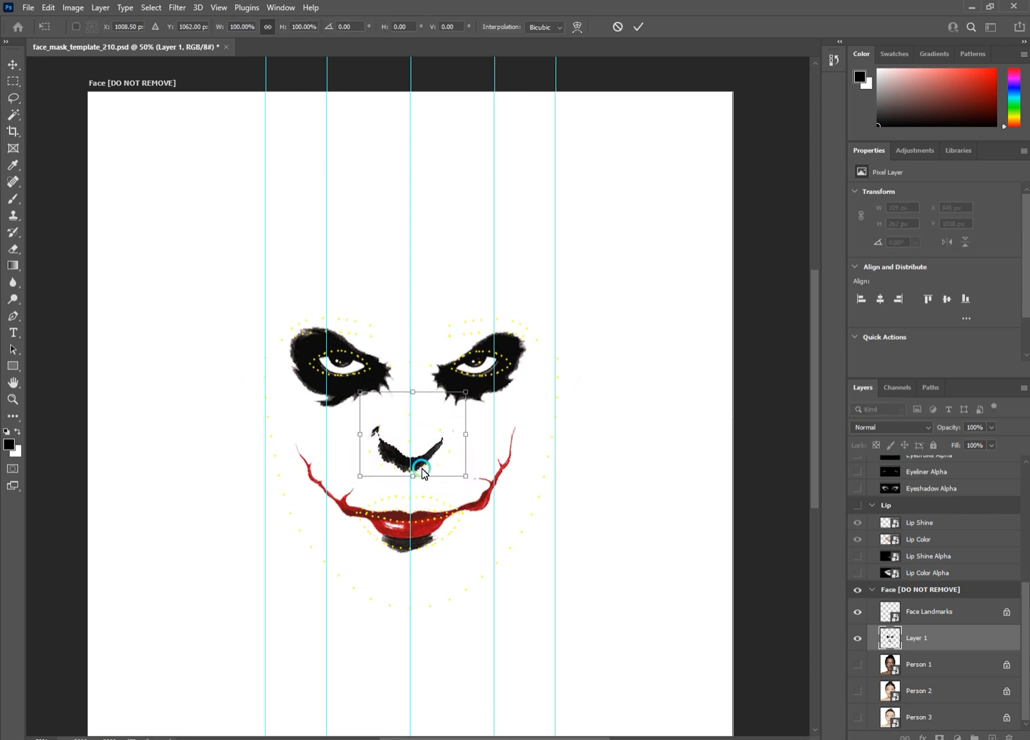
pyautogui.press('Return')
pyautogui.hotkey('ctrl', 'd')
# Move the joker layer above Face Landmarks and hide the Face Landmarks layer.
pyautogui.scroll(2, 796, 621)
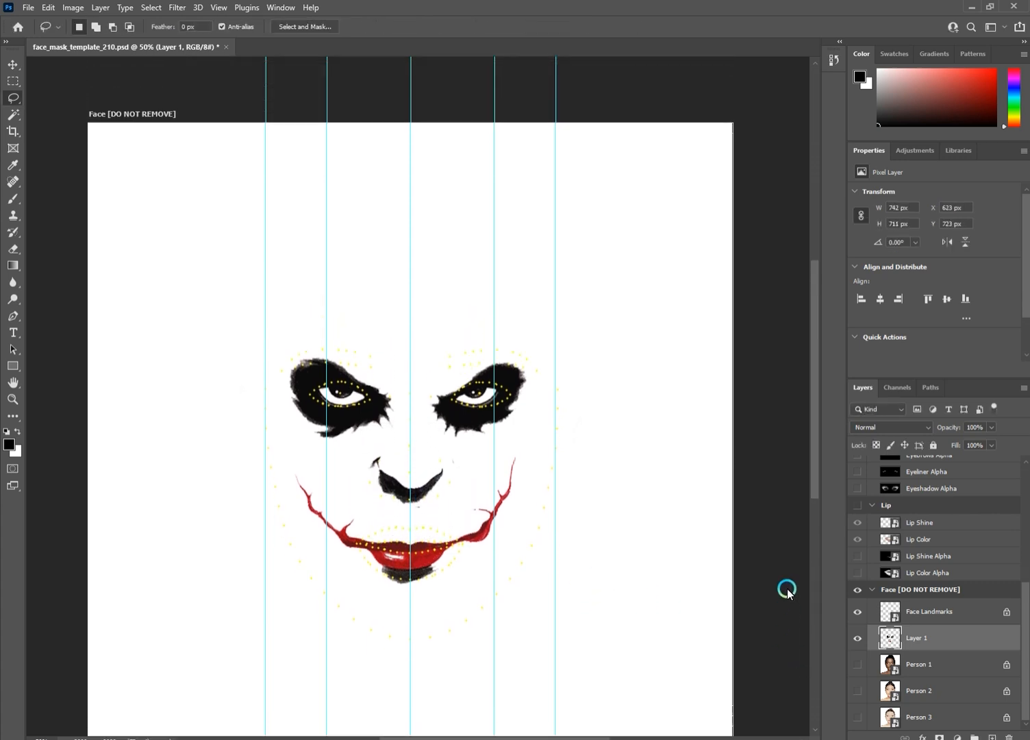
pyautogui.moveTo(920, 640); pyautogui.dragTo(907, 616)
pyautogui.click(857, 639)
pyautogui.scroll(3, 862, 635)
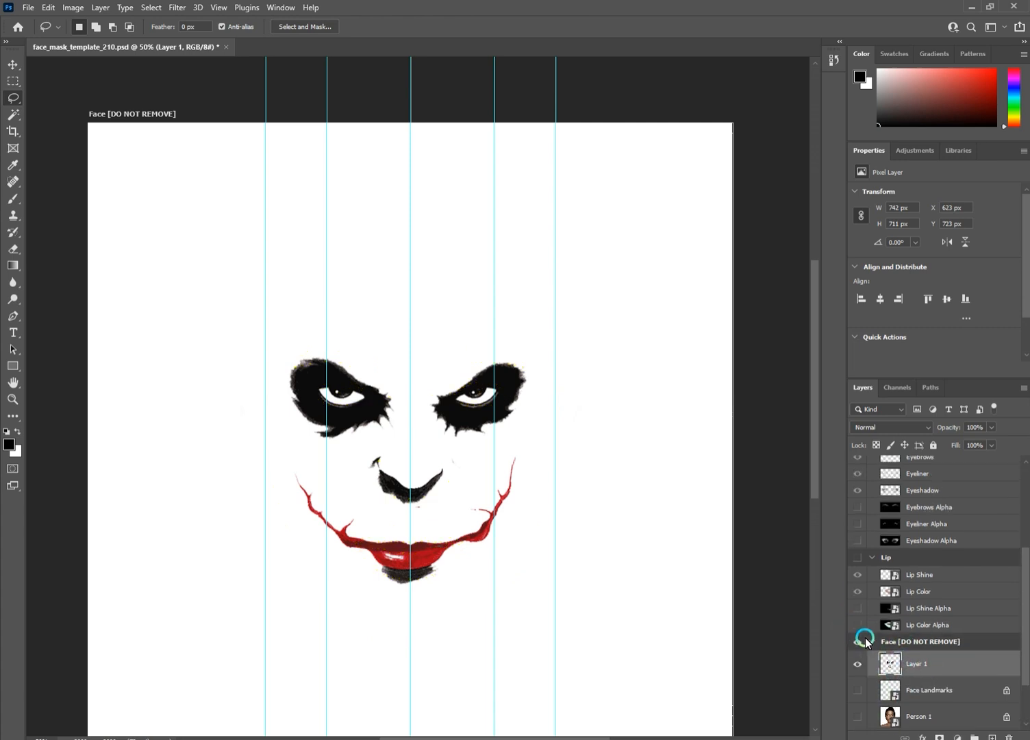
pyautogui.scroll(-3, 862, 635)
pyautogui.scroll(-2, 172, 720)
pyautogui.press('v')
# Export the visible artboard with Artboards to Files, choosing PNG-24 as the file type.
pyautogui.click(27, 7)
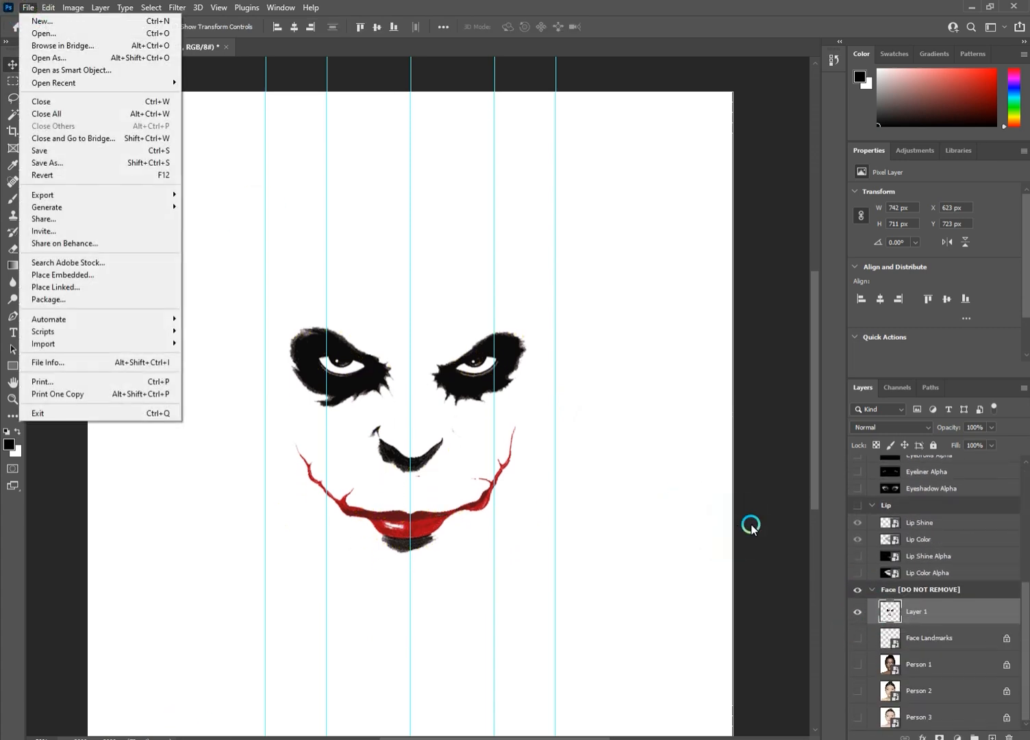
pyautogui.click(788, 553)
pyautogui.scroll(10, 907, 624)
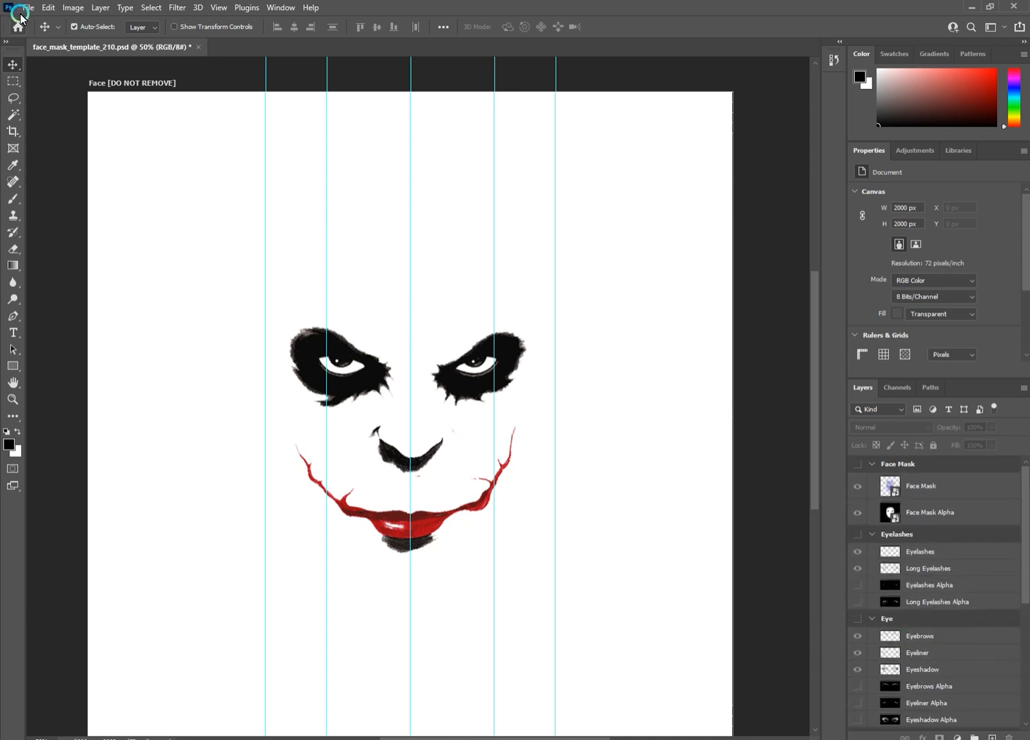
pyautogui.click(22, 10)
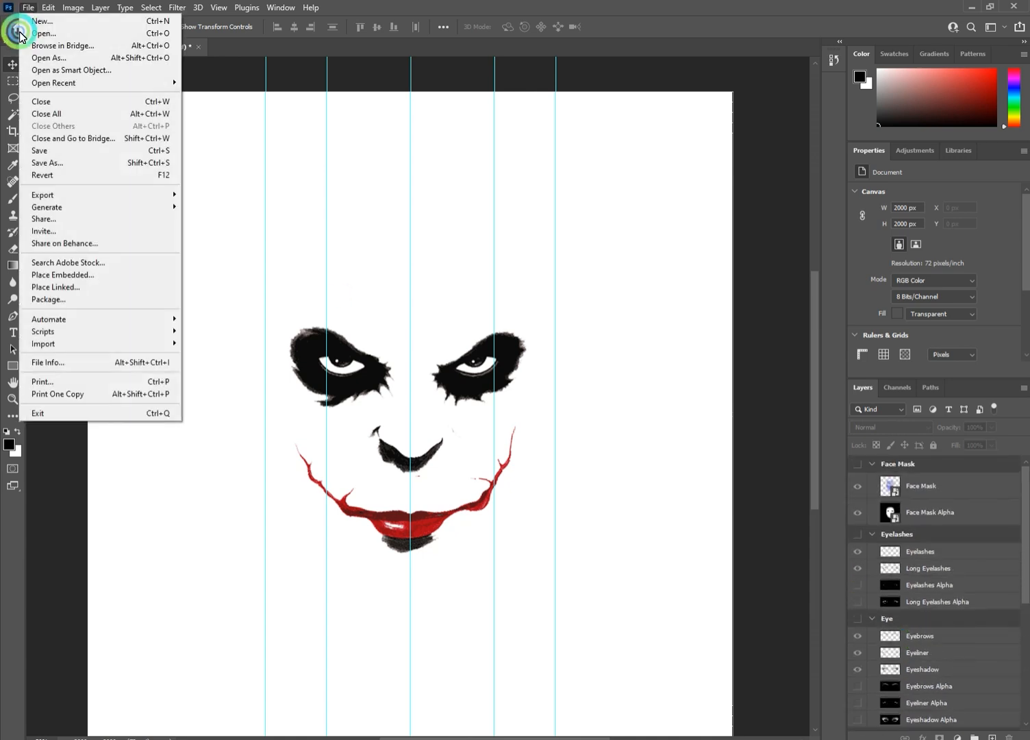
pyautogui.click(125, 344)
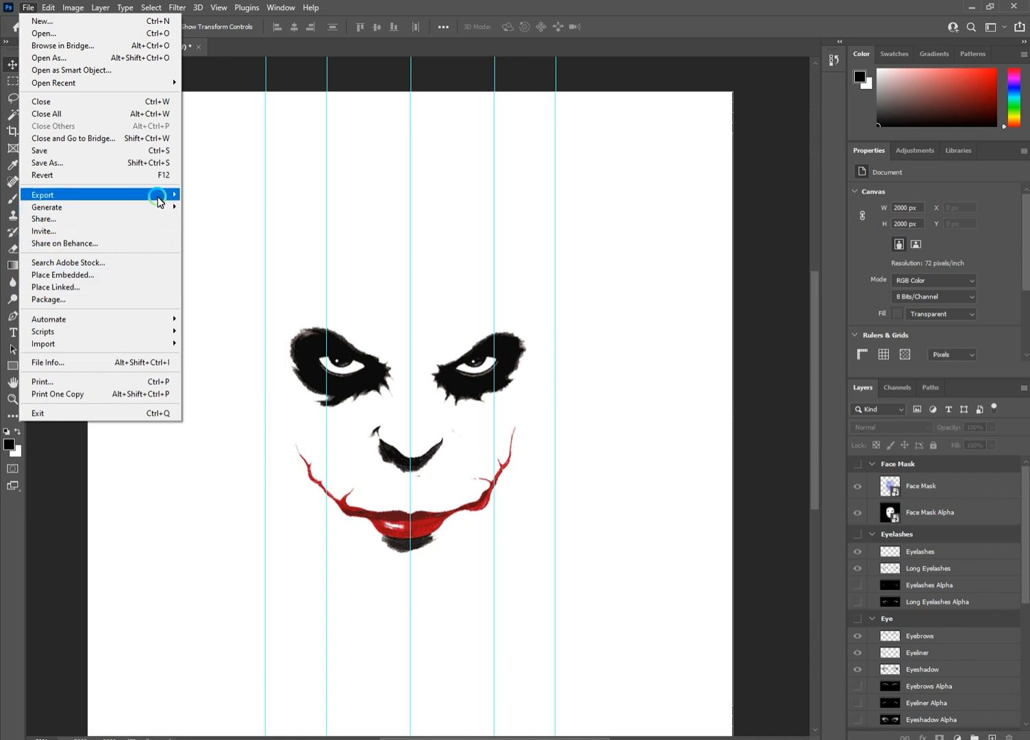
pyautogui.moveTo(158, 200)
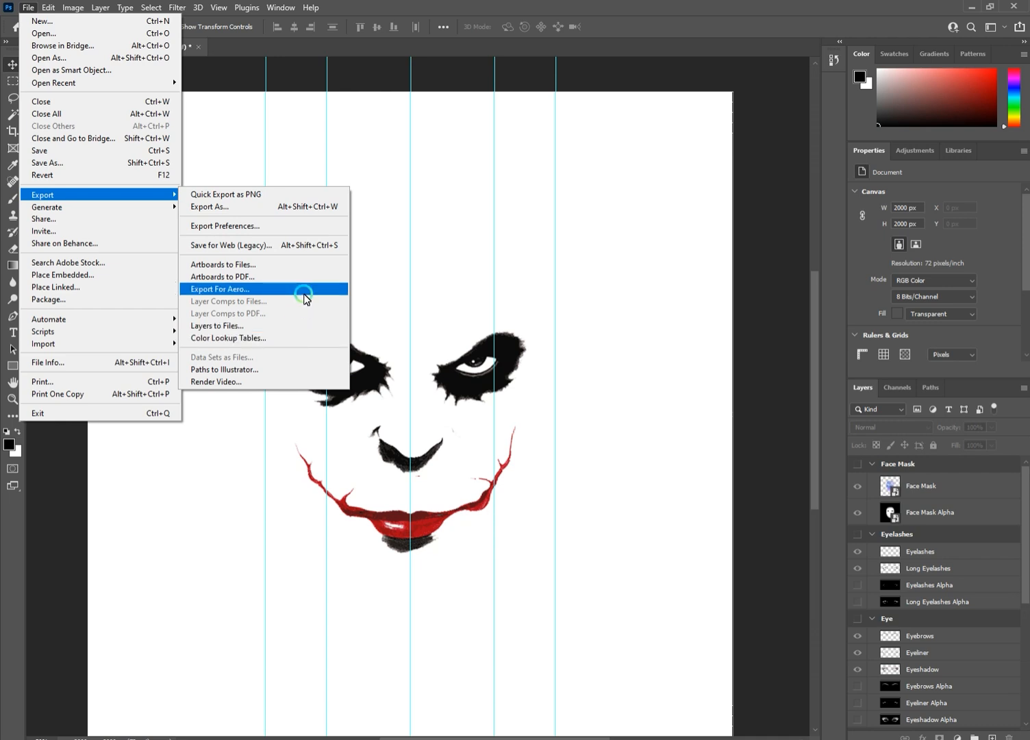
pyautogui.click(297, 266)
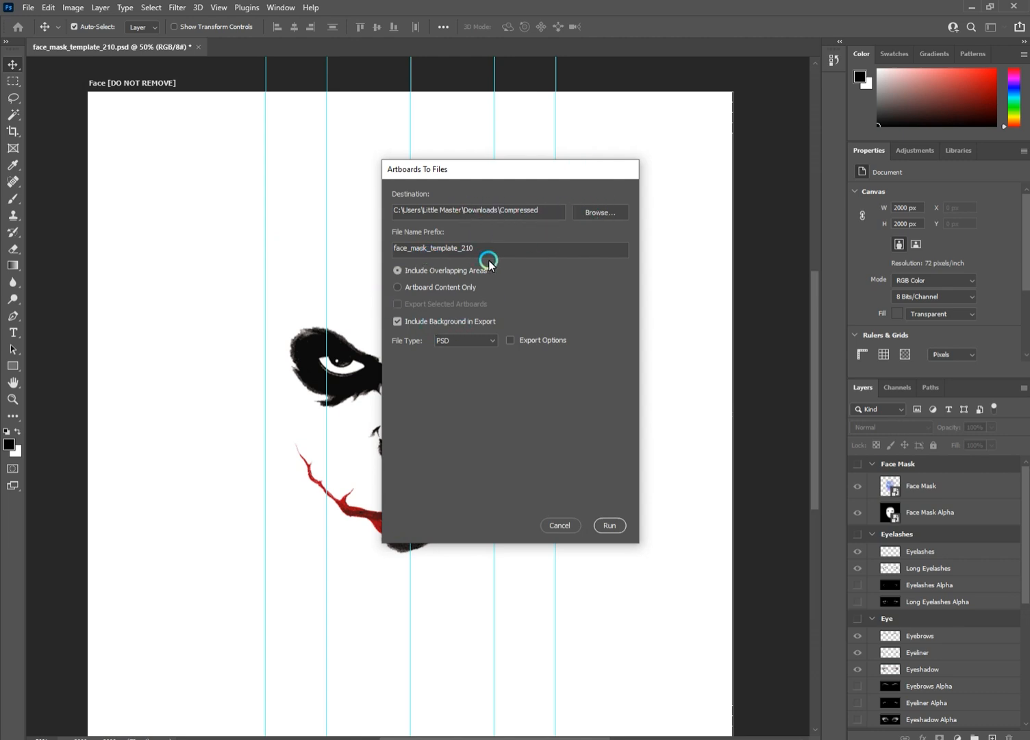
pyautogui.click(495, 342)
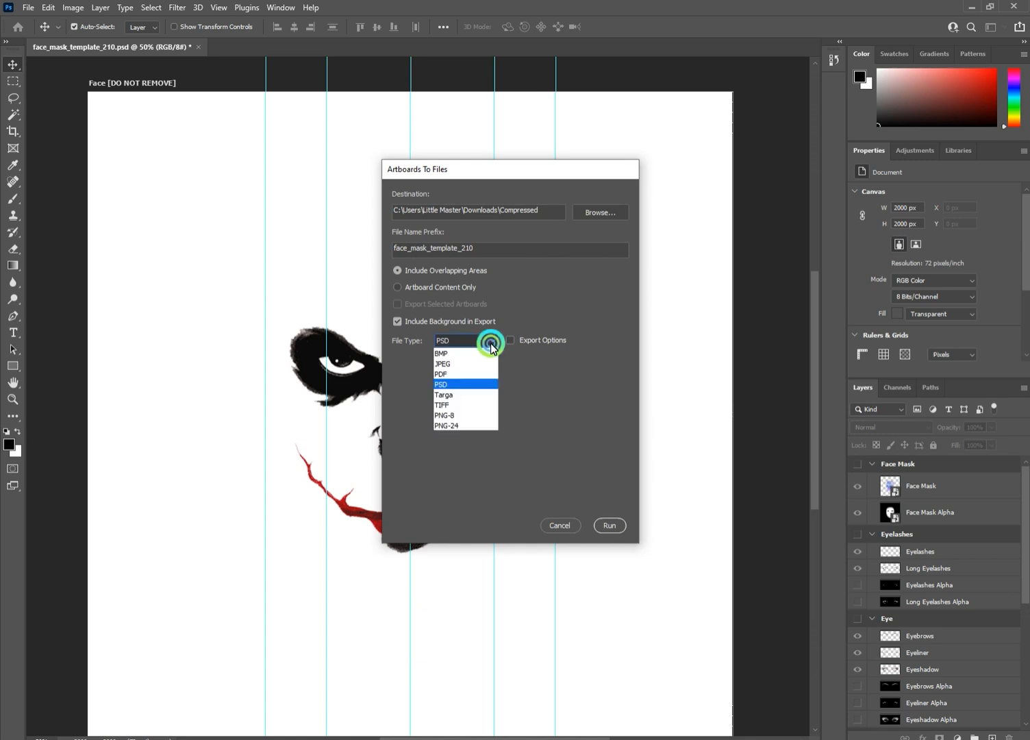
pyautogui.click(452, 425)
pyautogui.click(614, 526)
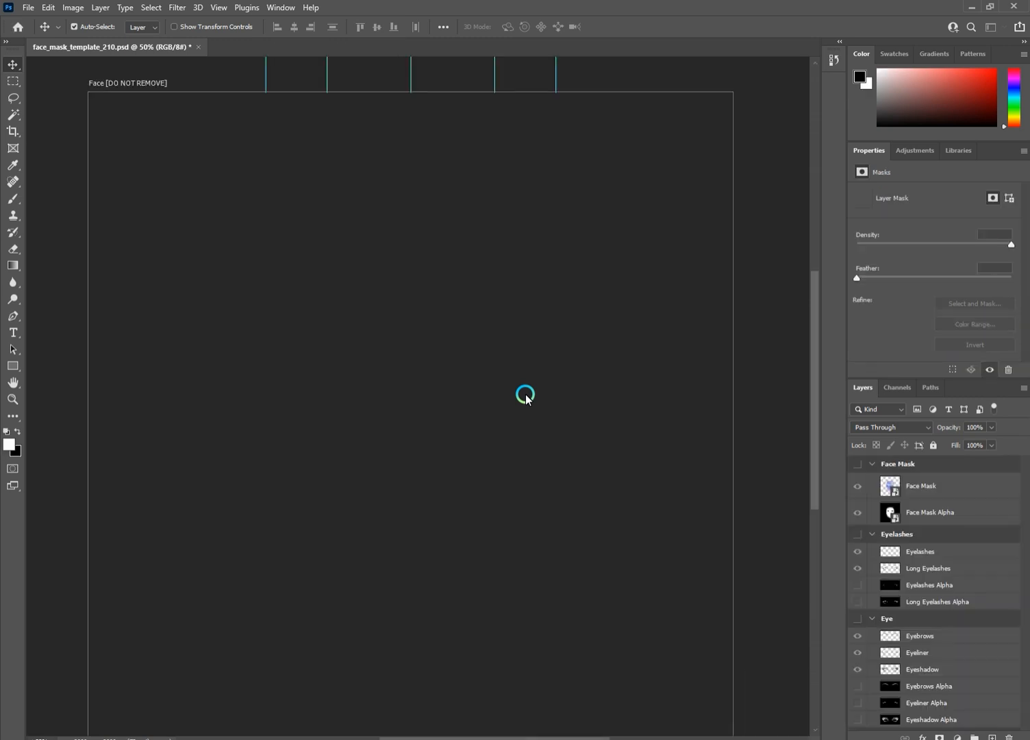
pyautogui.click(598, 427)
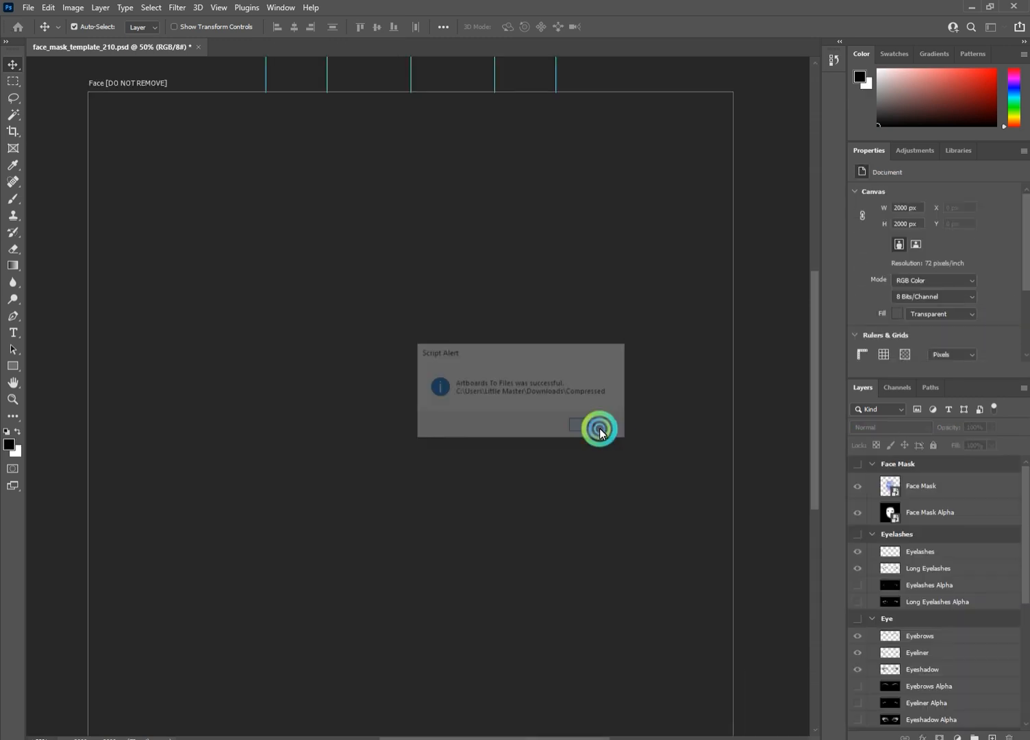
# Import the exported face_mask_template_210Face-[DO-NOT-REMOVE] PNG from the Compressed folder into the Effect House project's assets.
pyautogui.moveTo(266, 738)
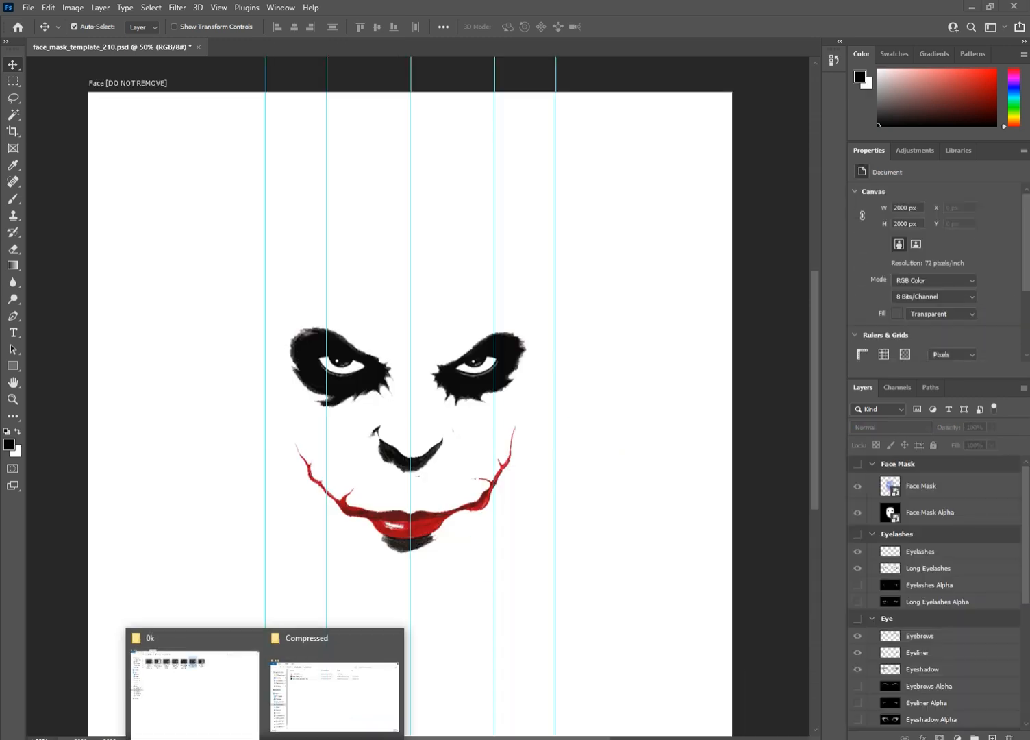
pyautogui.click(323, 713)
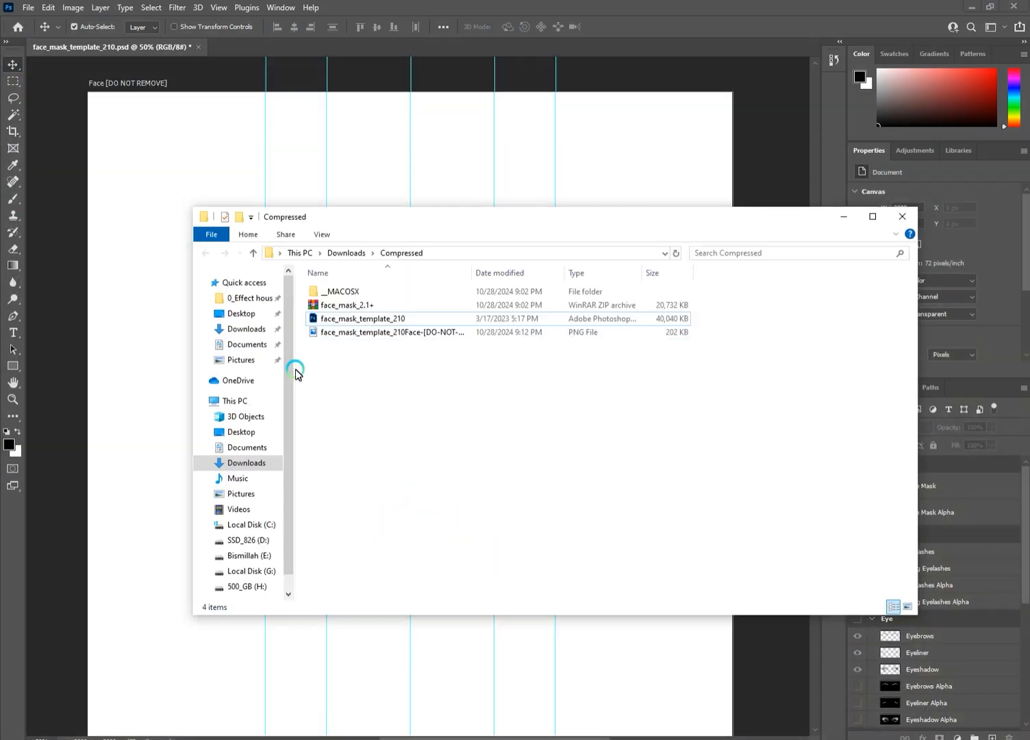
pyautogui.click(347, 333)
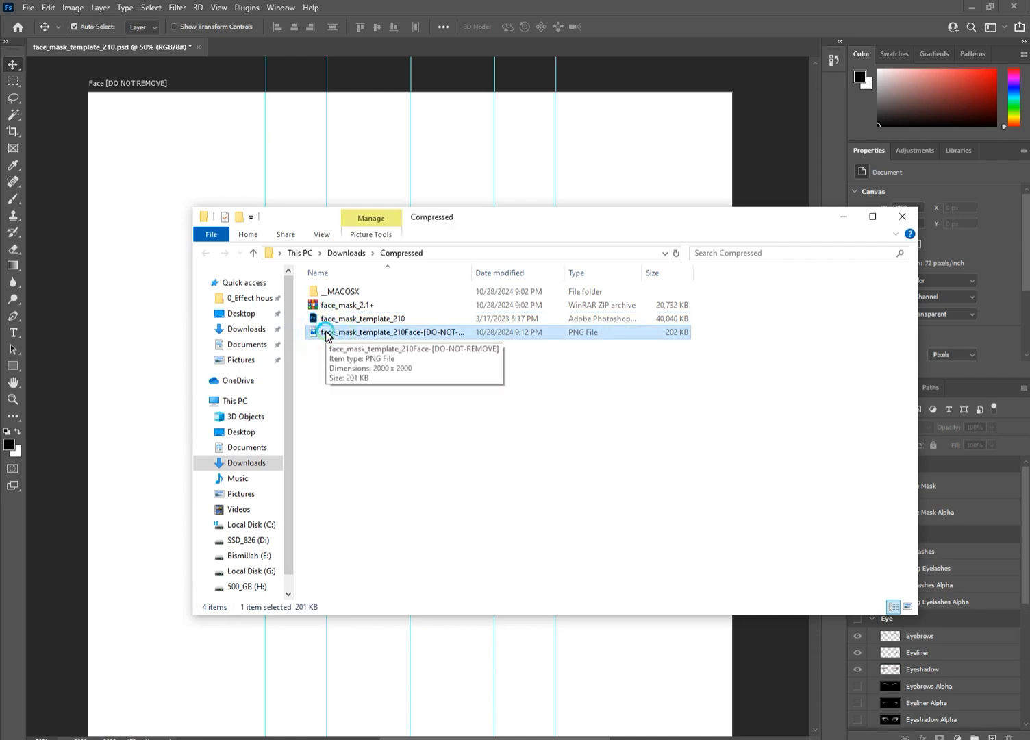
pyautogui.moveTo(357, 736); pyautogui.dragTo(80, 656)
pyautogui.moveTo(75, 478); pyautogui.dragTo(155, 118)
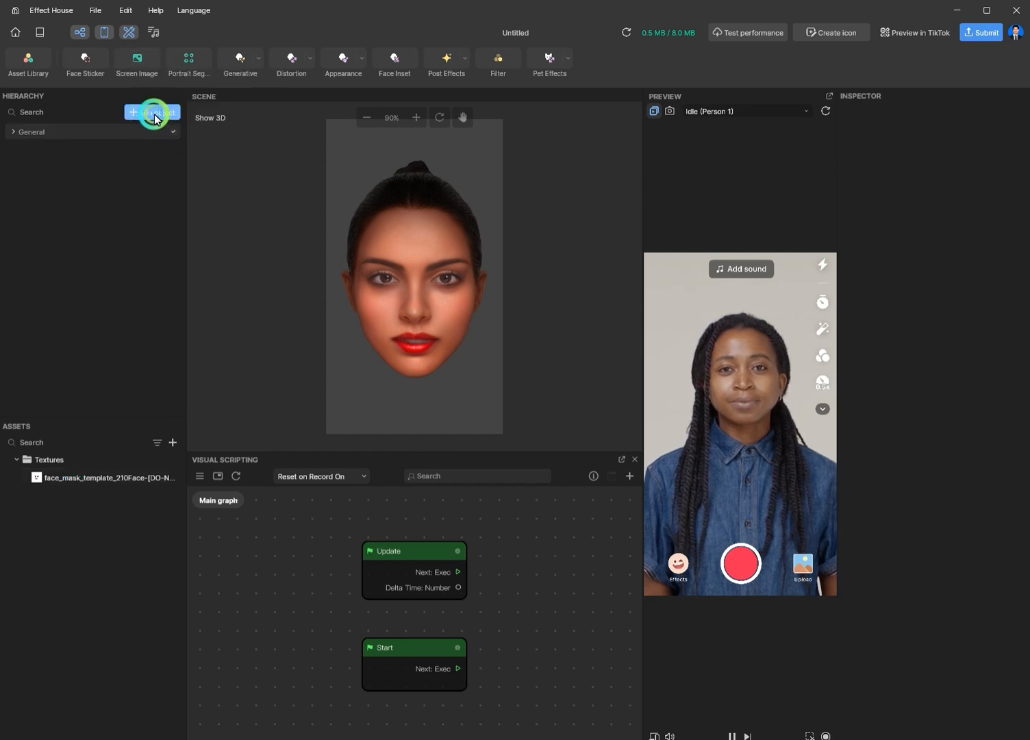
# Add a Face Mask object from the Face Effects category to the scene.
pyautogui.click(155, 118)
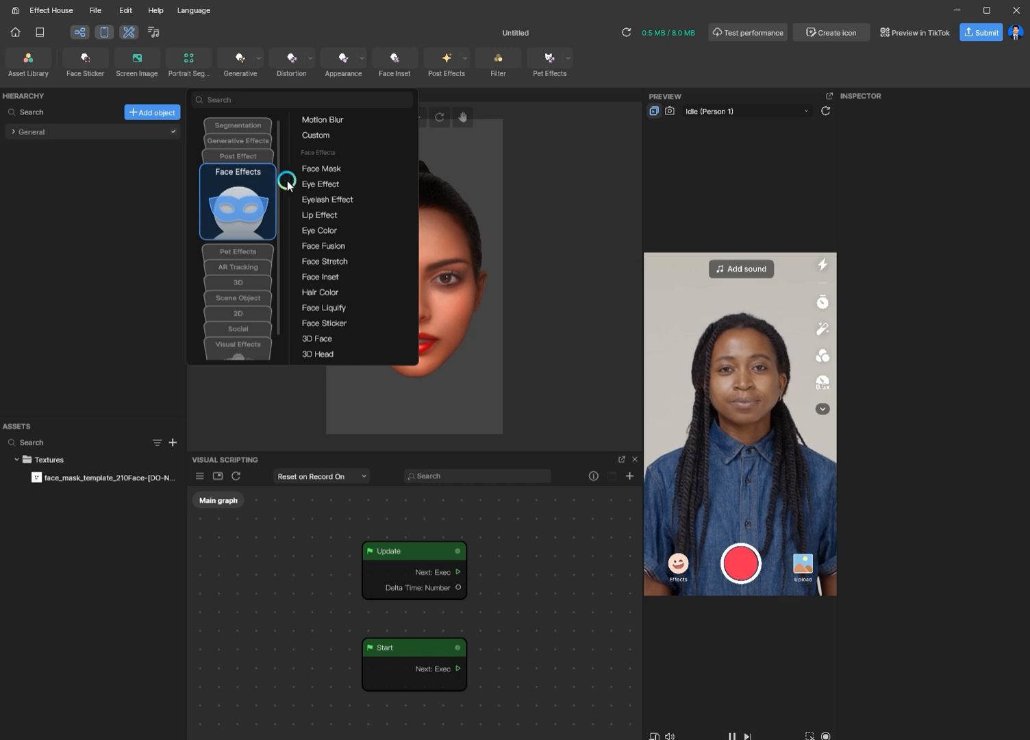
pyautogui.click(315, 170)
pyautogui.click(315, 170)
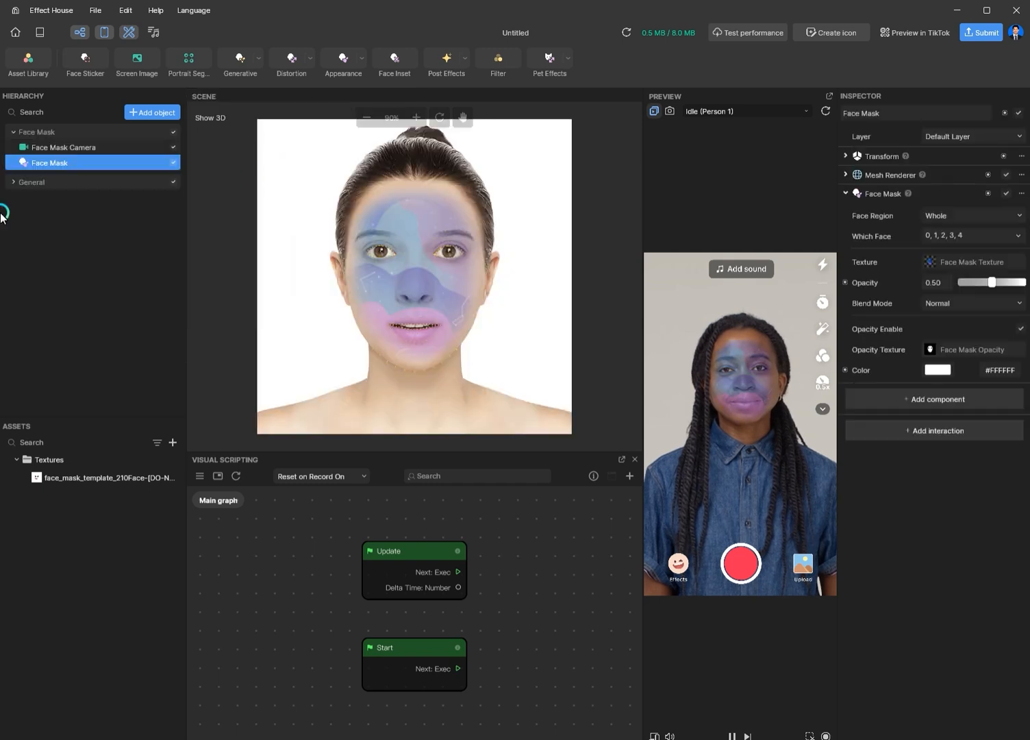
# Assign the imported face_mask_template_210Face PNG as the Face Mask's texture and try opacities of 0.80 and 0.70.
pyautogui.click(993, 265)
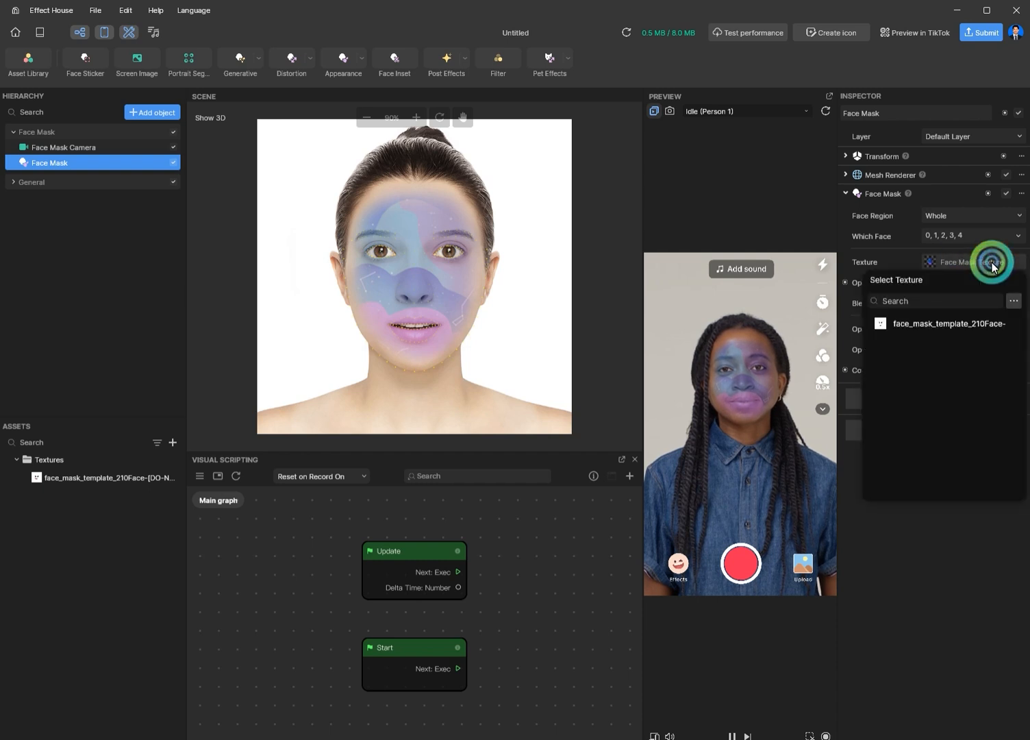
pyautogui.click(924, 326)
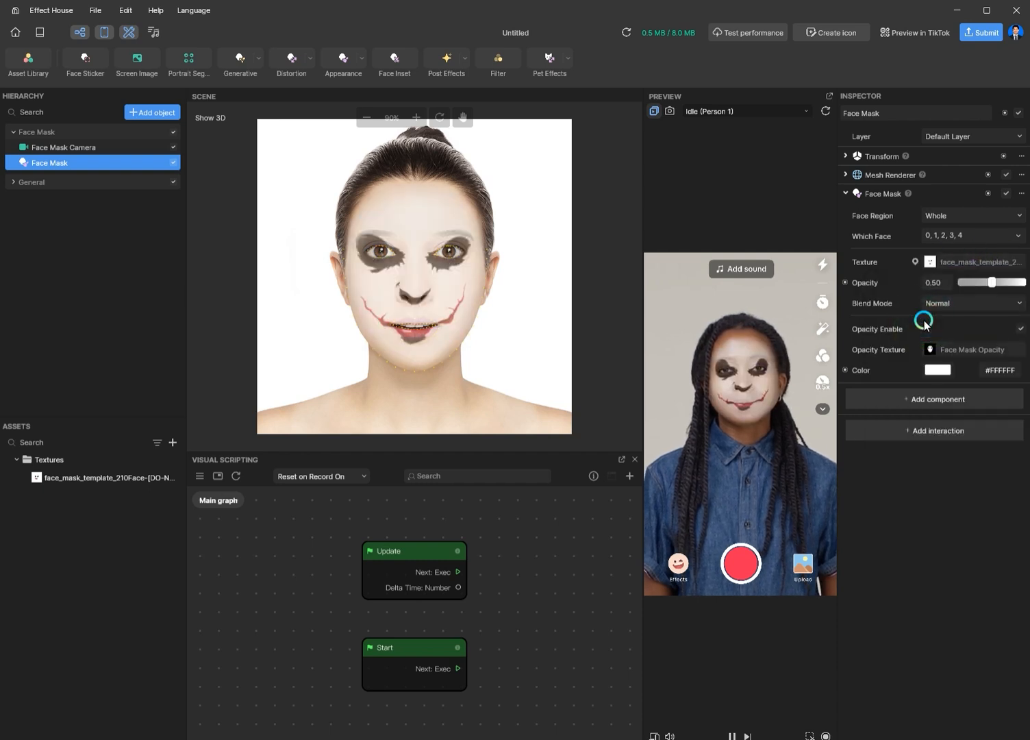
pyautogui.click(1004, 282)
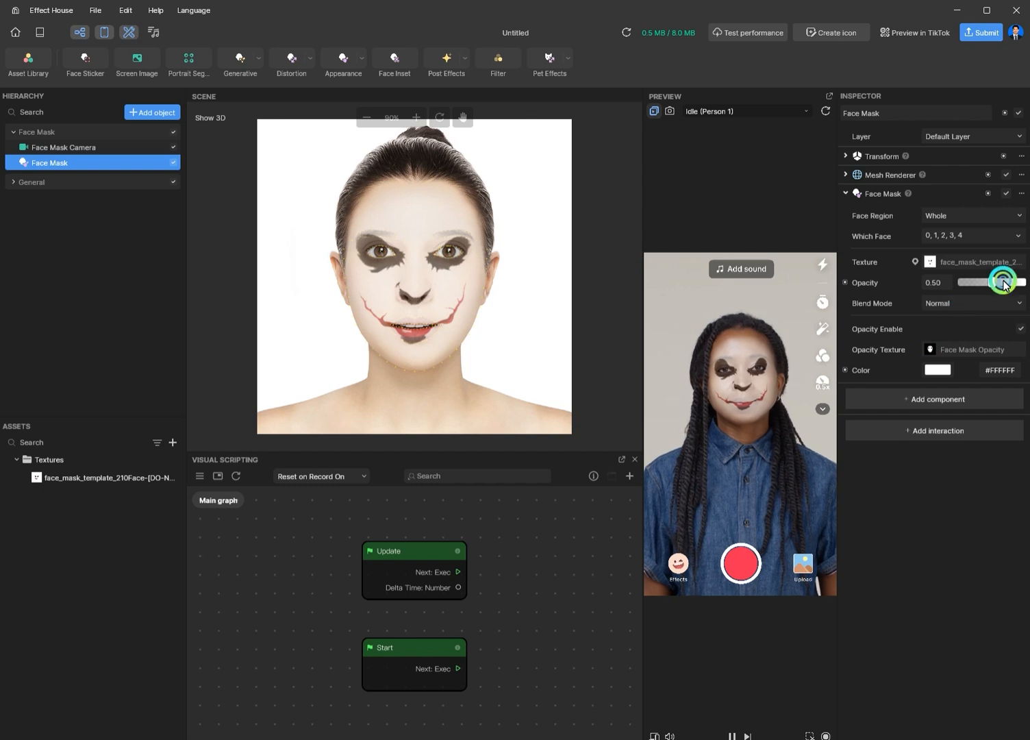
pyautogui.click(1014, 283)
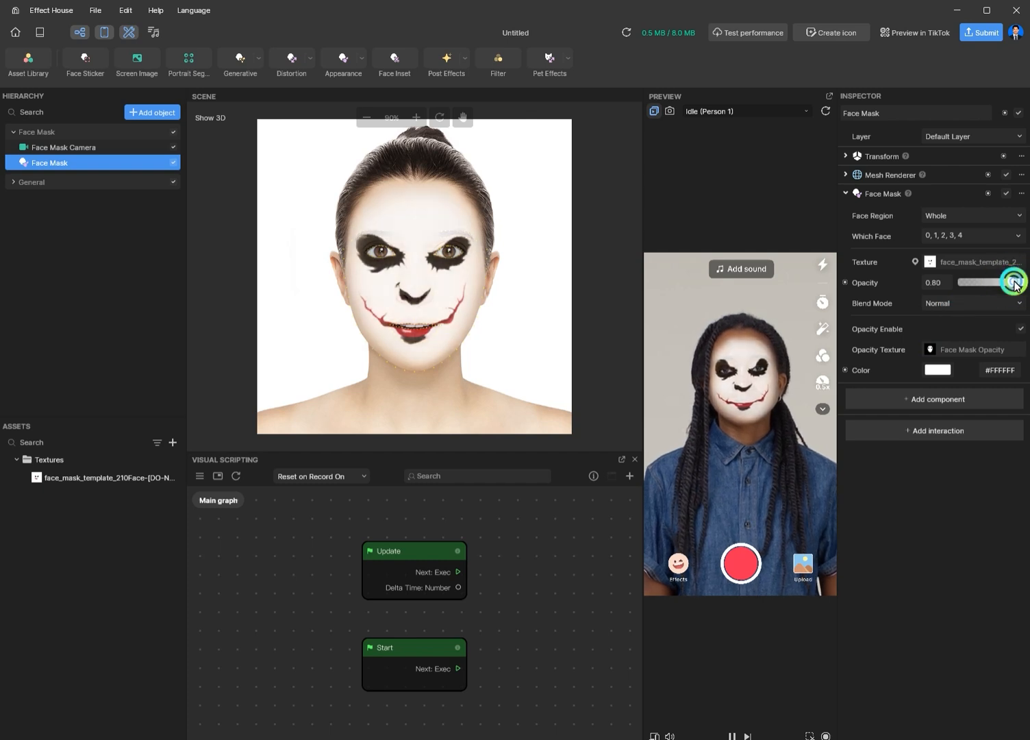
pyautogui.click(1009, 284)
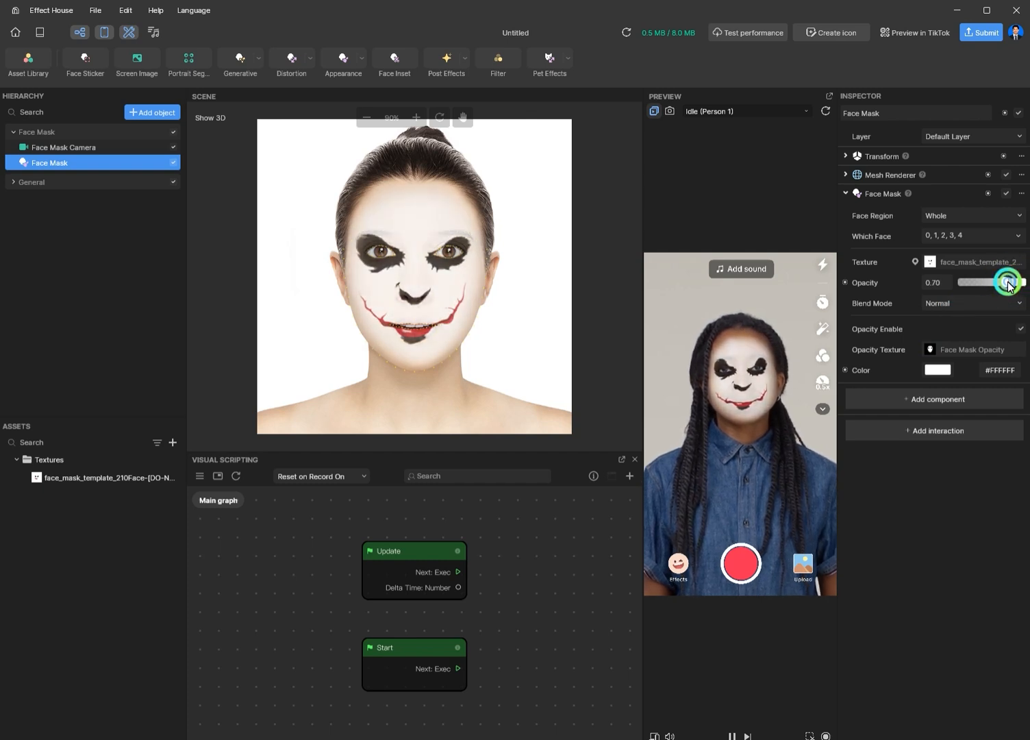
pyautogui.click(1010, 284)
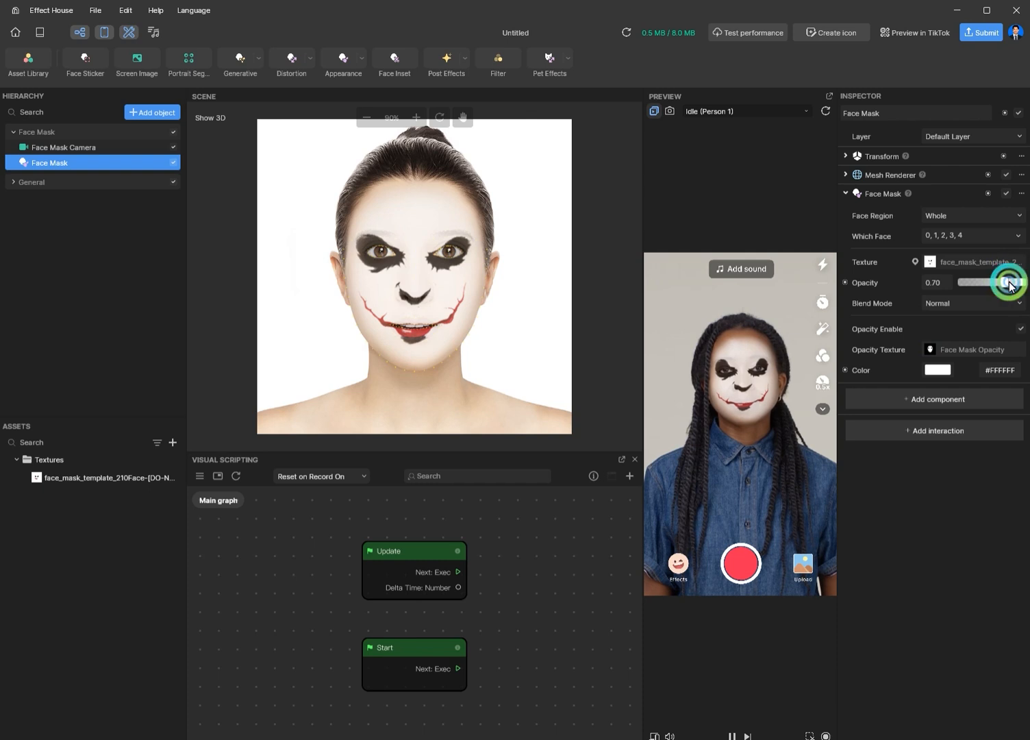
pyautogui.moveTo(1011, 285); pyautogui.dragTo(1012, 286)
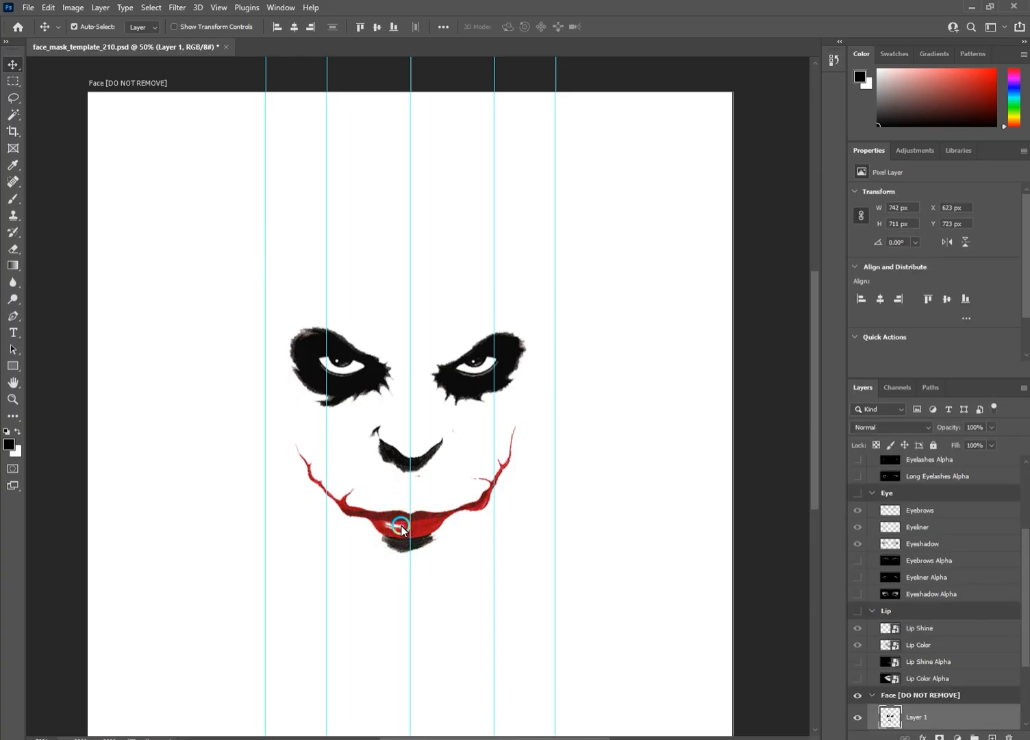
# In Photoshop, isolate the joker's lips with the Elliptical Marquee tool and enlarge them to about 159%, centred under the nose.
pyautogui.rightClick(16, 82)
pyautogui.click(62, 92)
pyautogui.moveTo(367, 507); pyautogui.dragTo(448, 560)
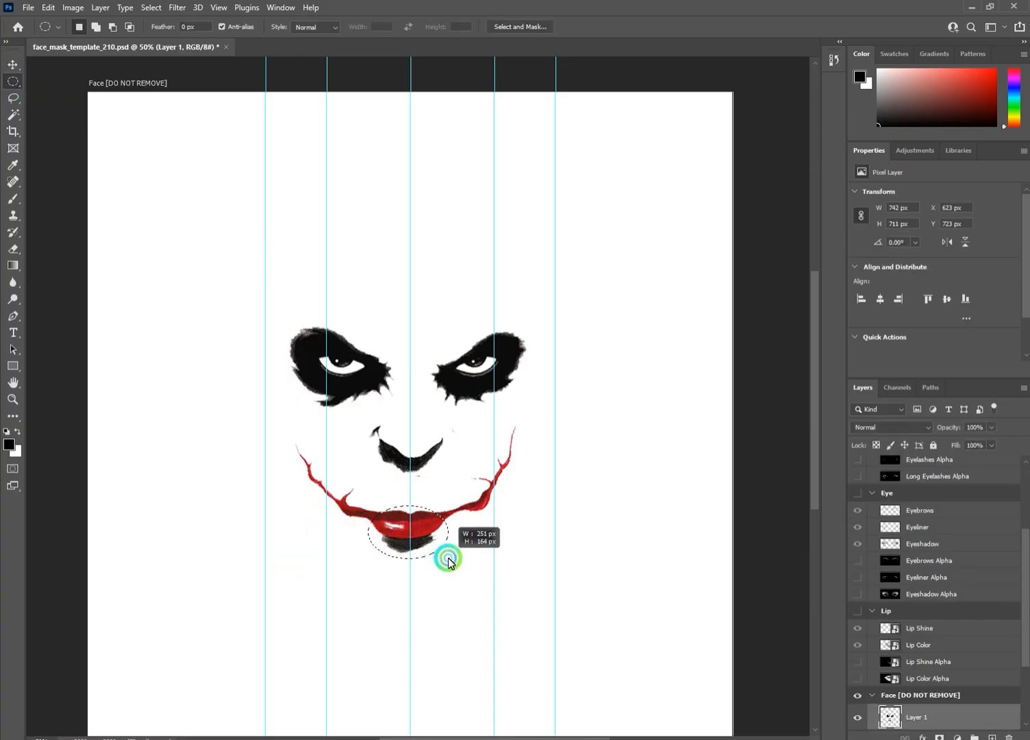
pyautogui.keyDown('shift'); pyautogui.moveTo(411, 503); pyautogui.dragTo(459, 535); pyautogui.keyUp('shift')
pyautogui.keyDown('shift'); pyautogui.moveTo(367, 551); pyautogui.dragTo(492, 455); pyautogui.keyUp('shift')
pyautogui.hotkey('ctrl', 't')
pyautogui.moveTo(407, 524); pyautogui.dragTo(424, 524)
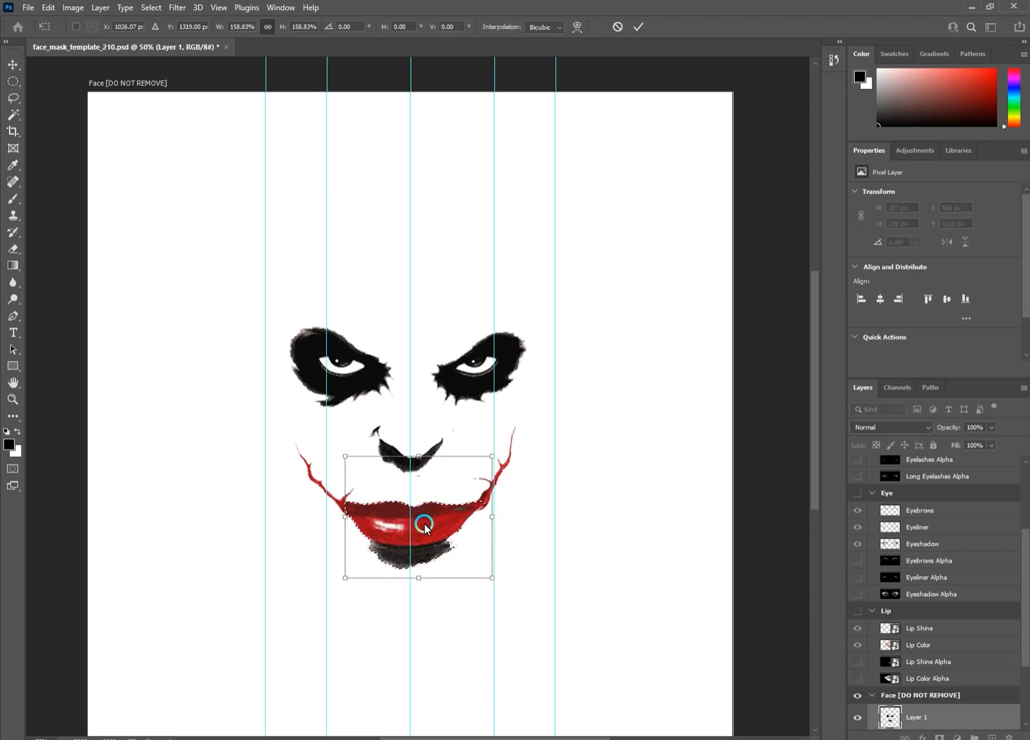
pyautogui.press('Return')
# Export the edited face artboard again with Artboards to Files as PNG-24 into the Compressed folder.
pyautogui.click(28, 8)
pyautogui.moveTo(83, 193)
pyautogui.click(271, 266)
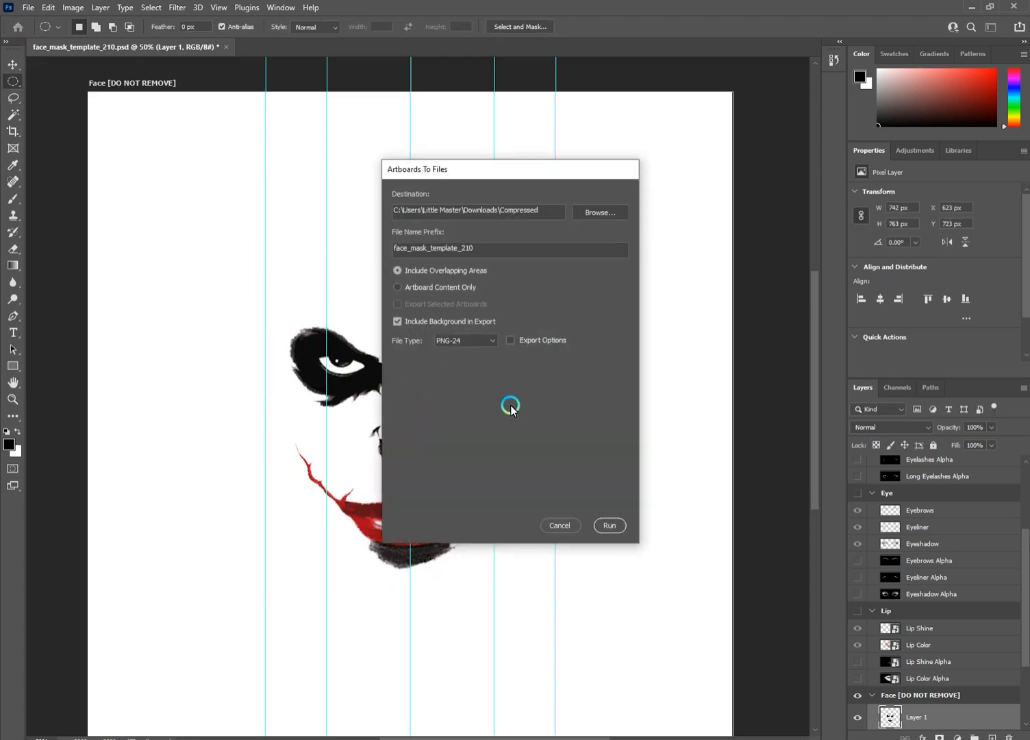
pyautogui.click(612, 525)
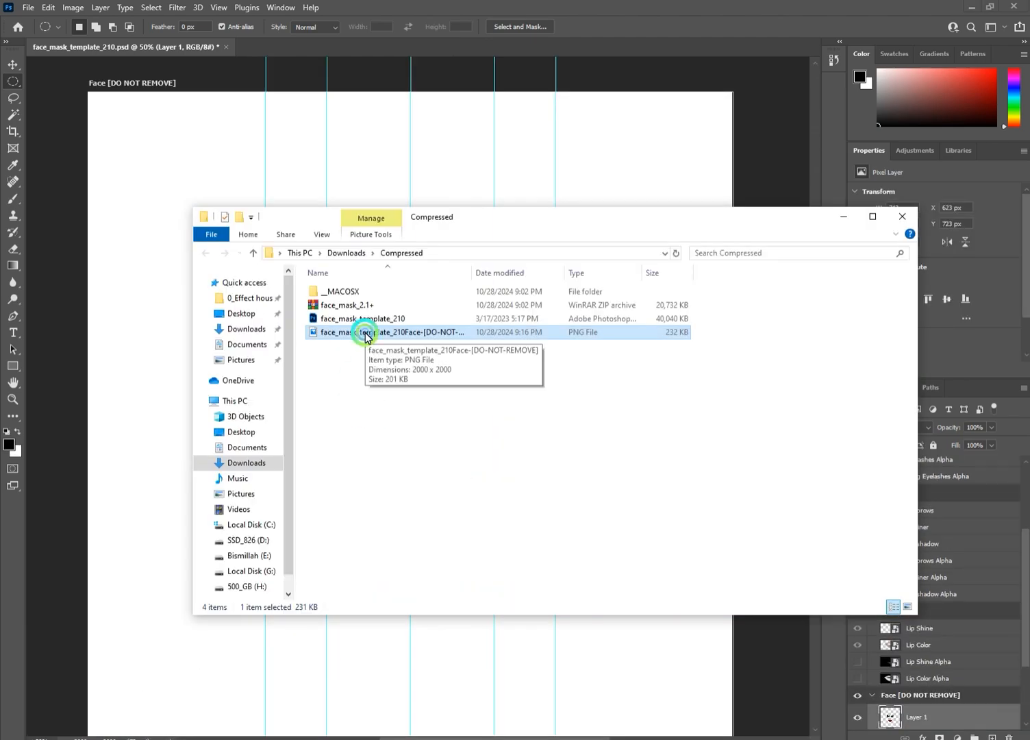
# Import the re-exported face_mask_template_210Face PNG into the Effect House assets and delete the old mask texture.
pyautogui.moveTo(368, 334); pyautogui.dragTo(370, 728)
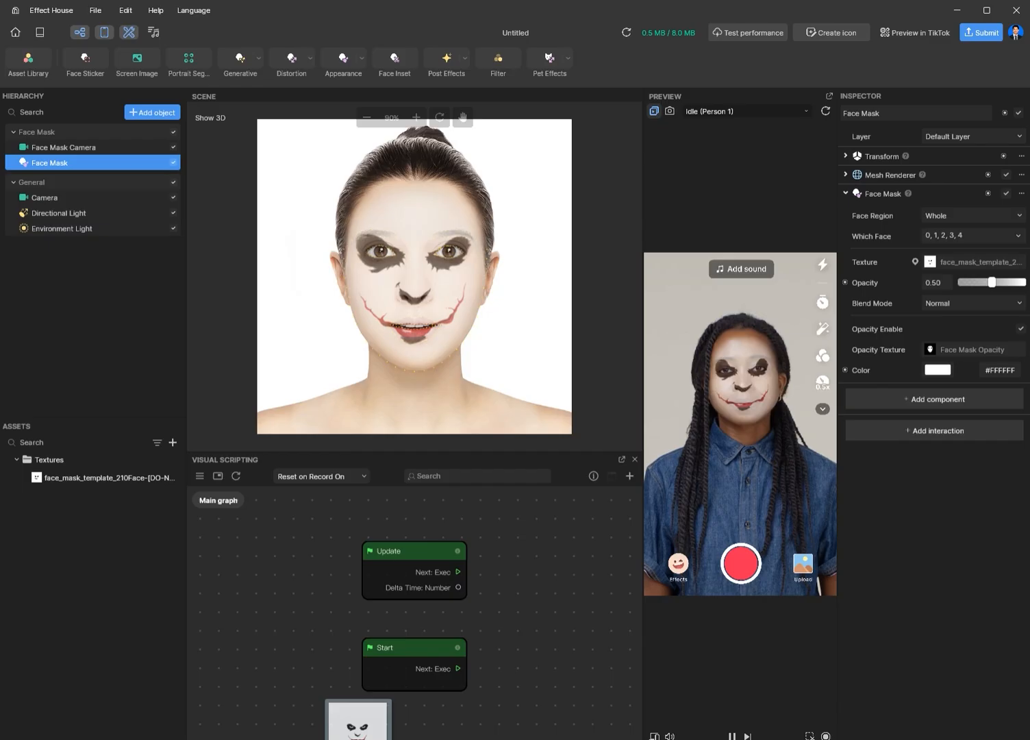
pyautogui.moveTo(358, 719); pyautogui.dragTo(76, 628)
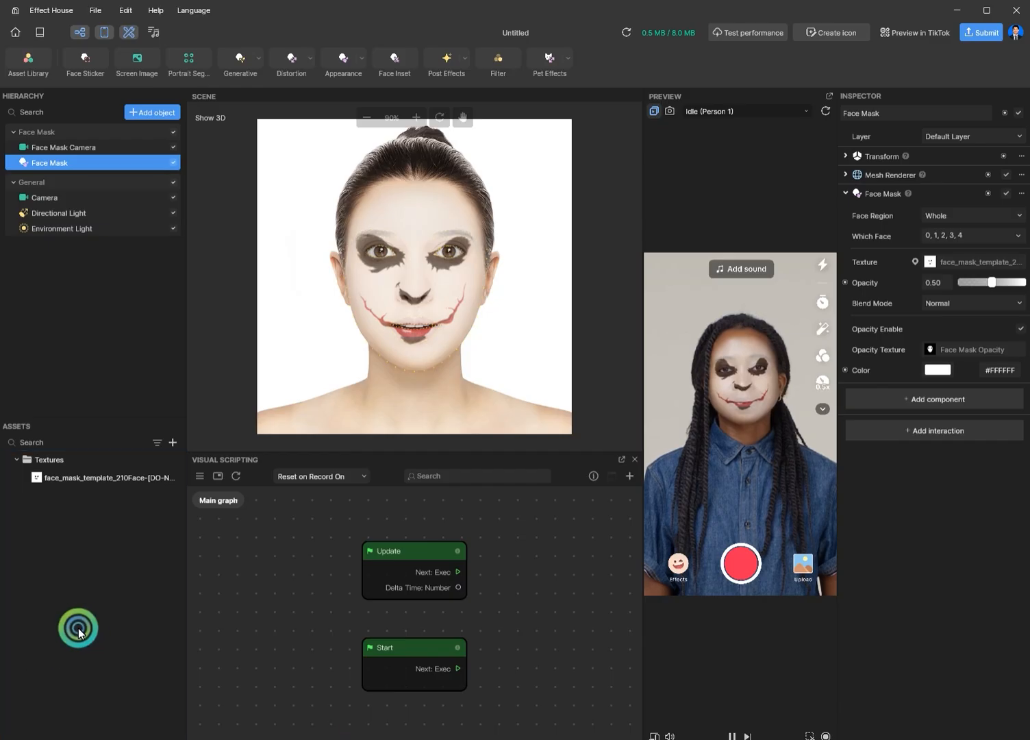
pyautogui.click(98, 478)
pyautogui.press('Delete')
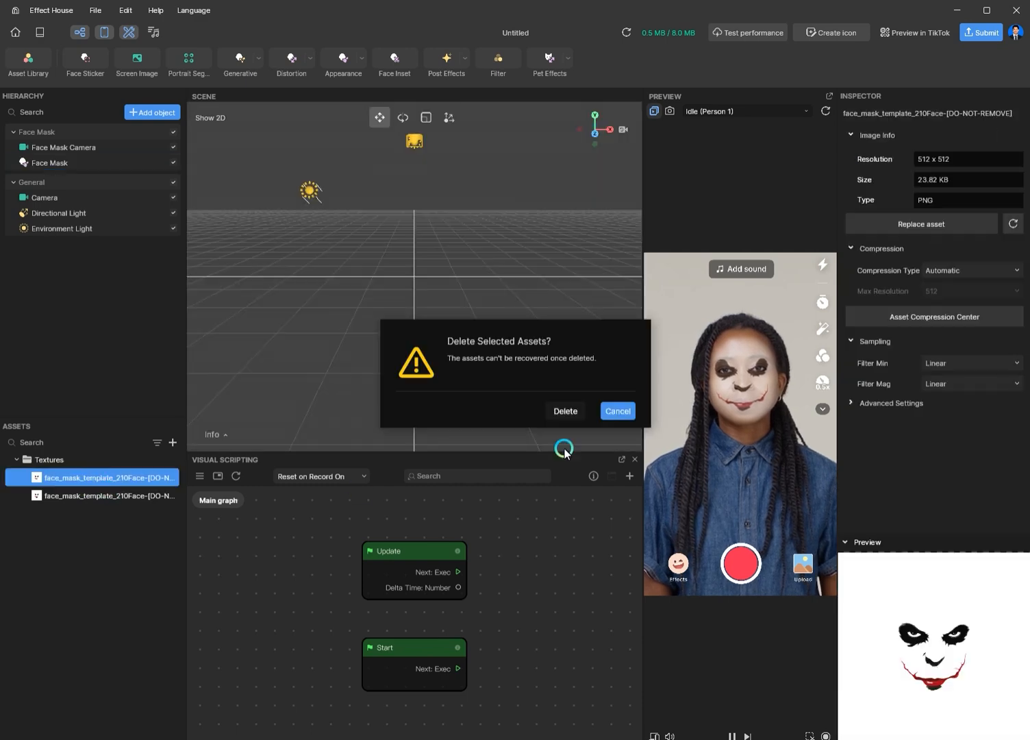
pyautogui.click(566, 412)
pyautogui.click(118, 477)
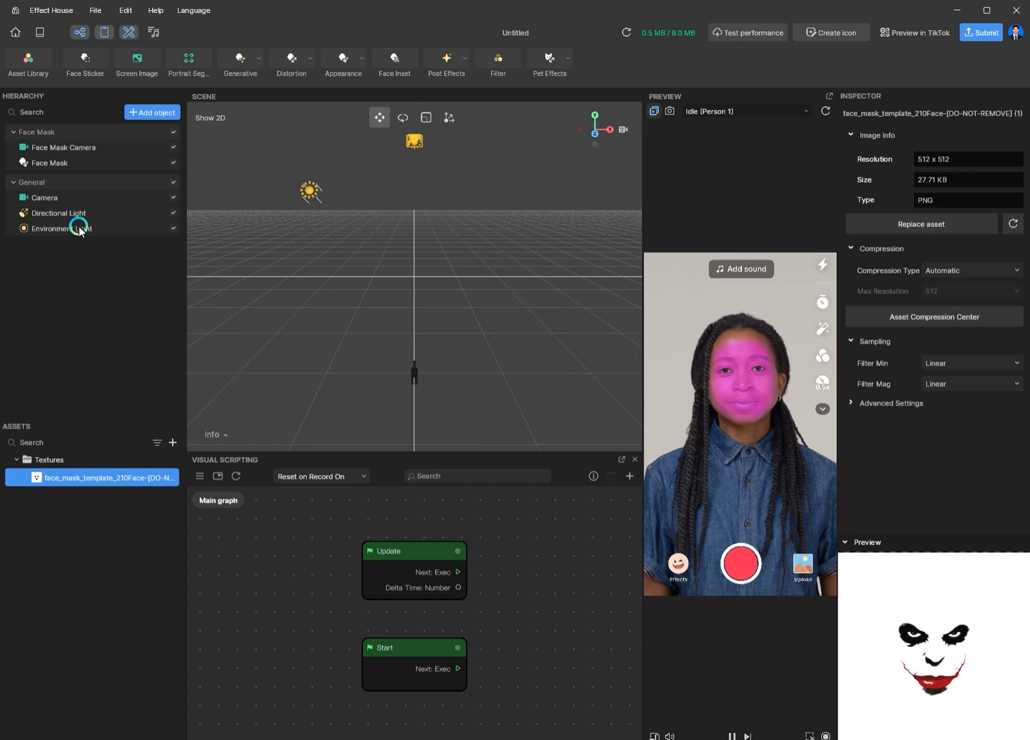
# Assign the new joker PNG as the Face Mask's texture and set the mask's opacity to 0.60.
pyautogui.click(85, 162)
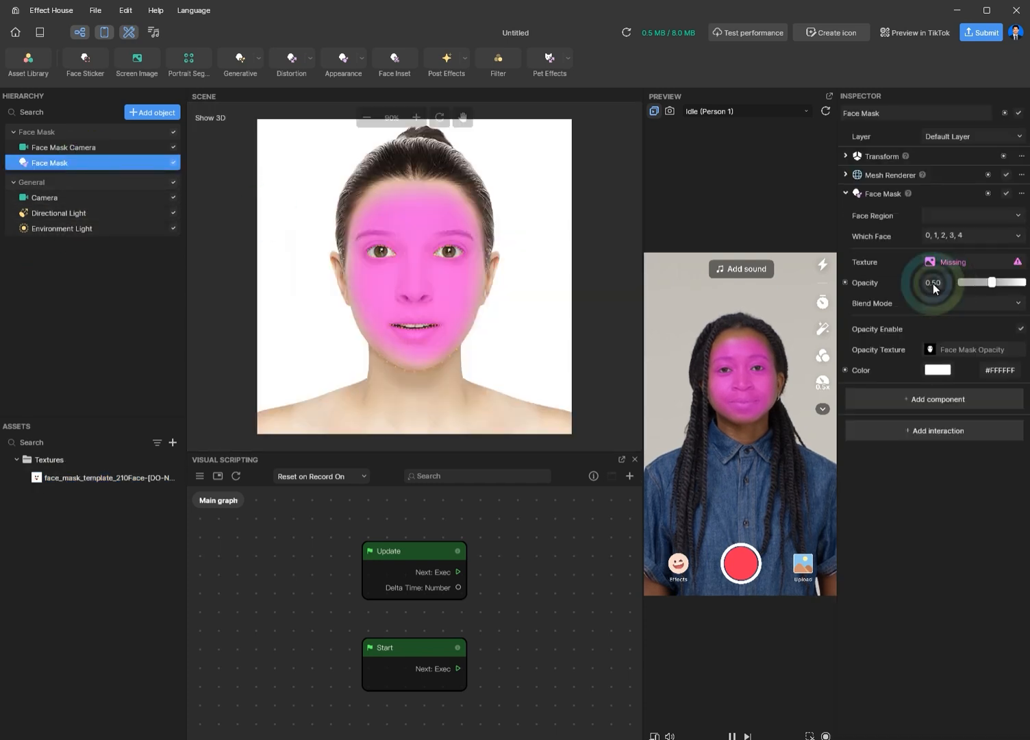
pyautogui.click(966, 267)
pyautogui.click(932, 323)
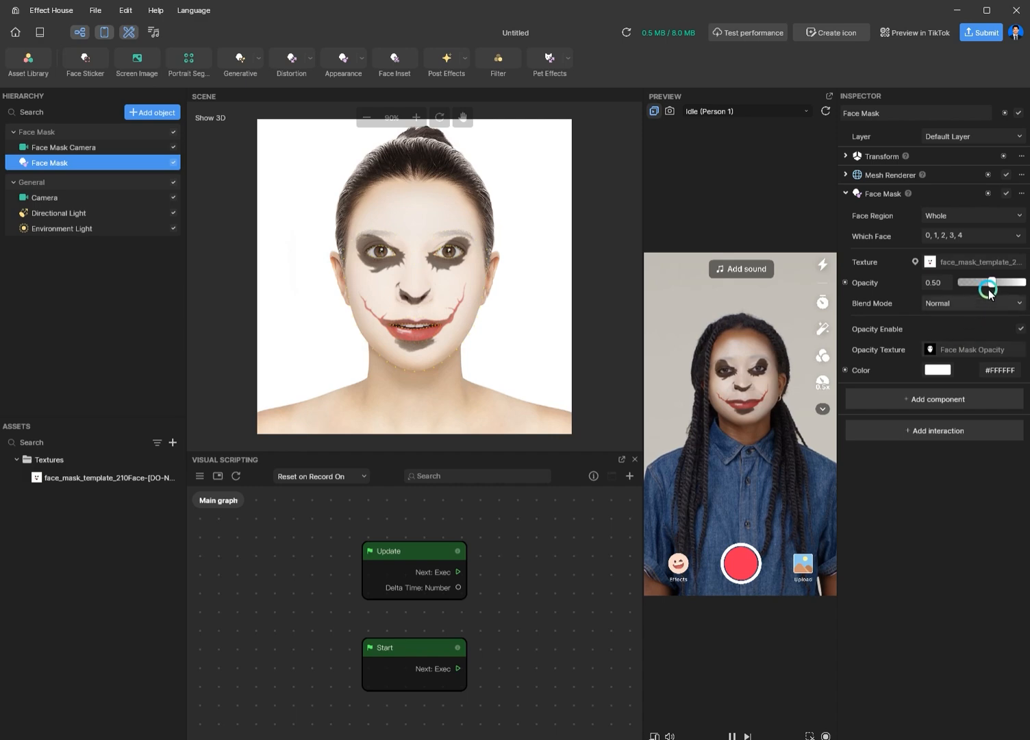
pyautogui.moveTo(988, 293); pyautogui.dragTo(998, 282)
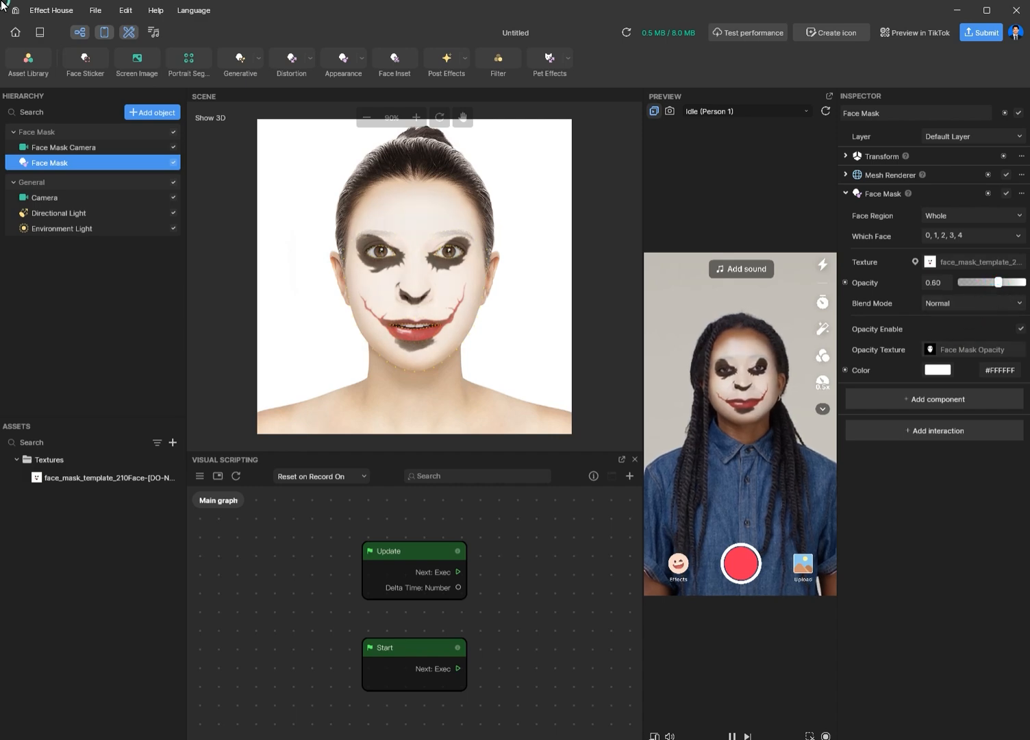
# Save the project as Untitled in the Compressed folder inside Downloads.
pyautogui.click(97, 8)
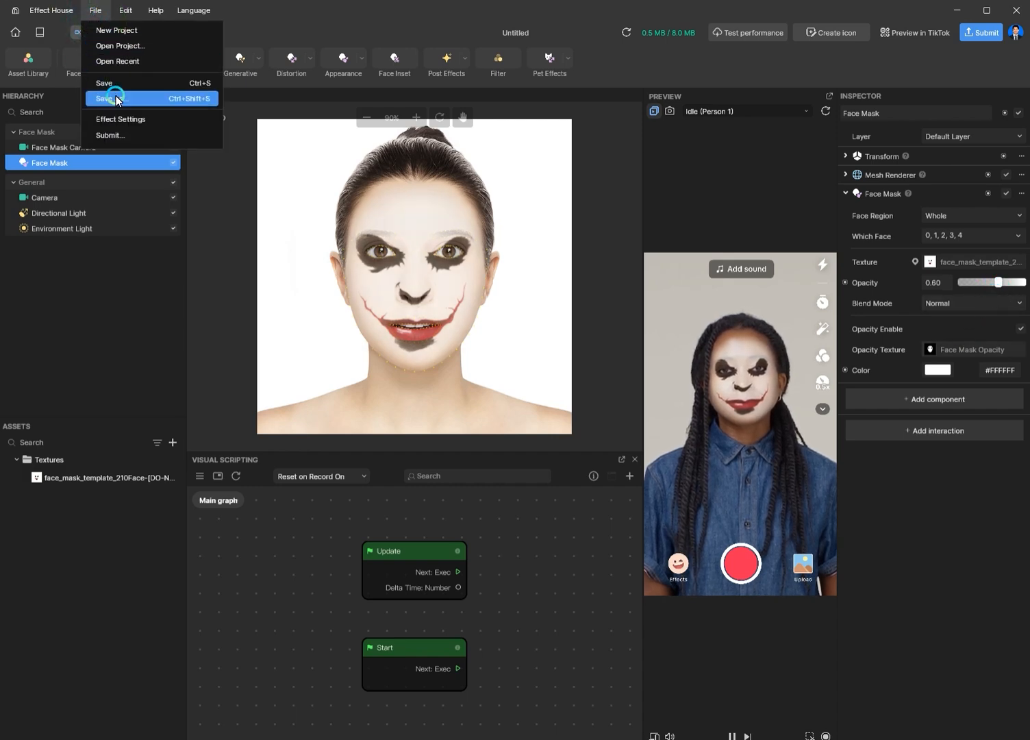
pyautogui.click(117, 98)
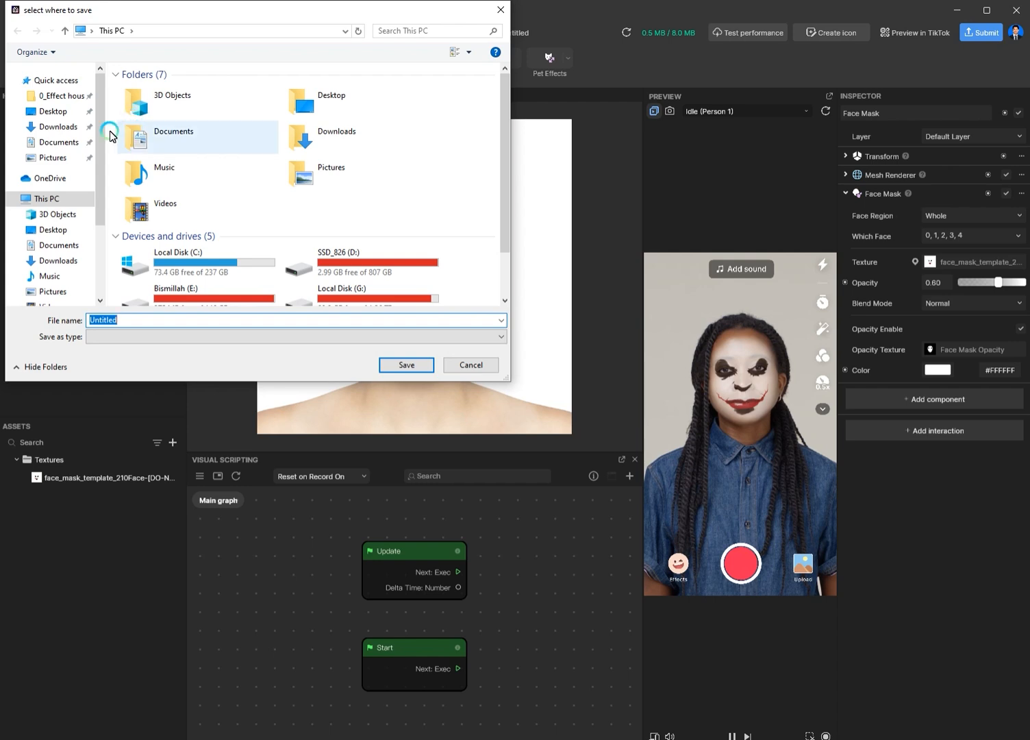
pyautogui.click(51, 128)
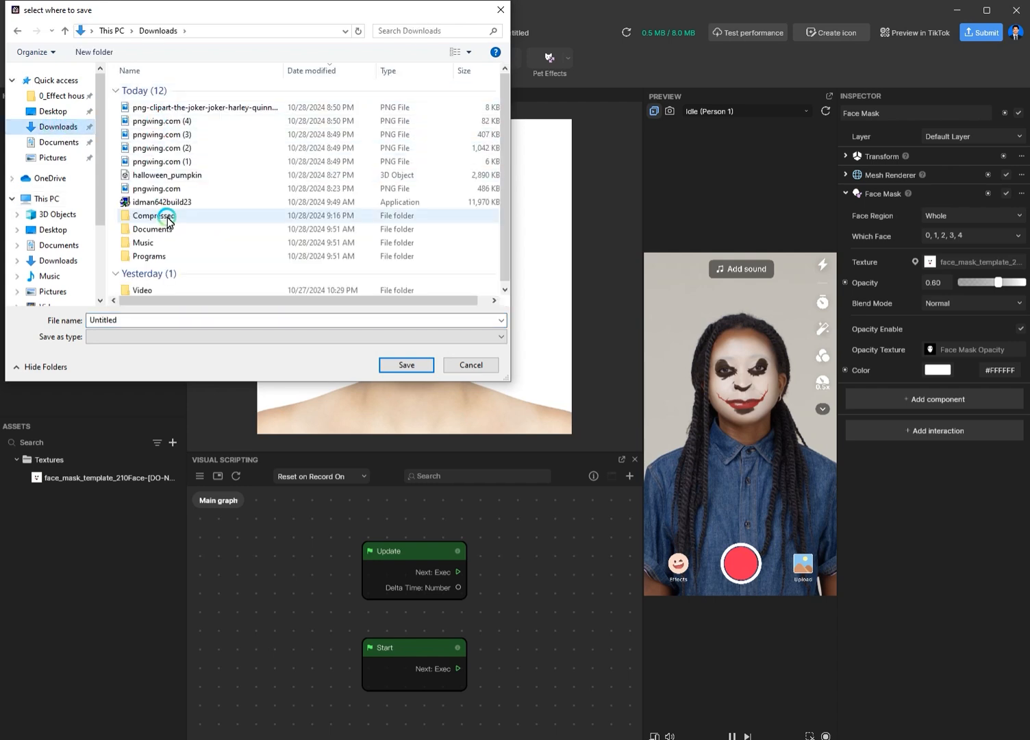
pyautogui.click(159, 224)
pyautogui.doubleClick(158, 216)
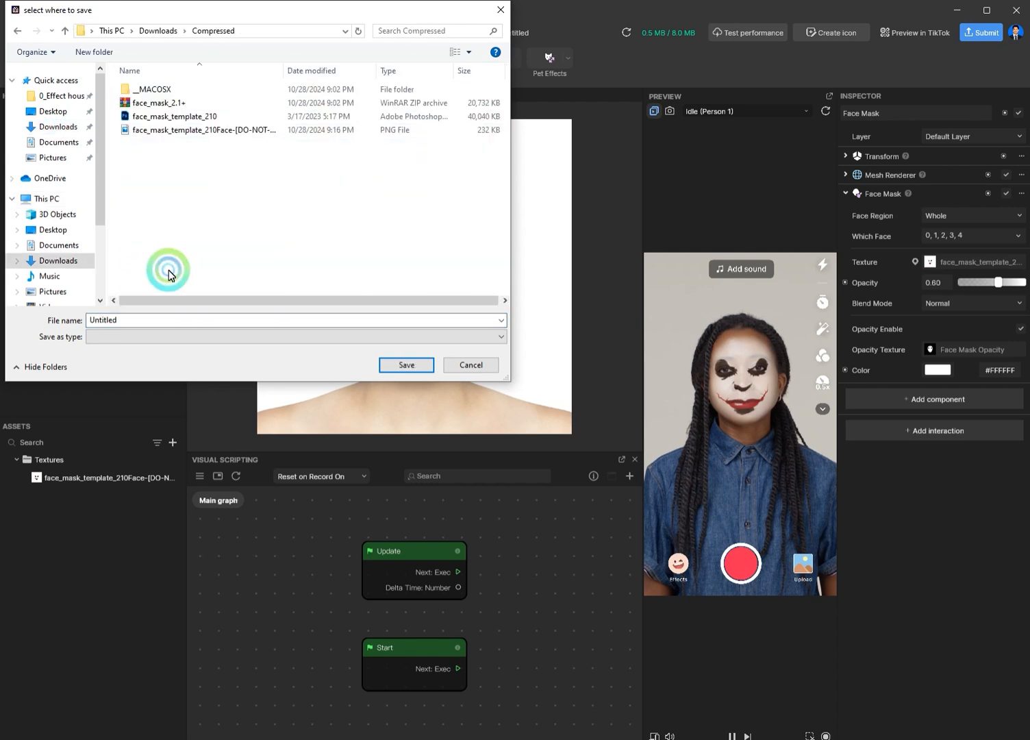
pyautogui.click(407, 365)
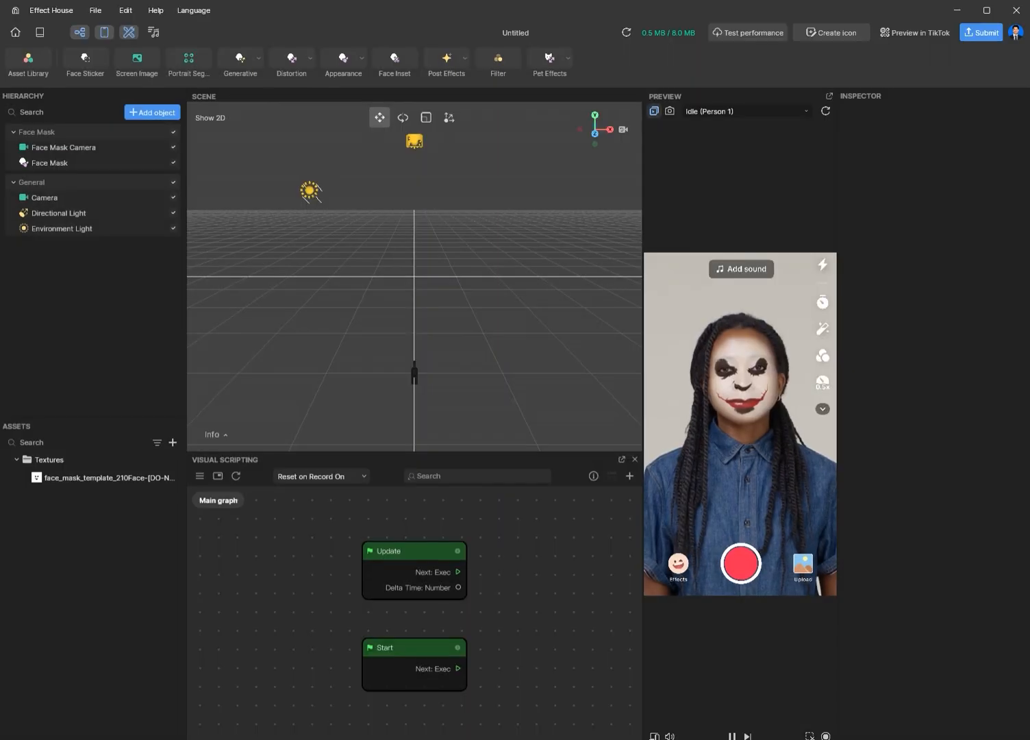
# Open the joker texture PNG from the saved project's Assets > Textures folder in Photoshop.
pyautogui.moveTo(267, 737)
pyautogui.click(311, 727)
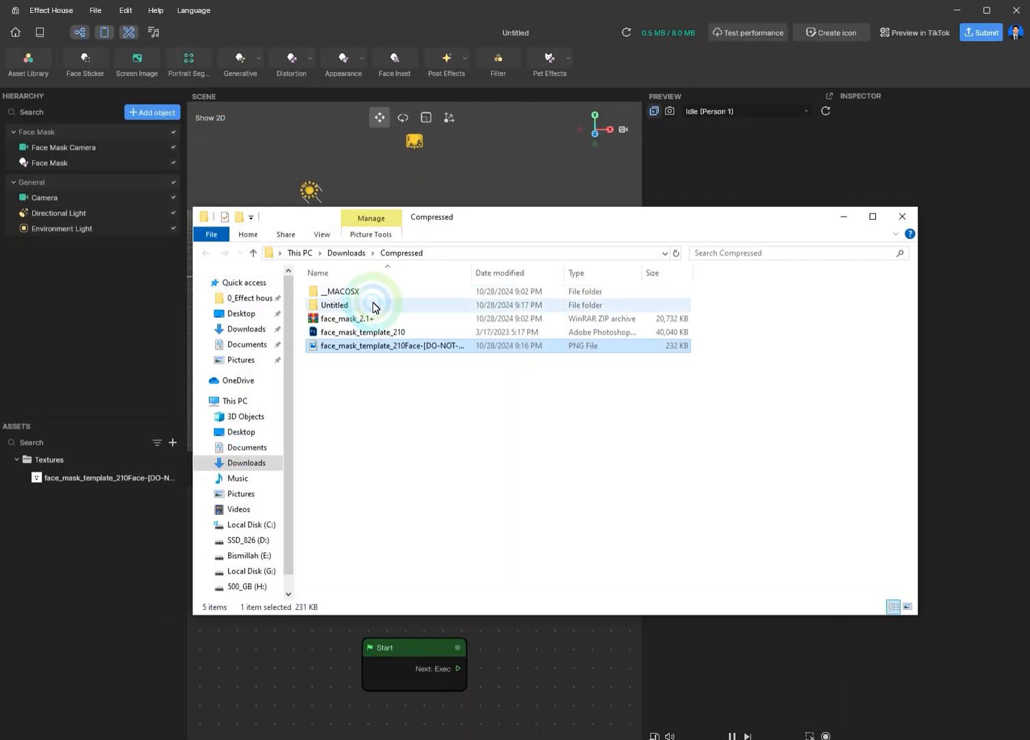
pyautogui.doubleClick(351, 307)
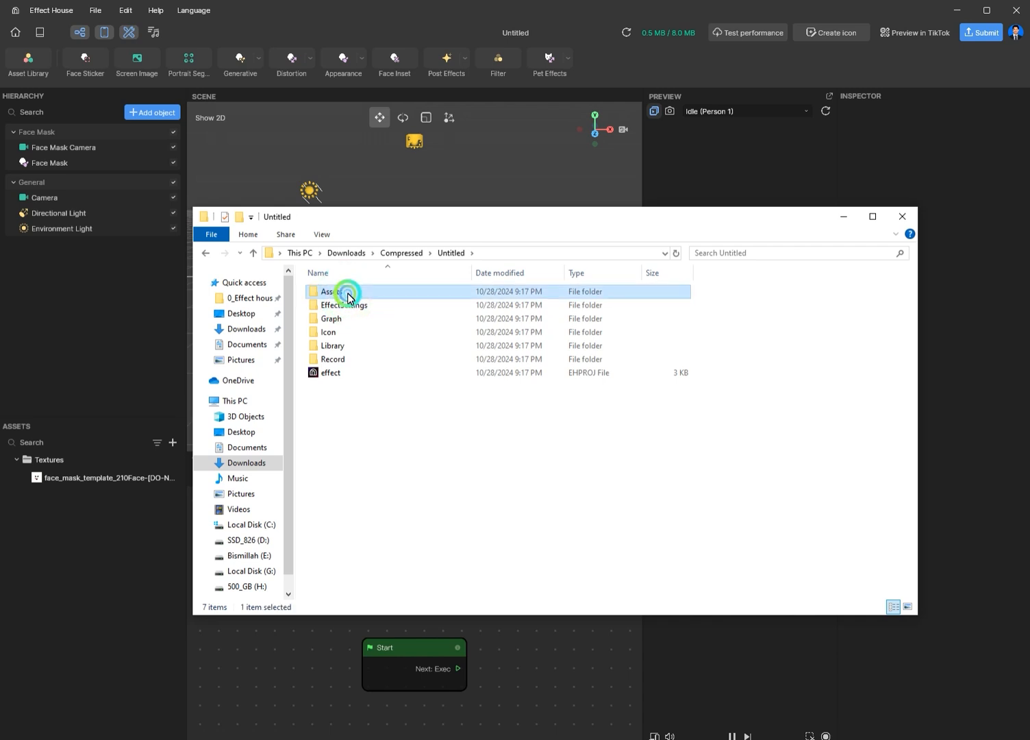
pyautogui.doubleClick(350, 293)
pyautogui.doubleClick(352, 292)
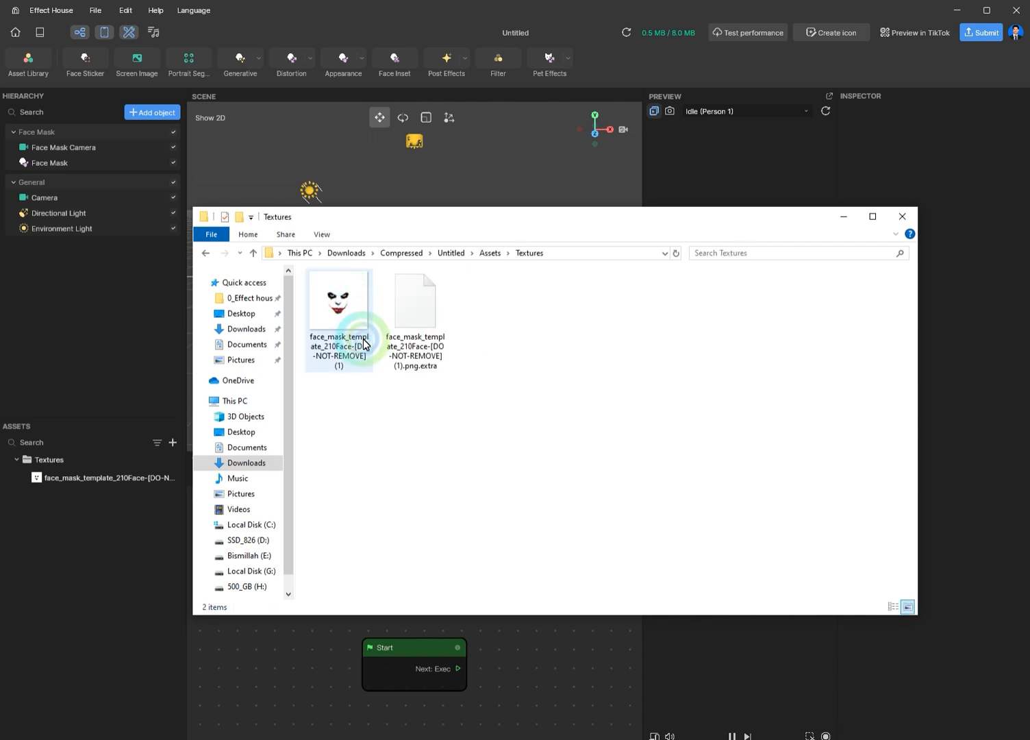
pyautogui.click(340, 313)
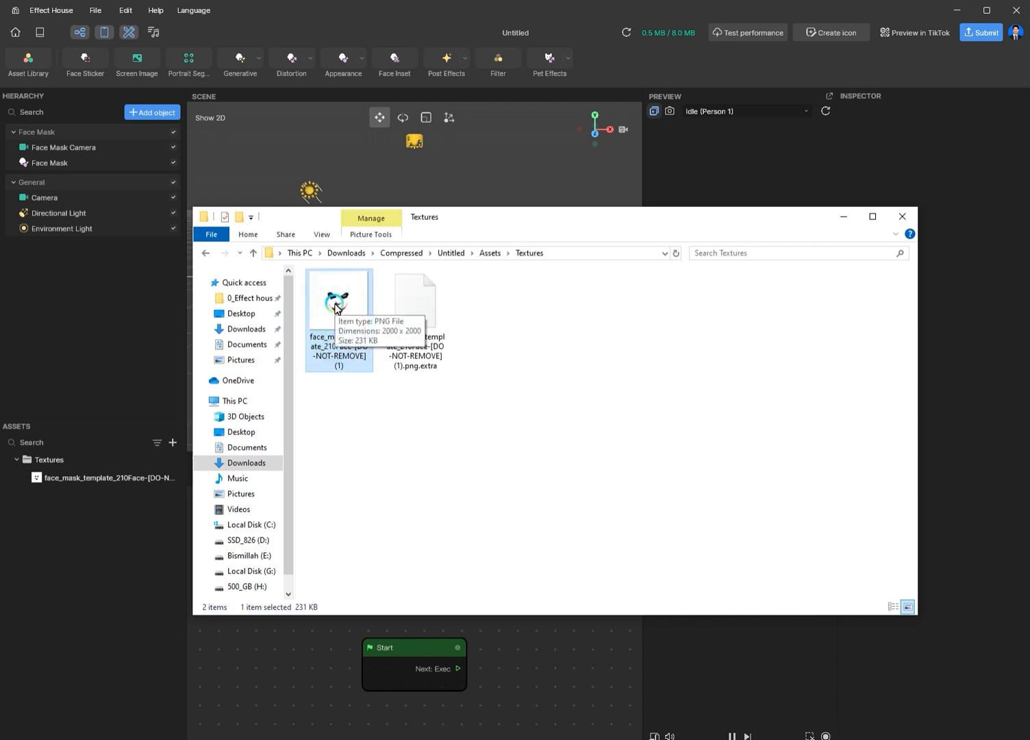
pyautogui.moveTo(337, 308); pyautogui.dragTo(294, 46)
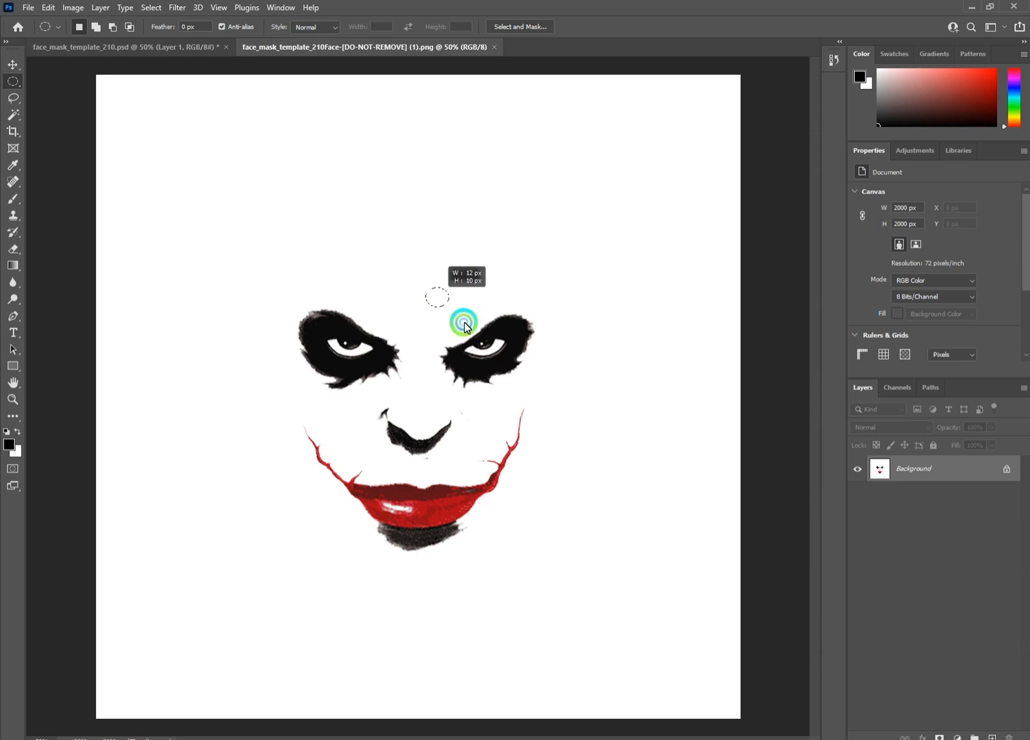
# Select the joker's right-hand eye with an elliptical selection and scale it up to about 118% around its centre.
pyautogui.moveTo(566, 417); pyautogui.dragTo(547, 413)
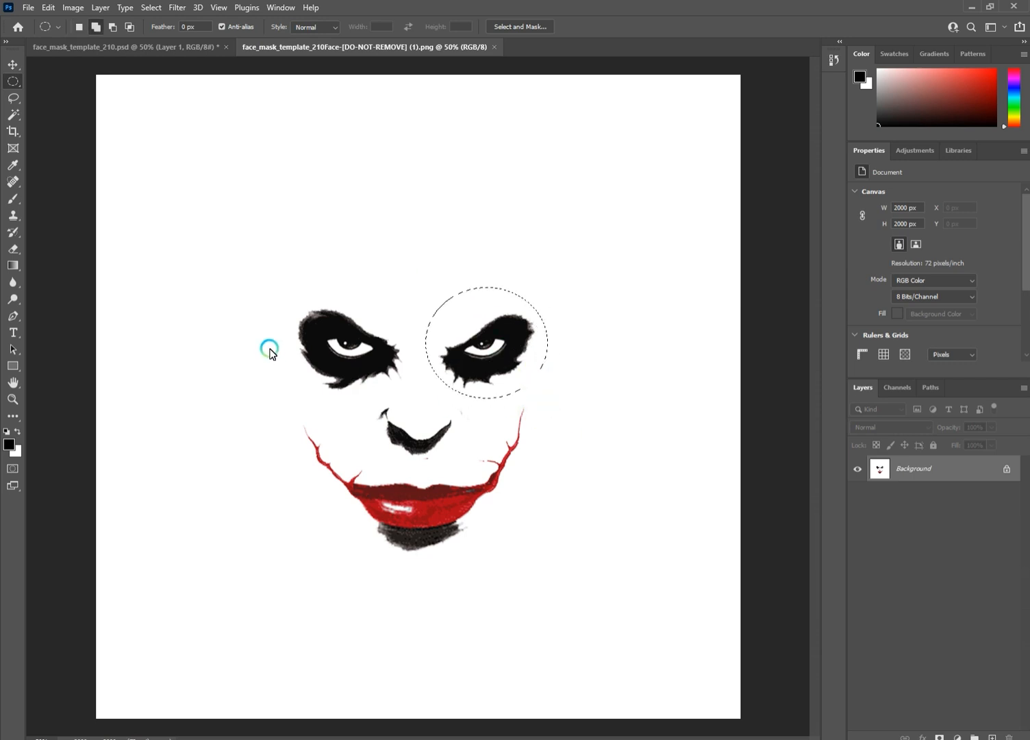
pyautogui.hotkey('ctrl', 't')
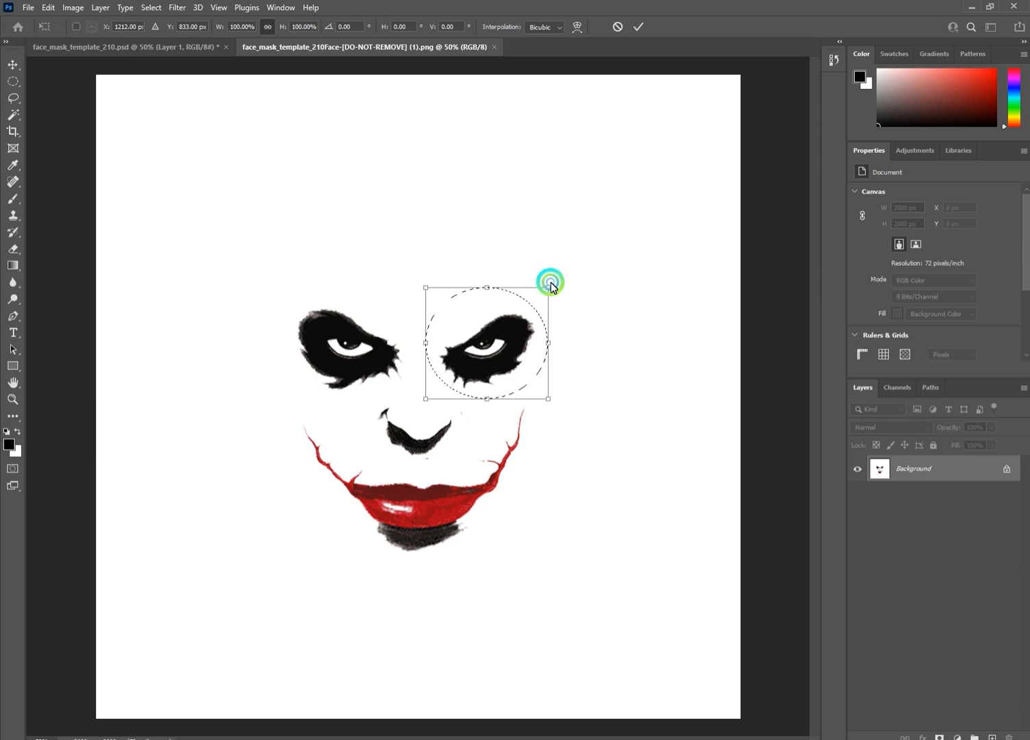
pyautogui.keyDown('alt'); pyautogui.moveTo(552, 285); pyautogui.dragTo(567, 283); pyautogui.keyUp('alt')
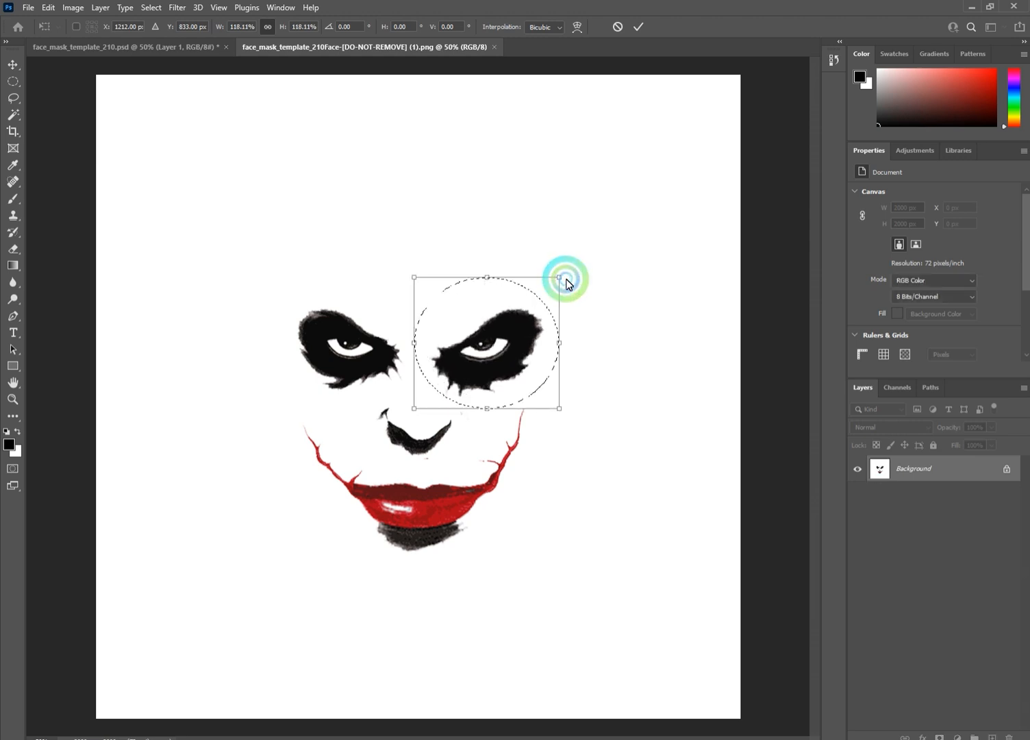
pyautogui.press('Return')
# Select both joker eyes with one wide ellipse and enlarge them slightly around their shared centre.
pyautogui.click(237, 320)
pyautogui.moveTo(267, 268)
pyautogui.mouseDown()
pyautogui.moveTo(561, 381)
pyautogui.moveTo(566, 407)
pyautogui.mouseUp()
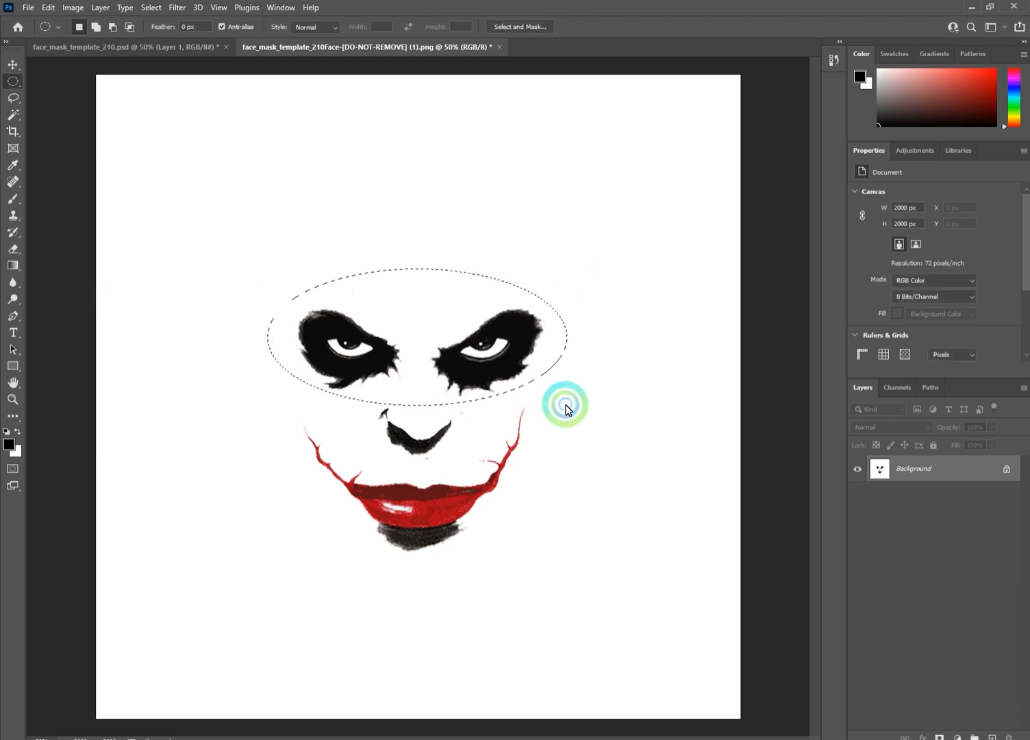
pyautogui.hotkey('ctrl', 't')
pyautogui.keyDown('alt'); pyautogui.moveTo(568, 269); pyautogui.dragTo(401, 417); pyautogui.keyUp('alt')
pyautogui.press('Return')
# Nudge the right-hand eye up slightly without the smile's tip, save the texture PNG, and return to Effect House.
pyautogui.keyDown('alt'); pyautogui.moveTo(533, 409); pyautogui.dragTo(510, 400); pyautogui.keyUp('alt')
pyautogui.hotkey('ctrl', 't')
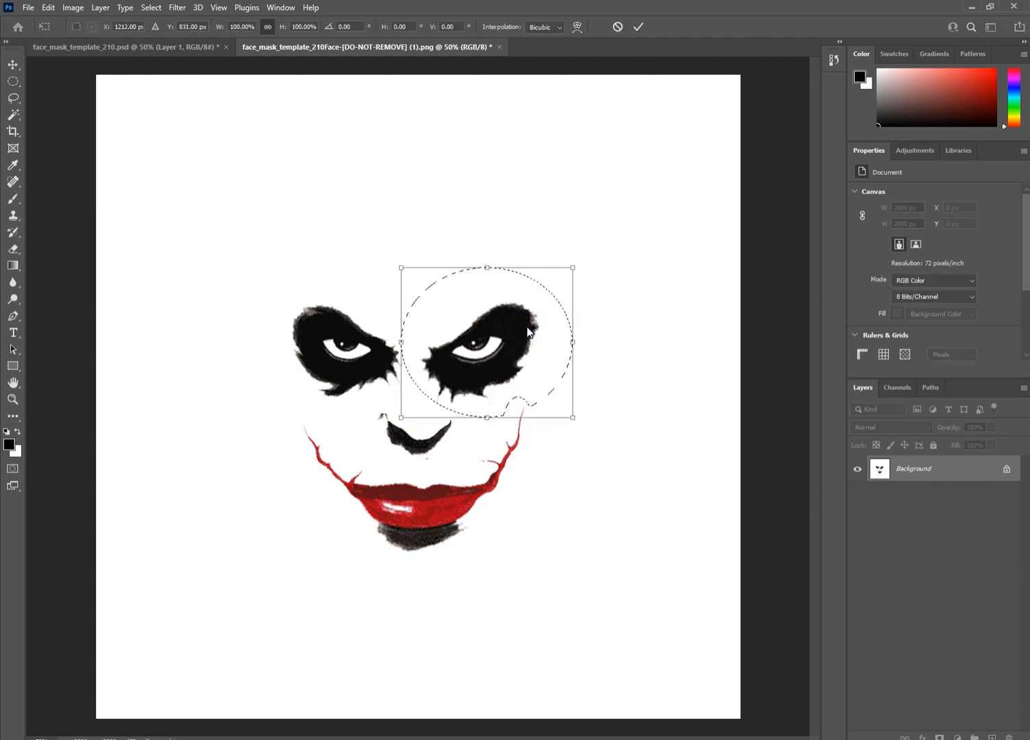
pyautogui.moveTo(527, 327); pyautogui.dragTo(527, 324)
pyautogui.press('Return')
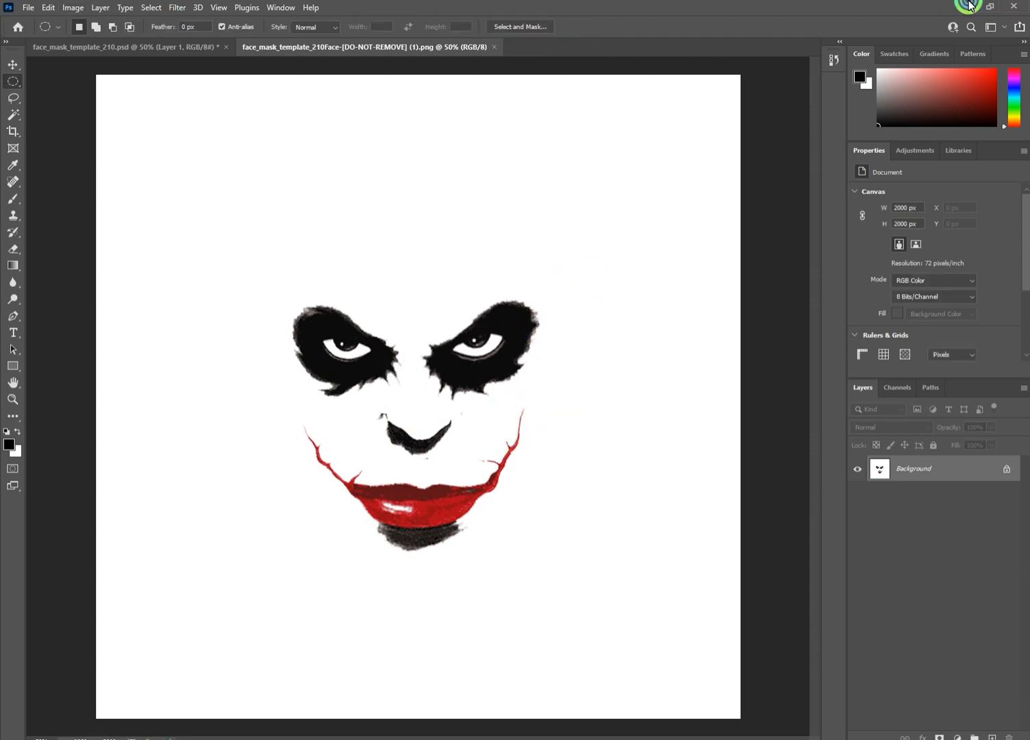
pyautogui.click(968, 7)
pyautogui.click(843, 217)
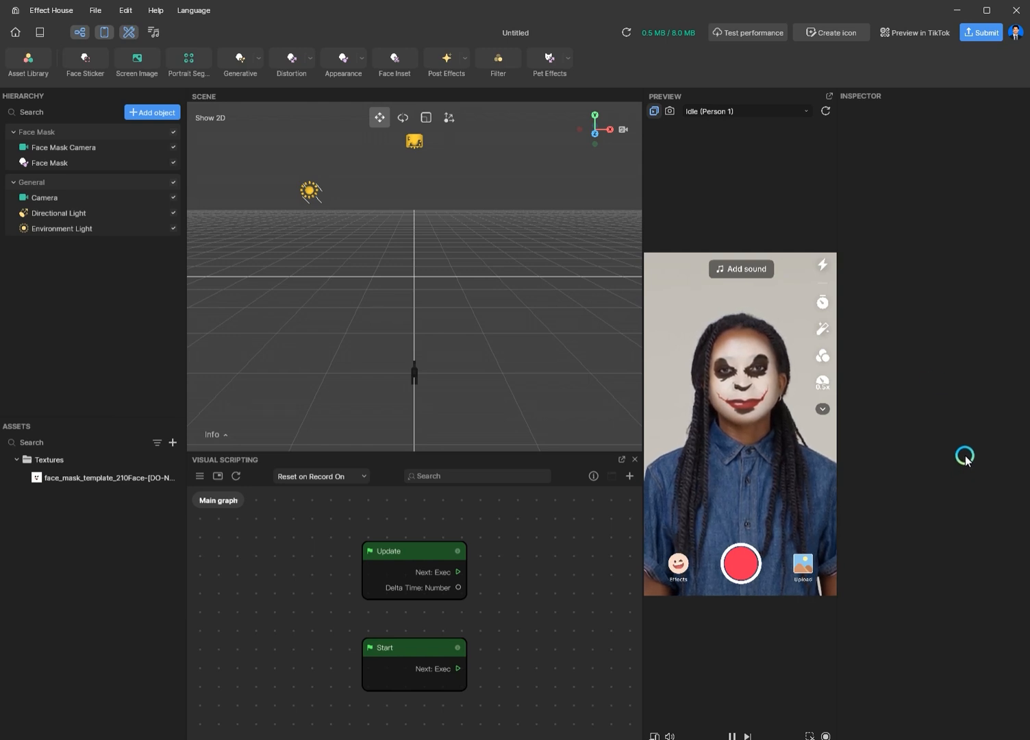
# Add a Skin Segmentation object from the Segmentation category to the scene.
pyautogui.click(144, 115)
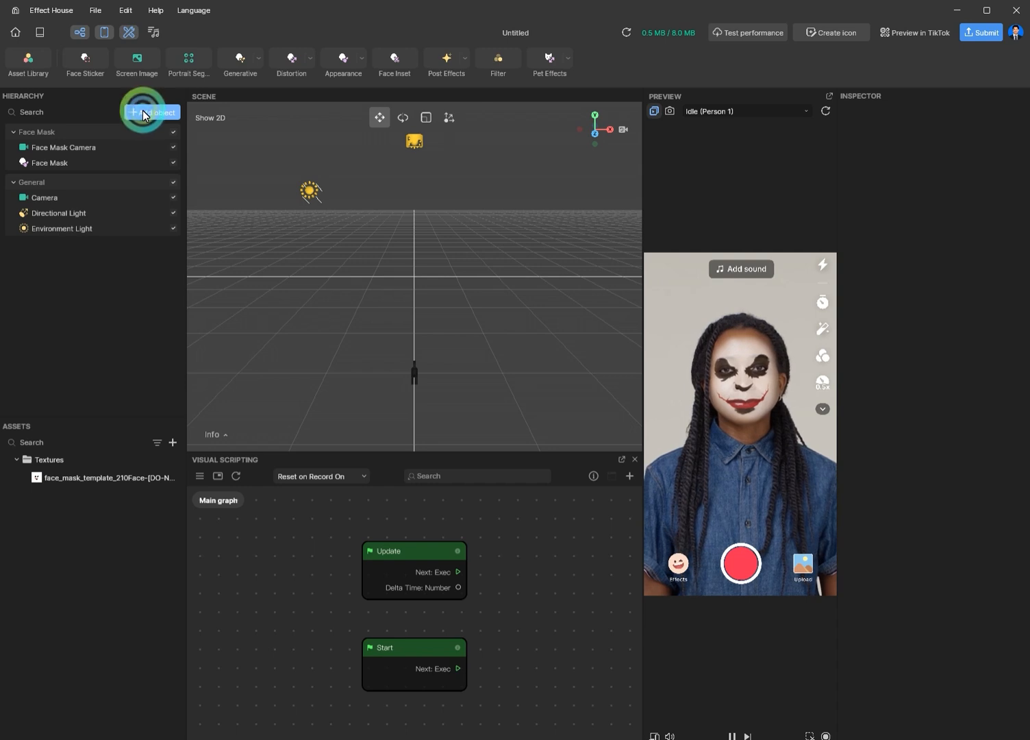
pyautogui.click(144, 114)
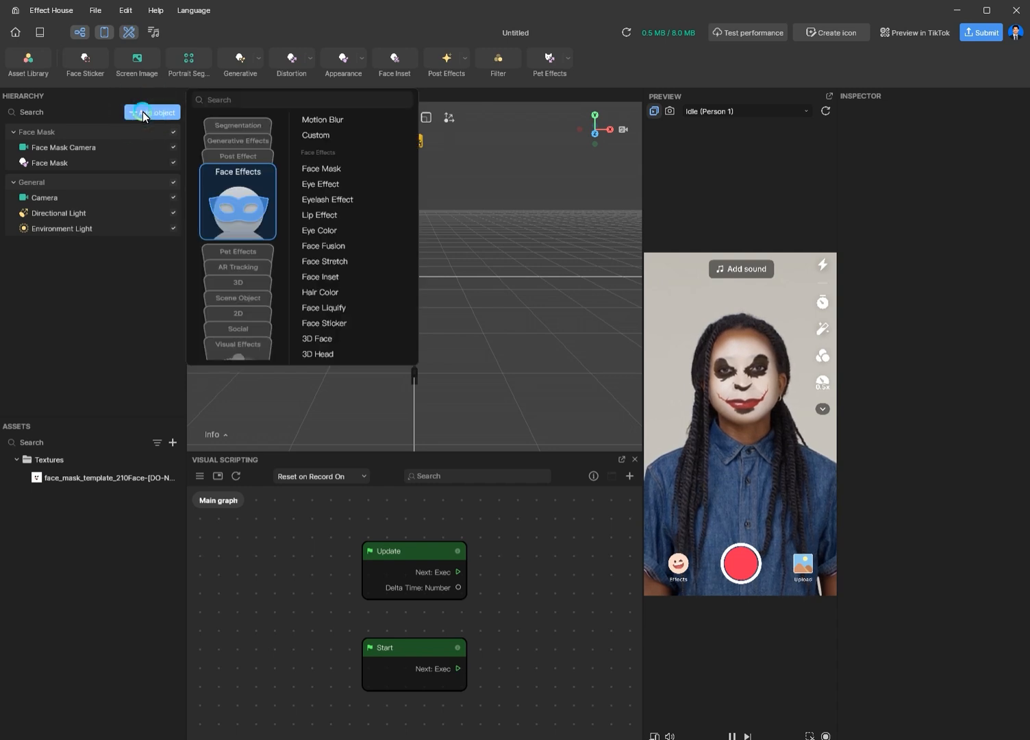
pyautogui.click(263, 126)
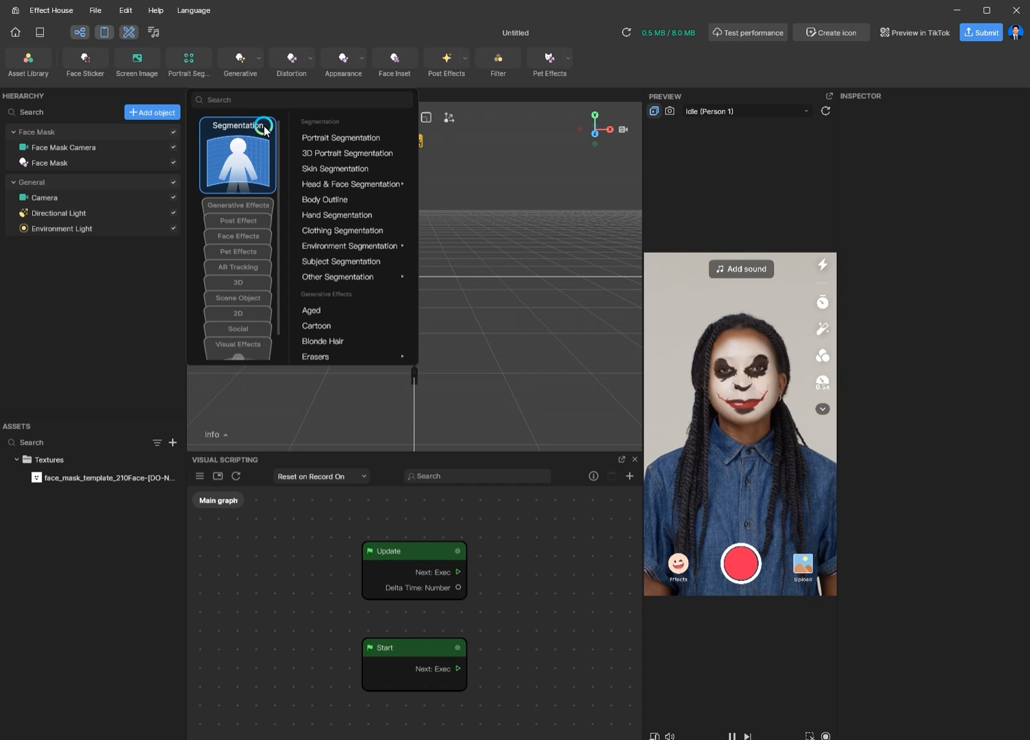
pyautogui.click(358, 168)
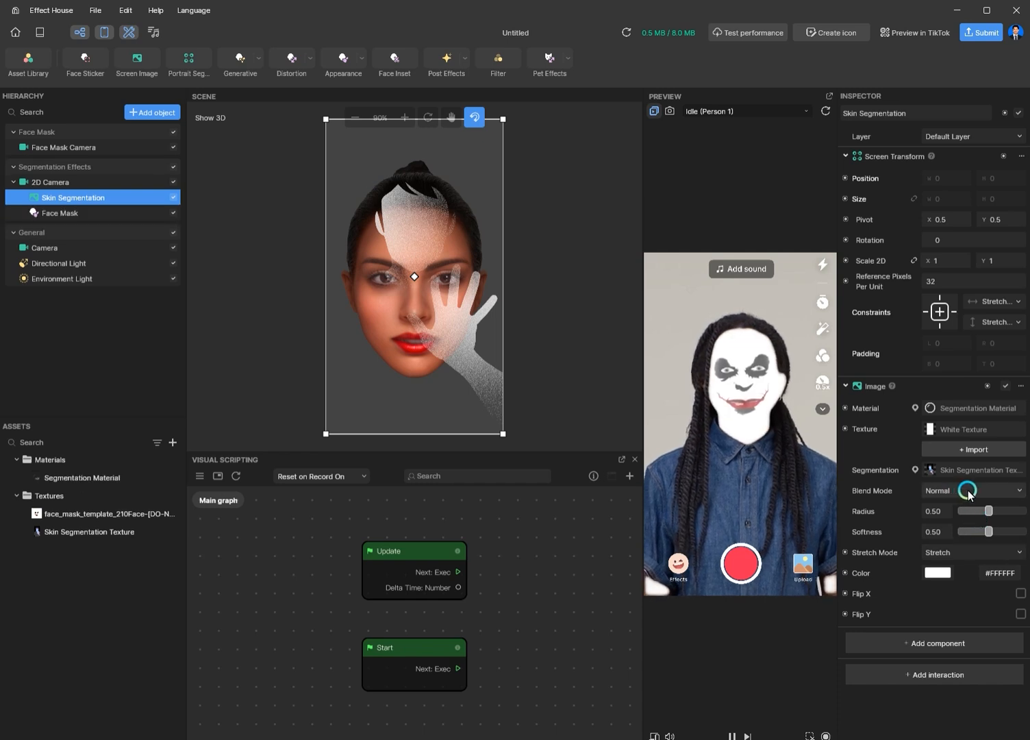
# Lower the Skin Segmentation image colour's opacity to 34% and tint it dark red, #B71A1A.
pyautogui.click(937, 574)
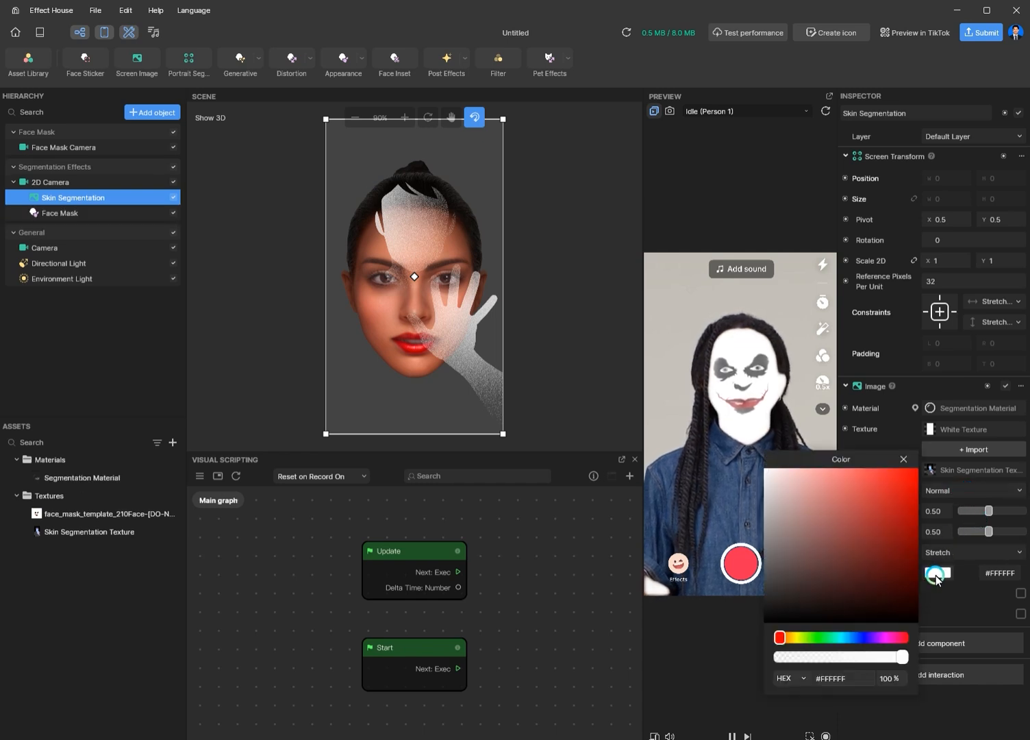
pyautogui.click(843, 657)
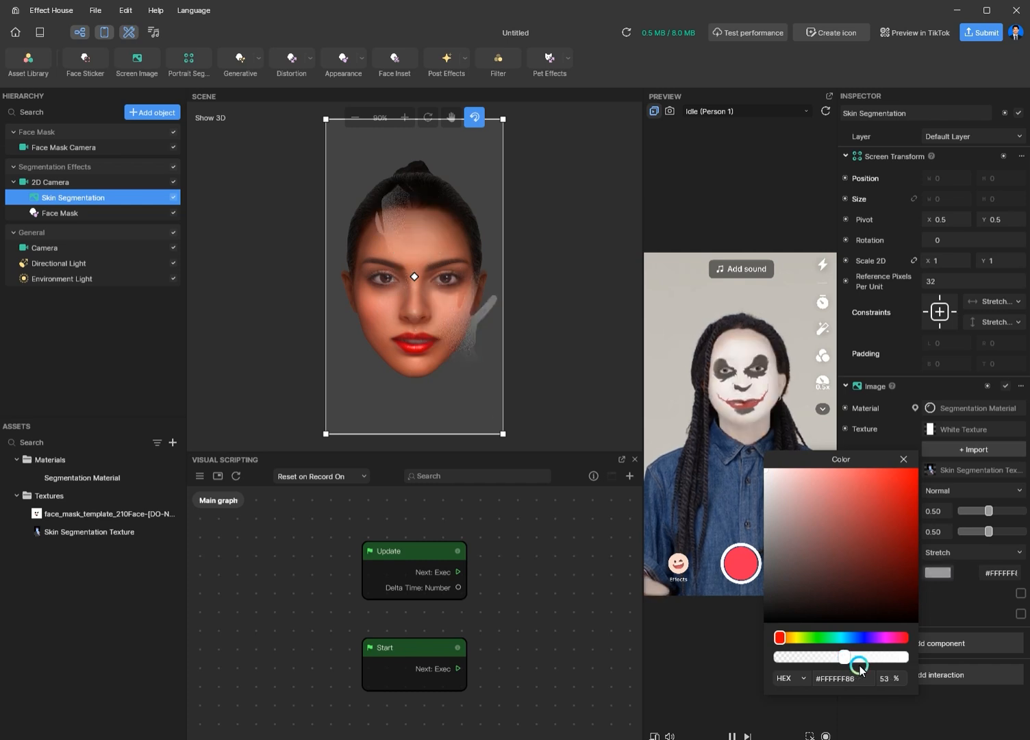
pyautogui.moveTo(844, 658)
pyautogui.mouseDown()
pyautogui.moveTo(817, 658)
pyautogui.moveTo(825, 660)
pyautogui.mouseUp()
pyautogui.click(827, 655)
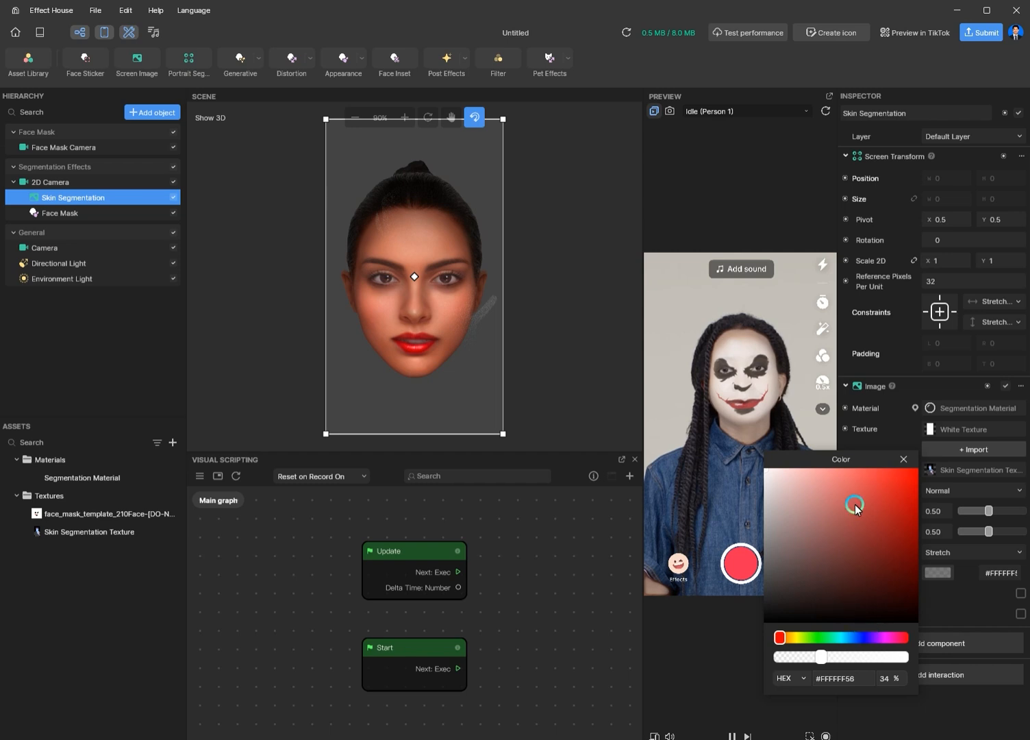
pyautogui.moveTo(855, 507); pyautogui.dragTo(897, 513)
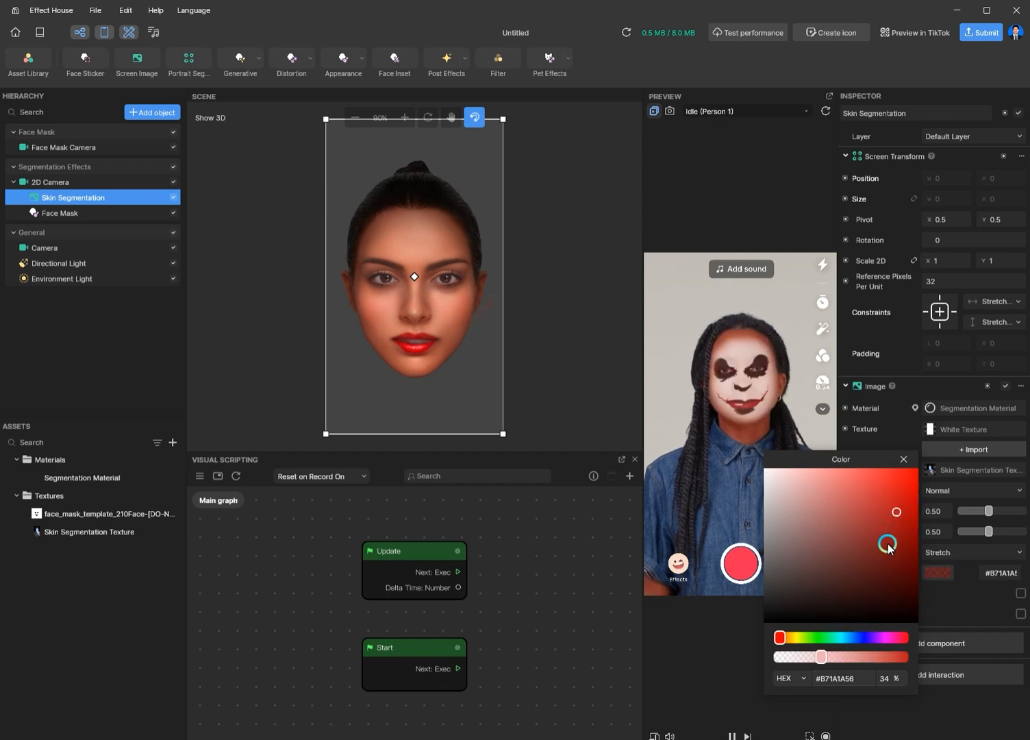
pyautogui.click(820, 655)
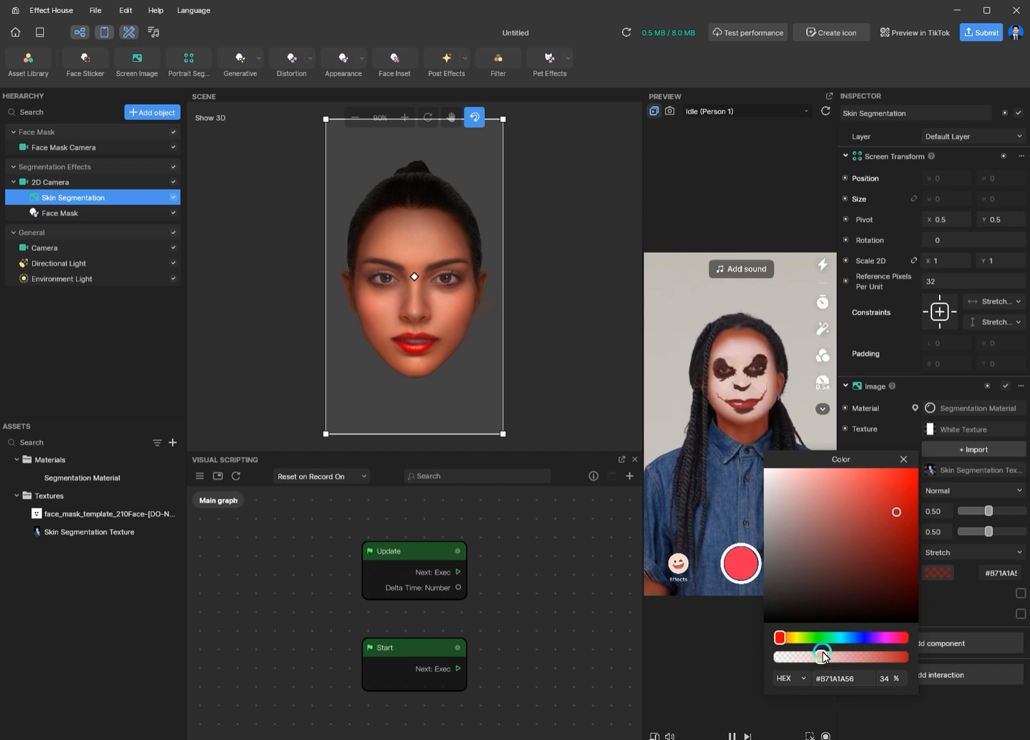
# Shift the skin colour's hue to green, #2FB71A, set its opacity to about half, and close the colour picker.
pyautogui.click(818, 639)
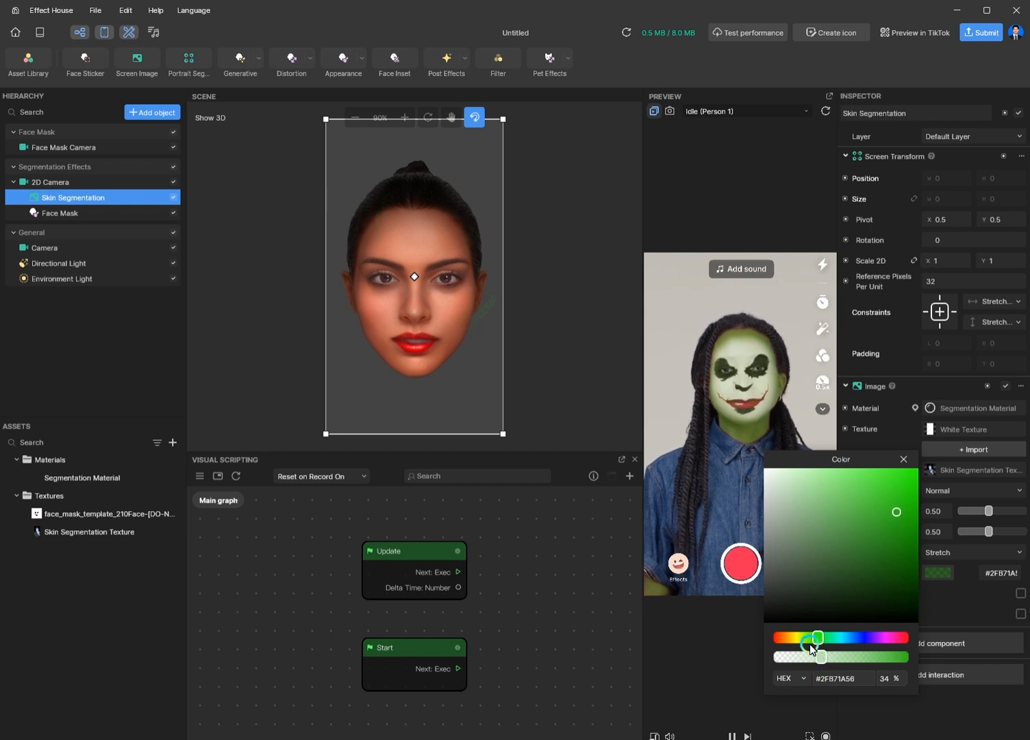
pyautogui.moveTo(813, 653); pyautogui.dragTo(816, 659)
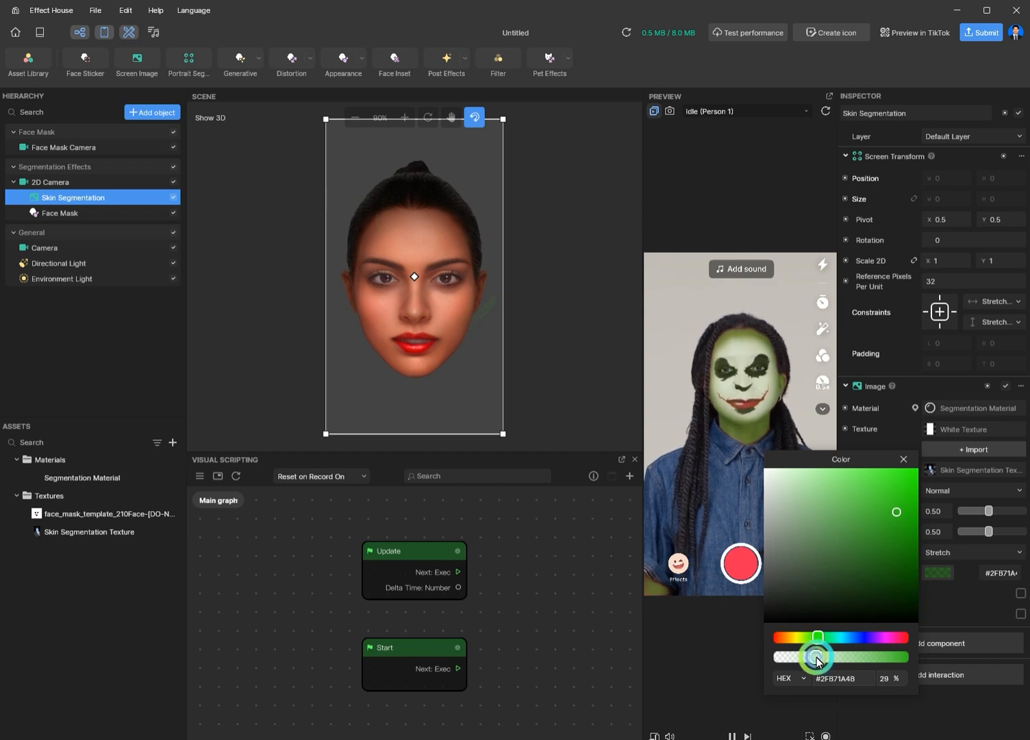
pyautogui.click(865, 657)
pyautogui.click(877, 659)
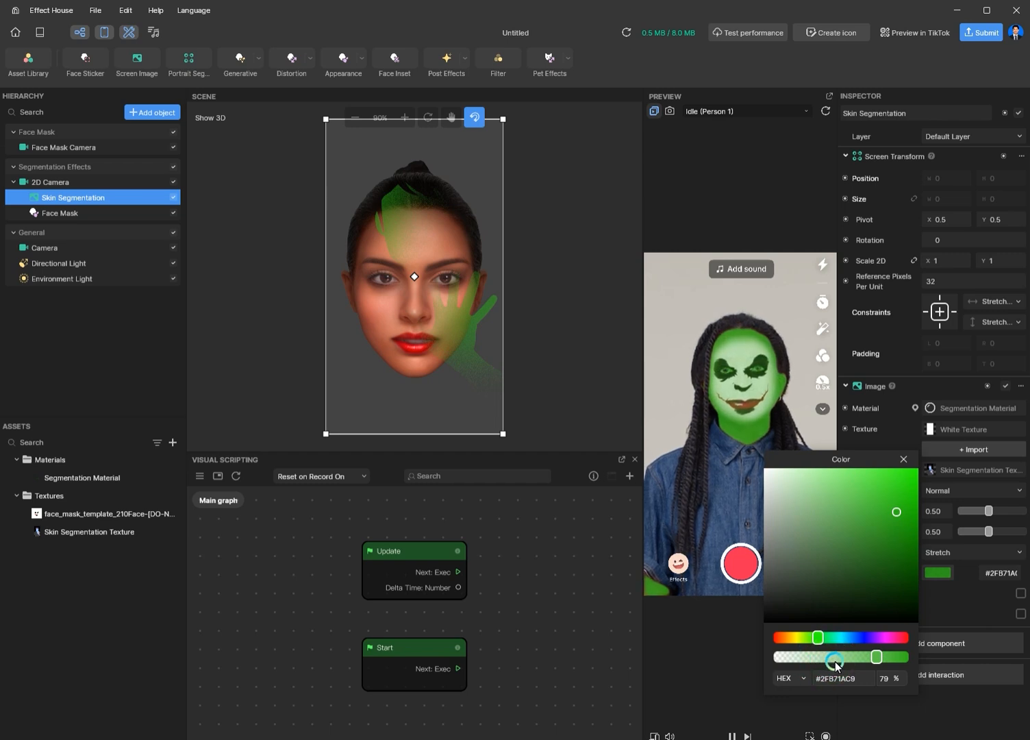
pyautogui.click(845, 657)
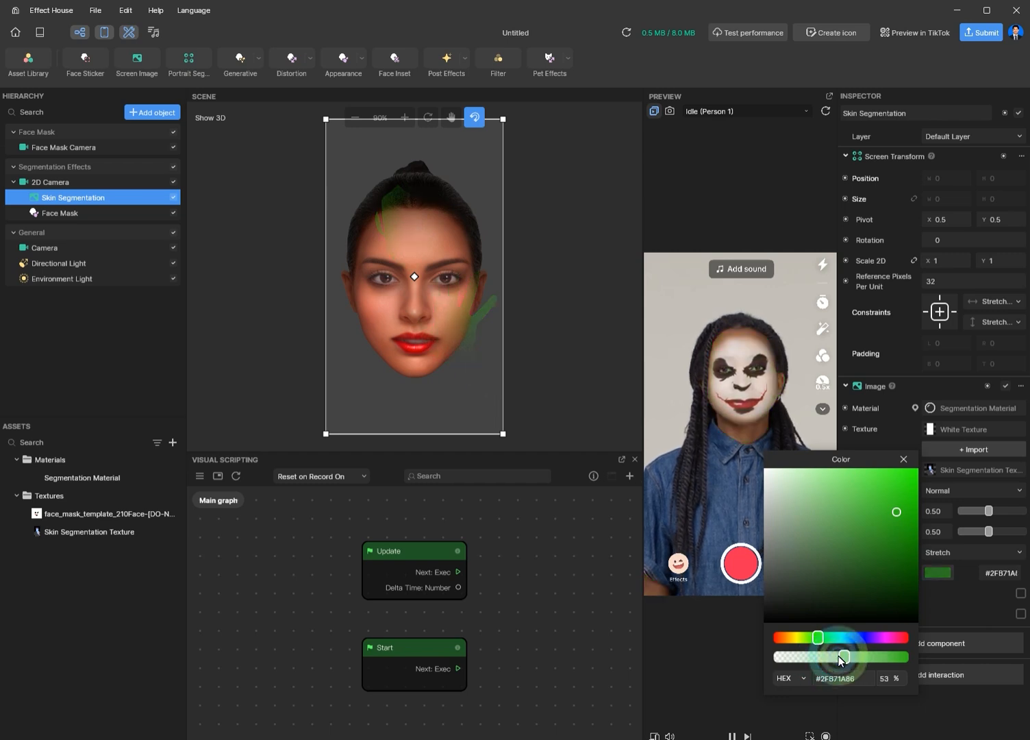
pyautogui.click(840, 658)
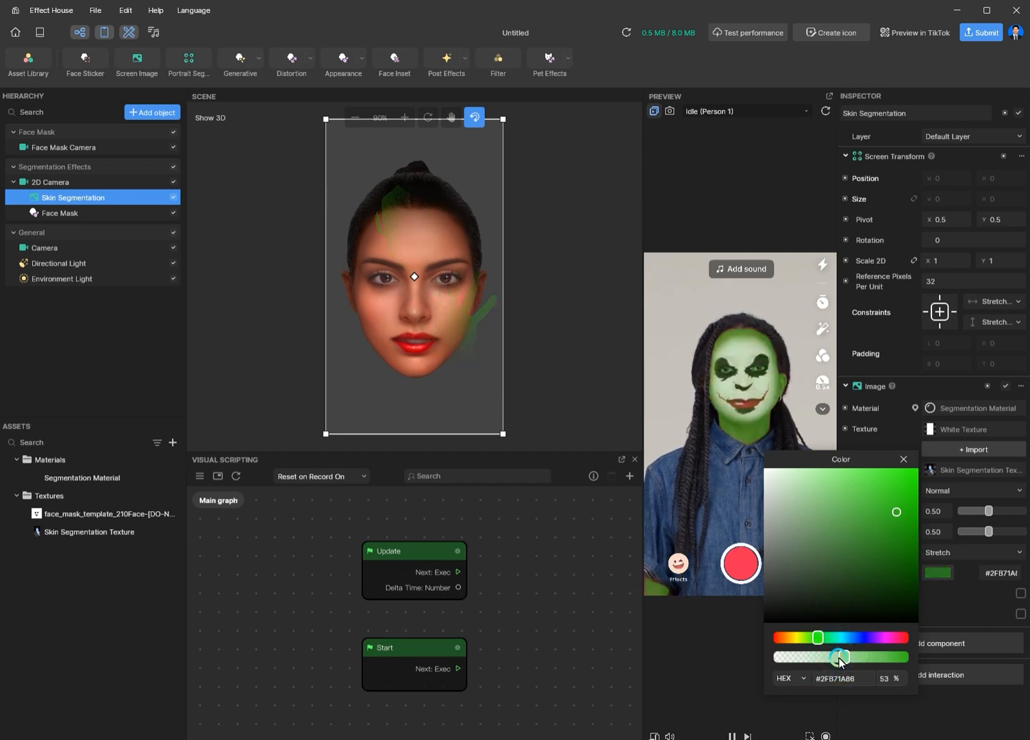
pyautogui.click(904, 460)
# Switch the preview subject to the Idle (Person 2) face video.
pyautogui.click(766, 650)
pyautogui.click(761, 690)
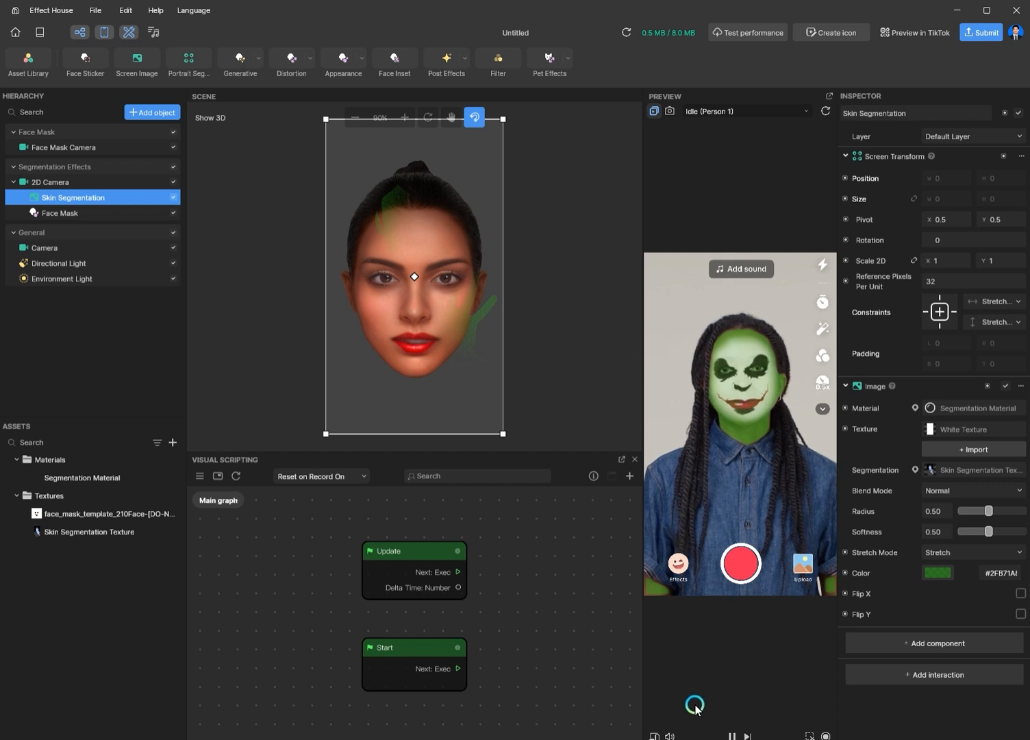
pyautogui.click(745, 111)
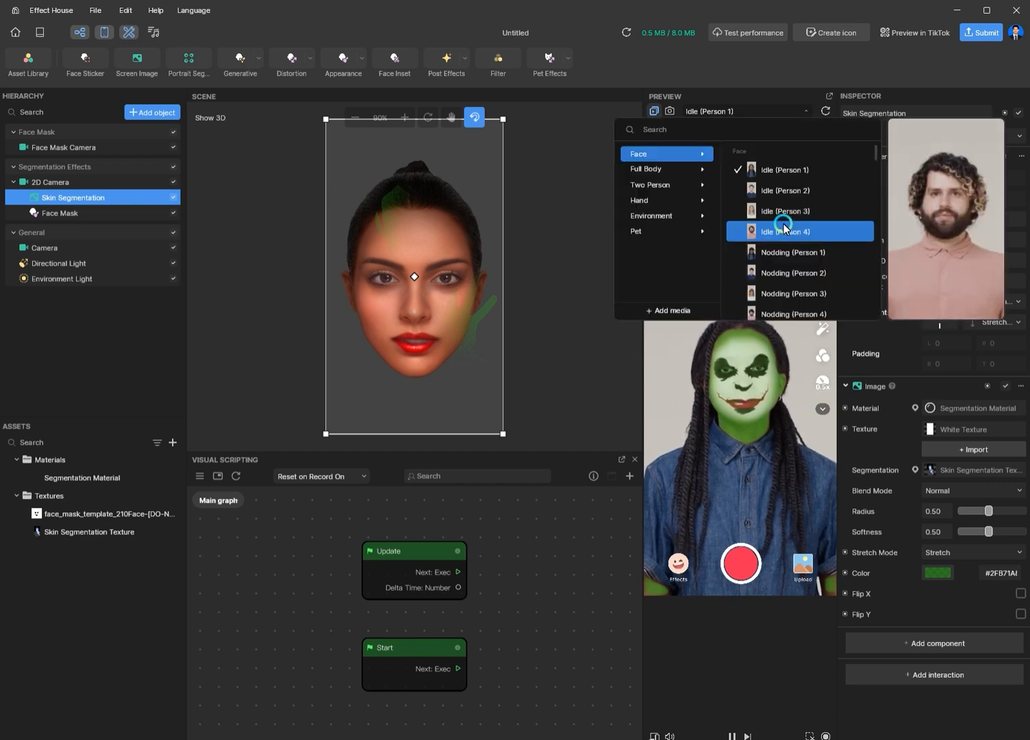
pyautogui.click(776, 192)
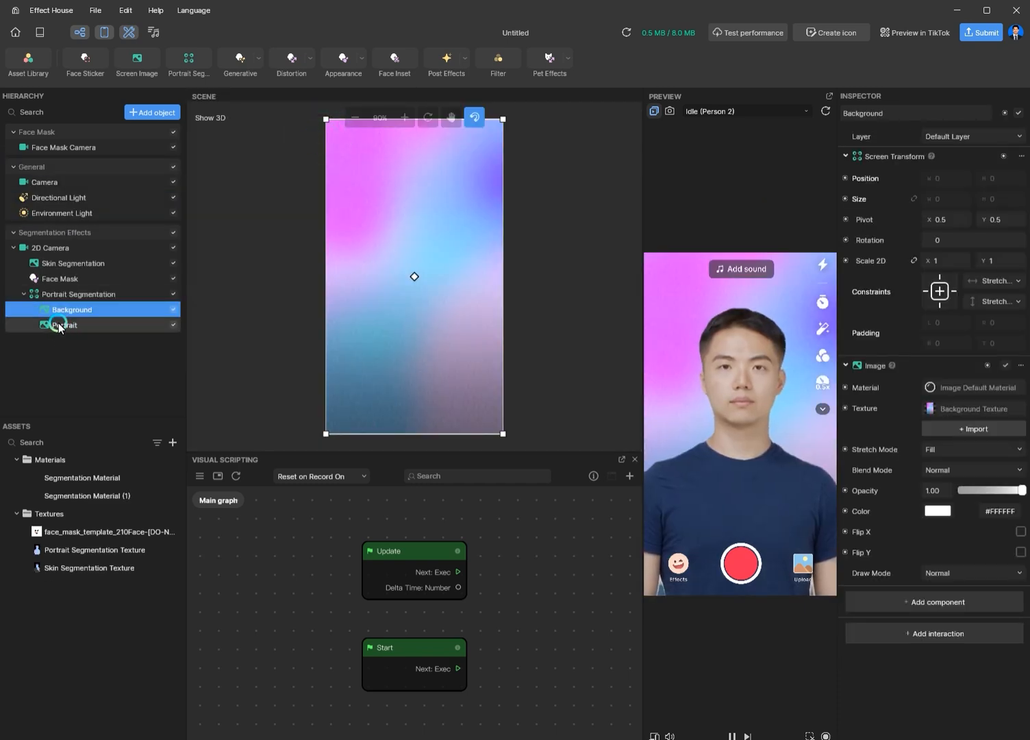
# Move Portrait Segmentation to the top of the 2D Camera's children, above Skin Segmentation and Face Mask.
pyautogui.click(46, 264)
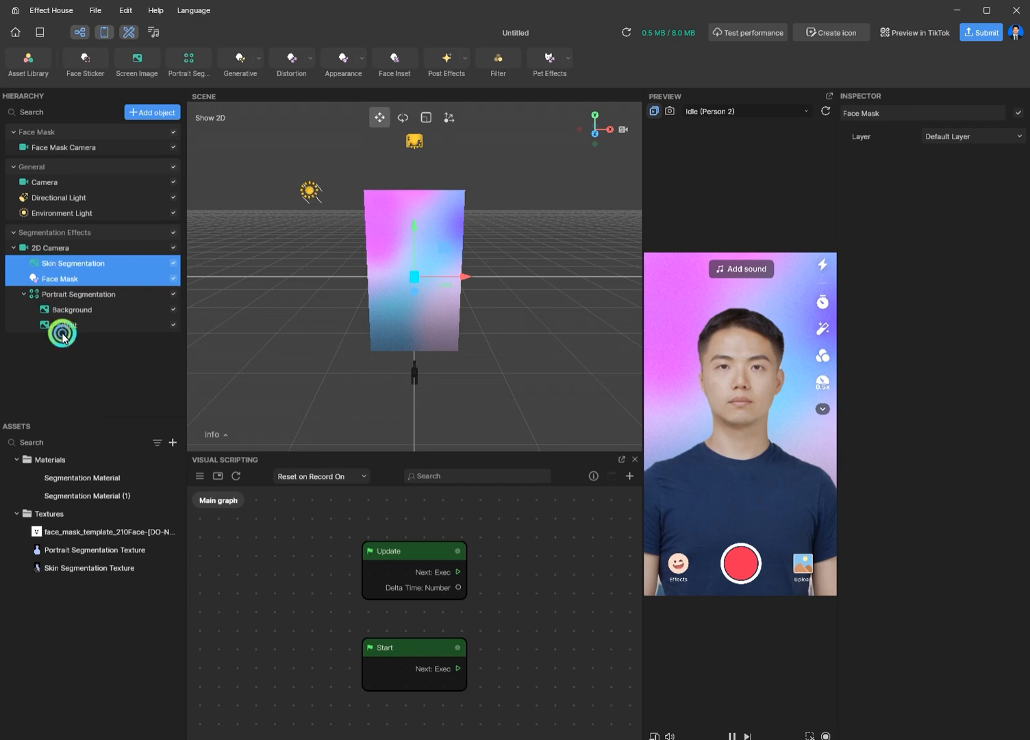
pyautogui.click(24, 294)
pyautogui.moveTo(41, 294); pyautogui.dragTo(32, 258)
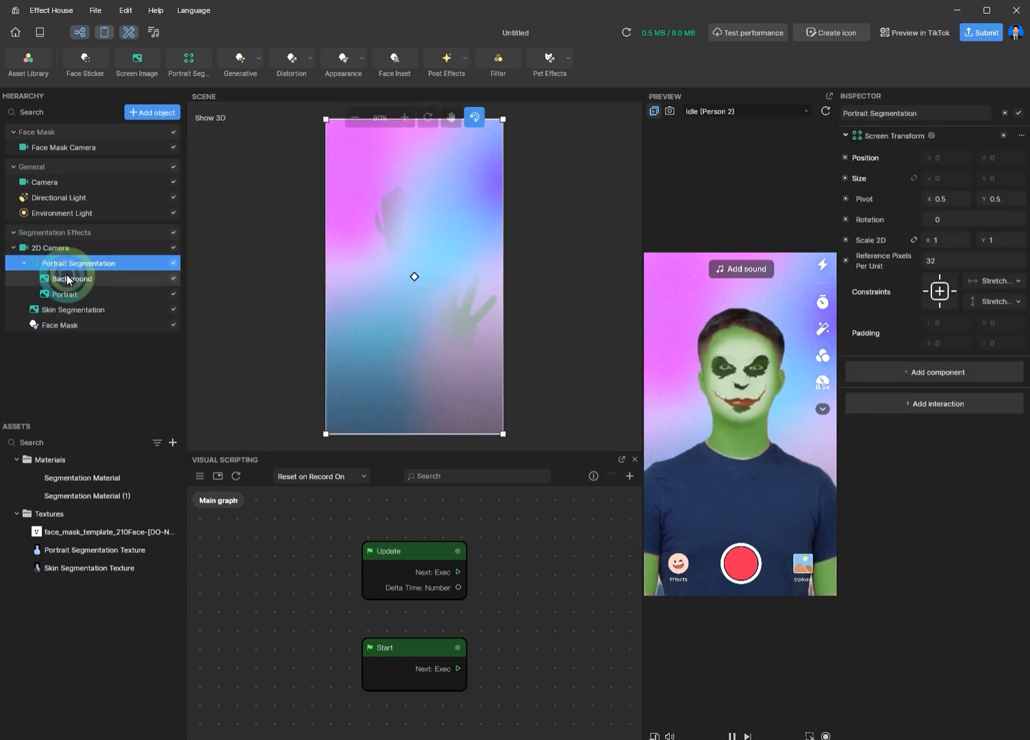
# Import the pngwing.com (4) image from Downloads and assign it as the Portrait Segmentation Background's texture.
pyautogui.click(70, 278)
pyautogui.click(322, 706)
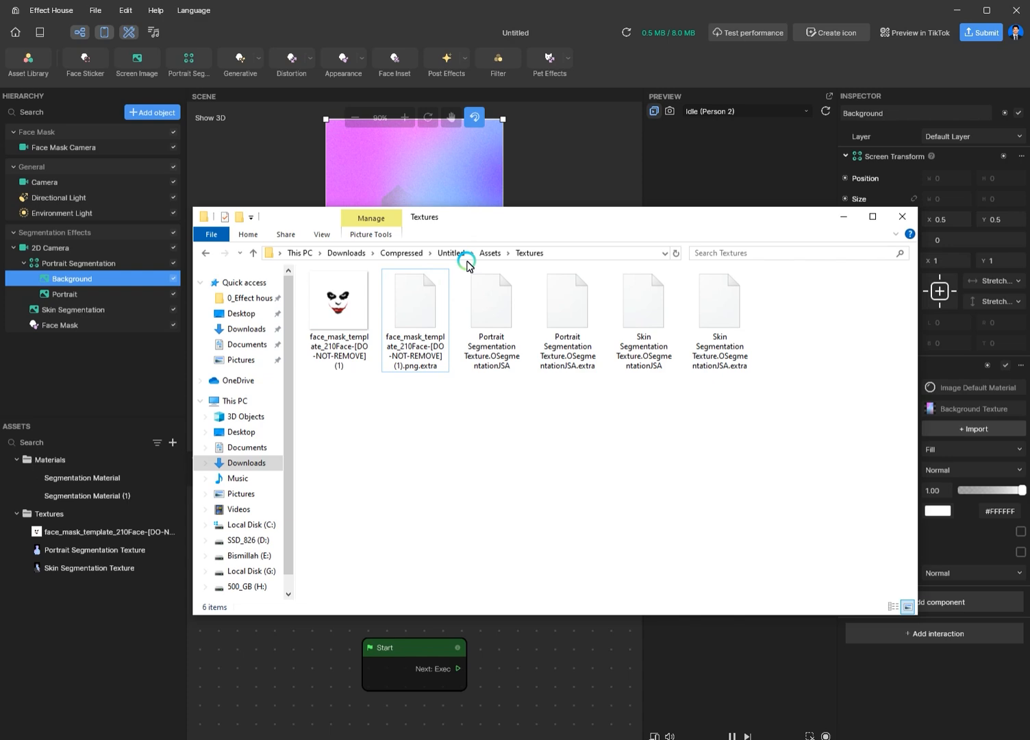
pyautogui.click(346, 252)
pyautogui.moveTo(413, 323); pyautogui.dragTo(93, 625)
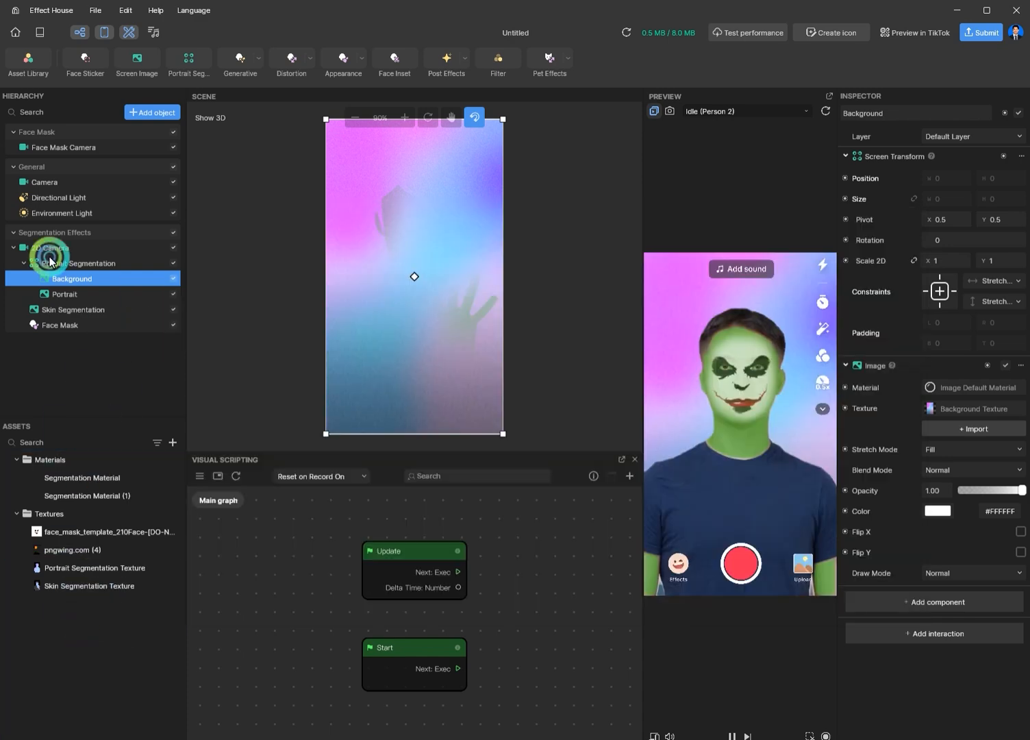
pyautogui.click(977, 408)
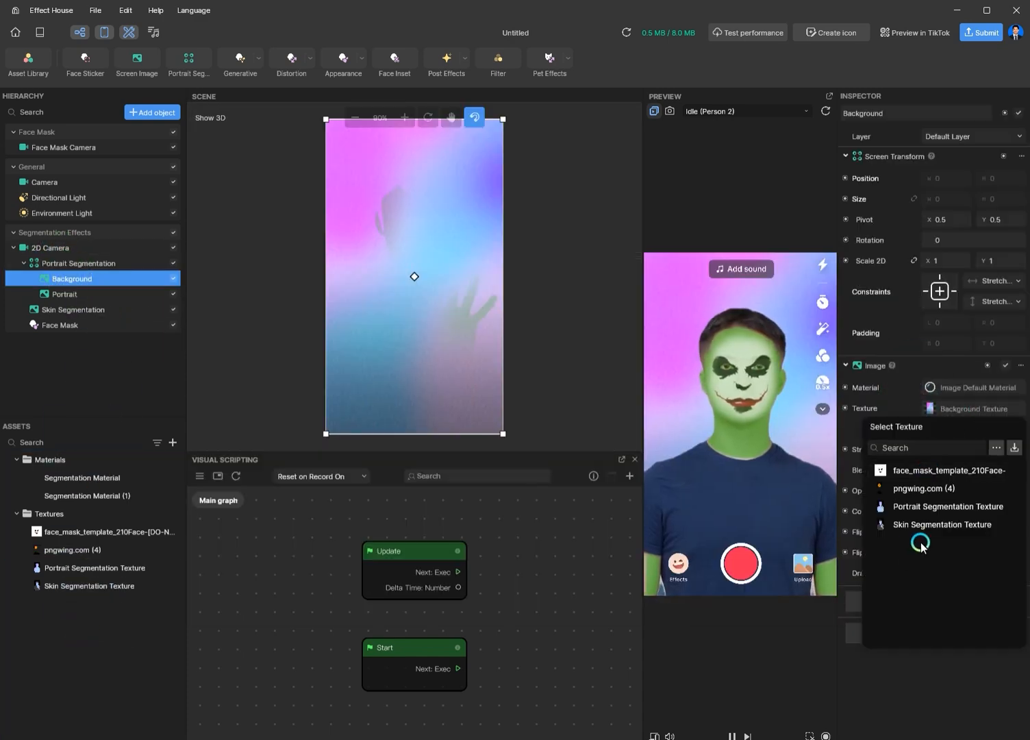
pyautogui.click(927, 489)
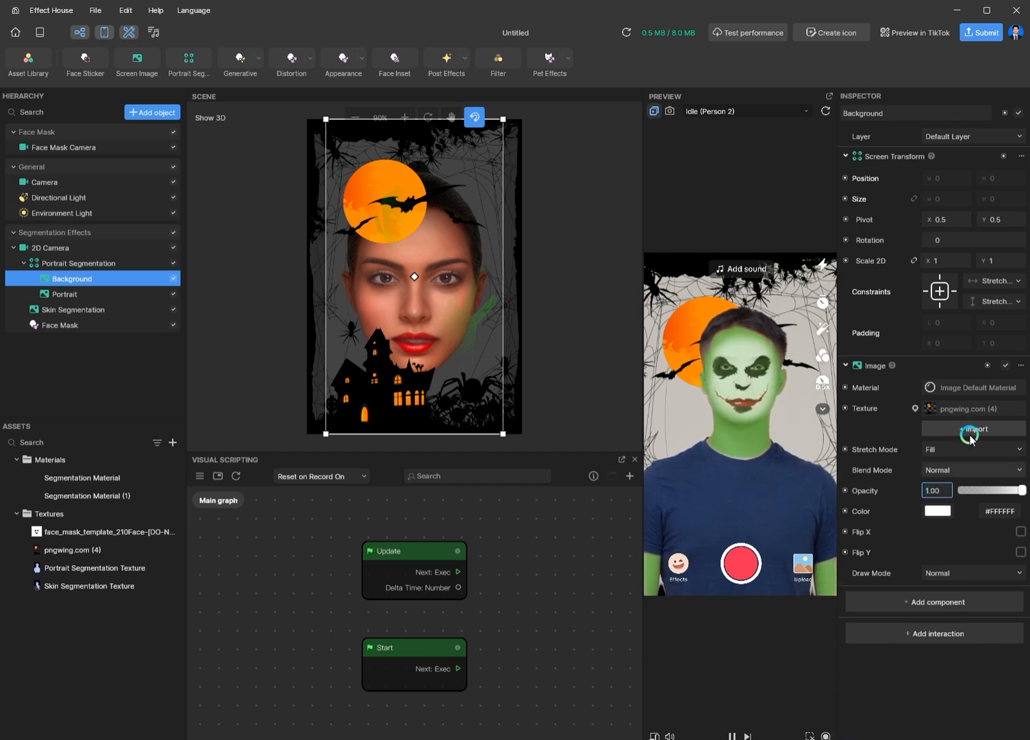
# Try the Fit stretch mode on the Background image, and set it to Stretch.
pyautogui.click(983, 449)
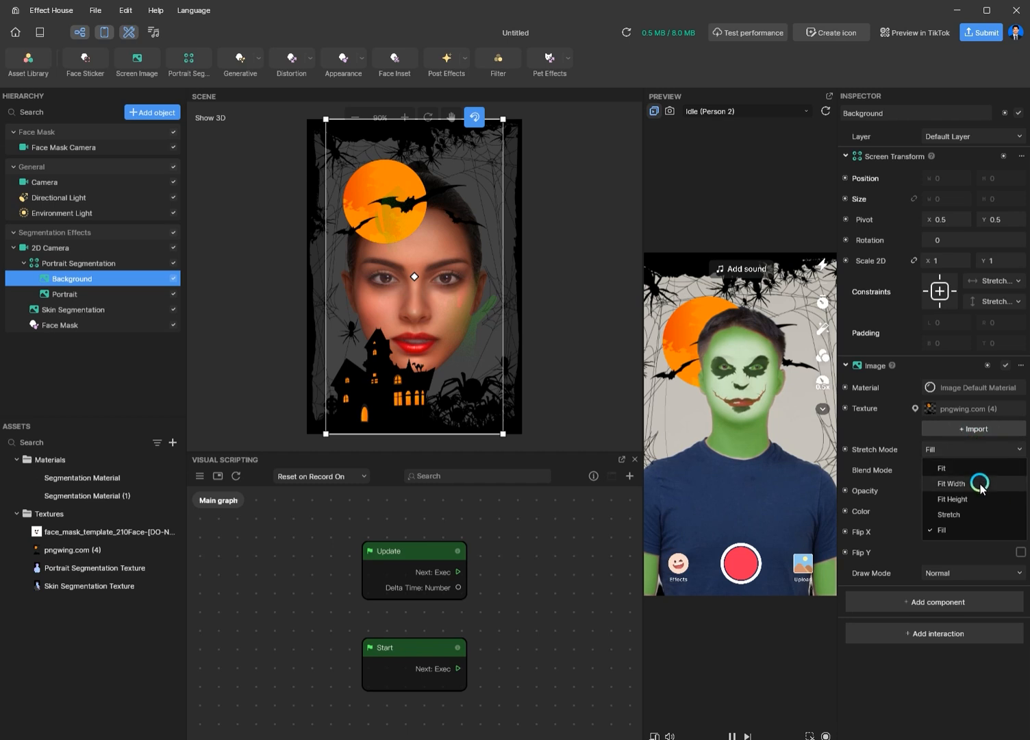
pyautogui.click(952, 467)
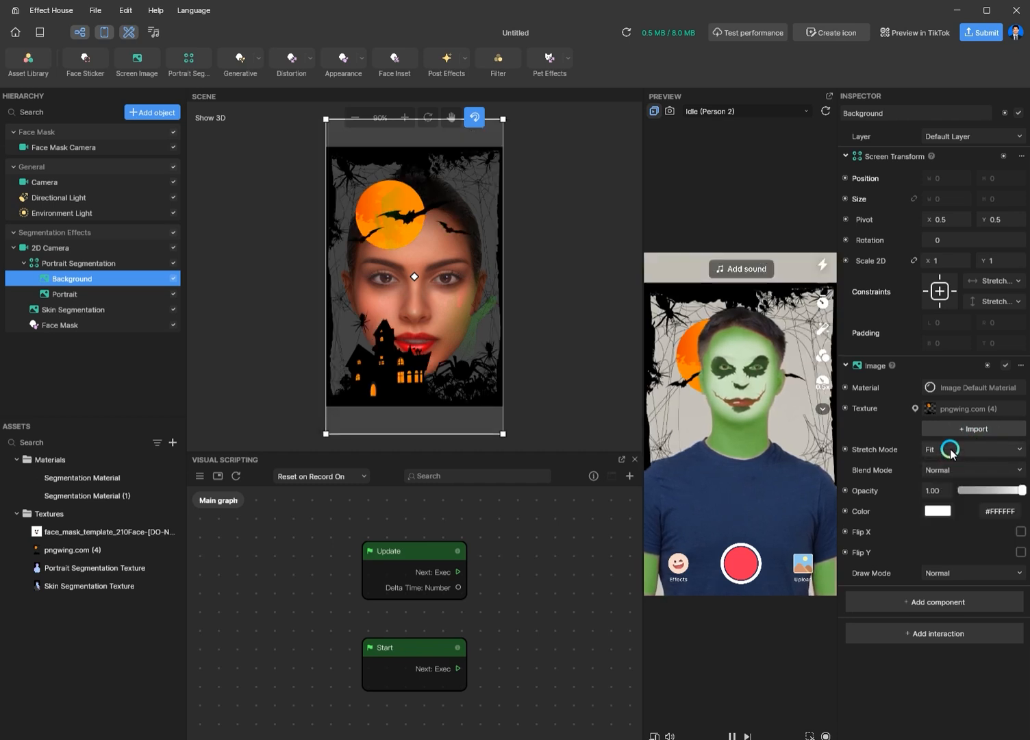
pyautogui.click(951, 451)
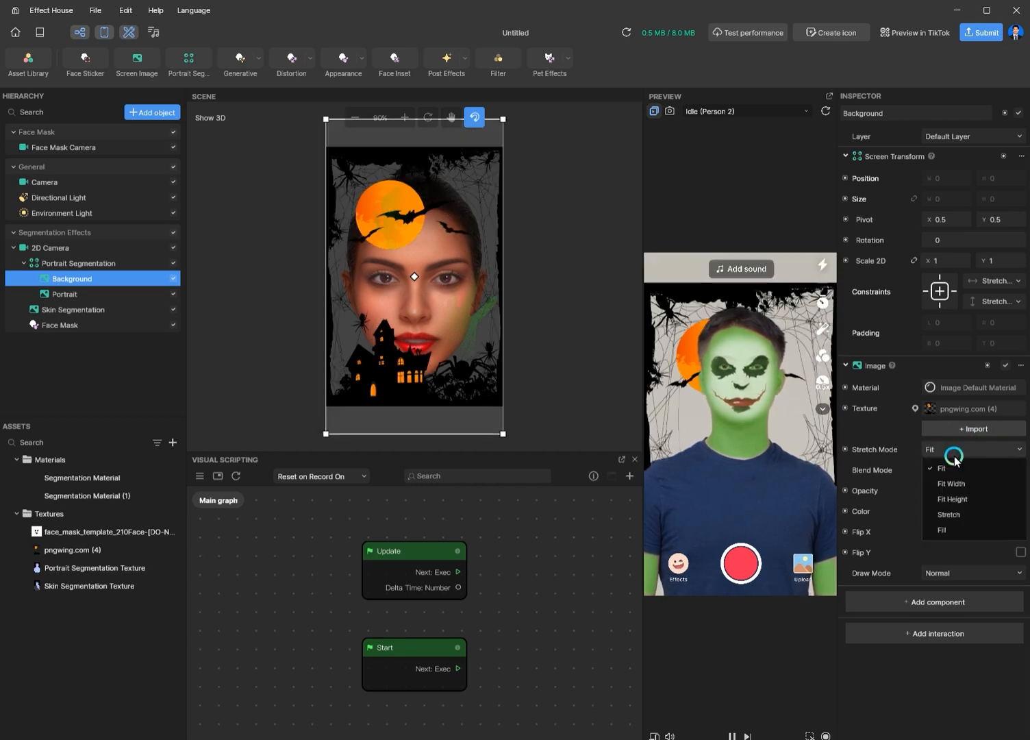
pyautogui.click(977, 516)
# Import the Dark_Carved_Pumpkin_PNG_Clip_Art image from Downloads into the project assets and minimise the file window.
pyautogui.hotkey('alt', 'Tab')
pyautogui.click(640, 449)
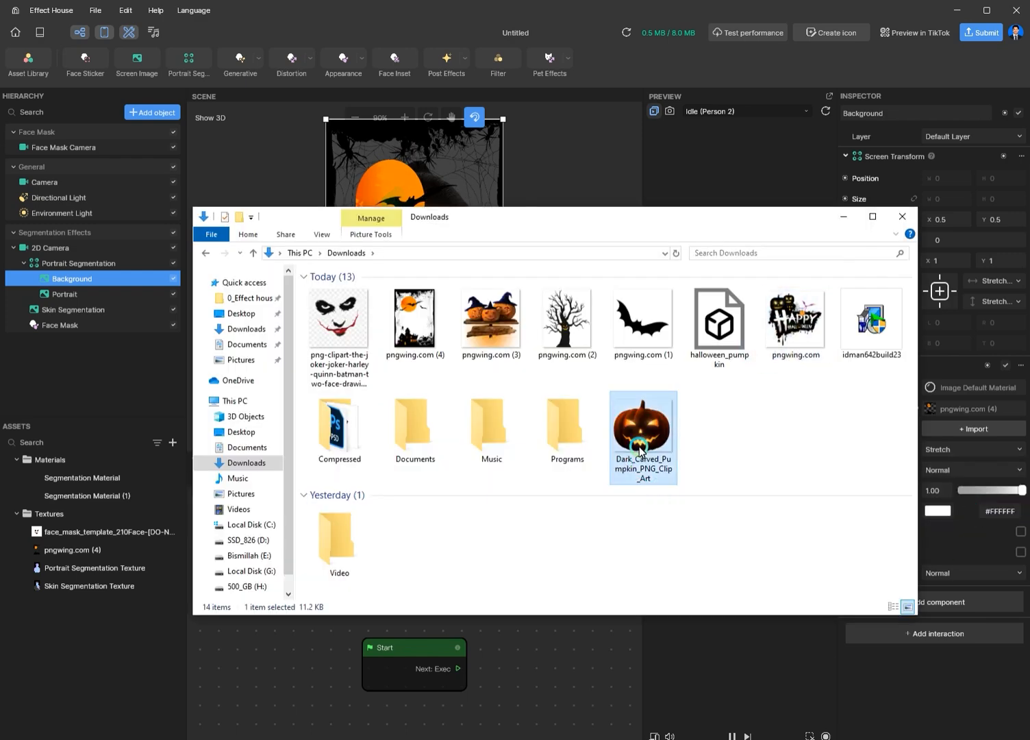
pyautogui.moveTo(639, 448); pyautogui.dragTo(109, 644)
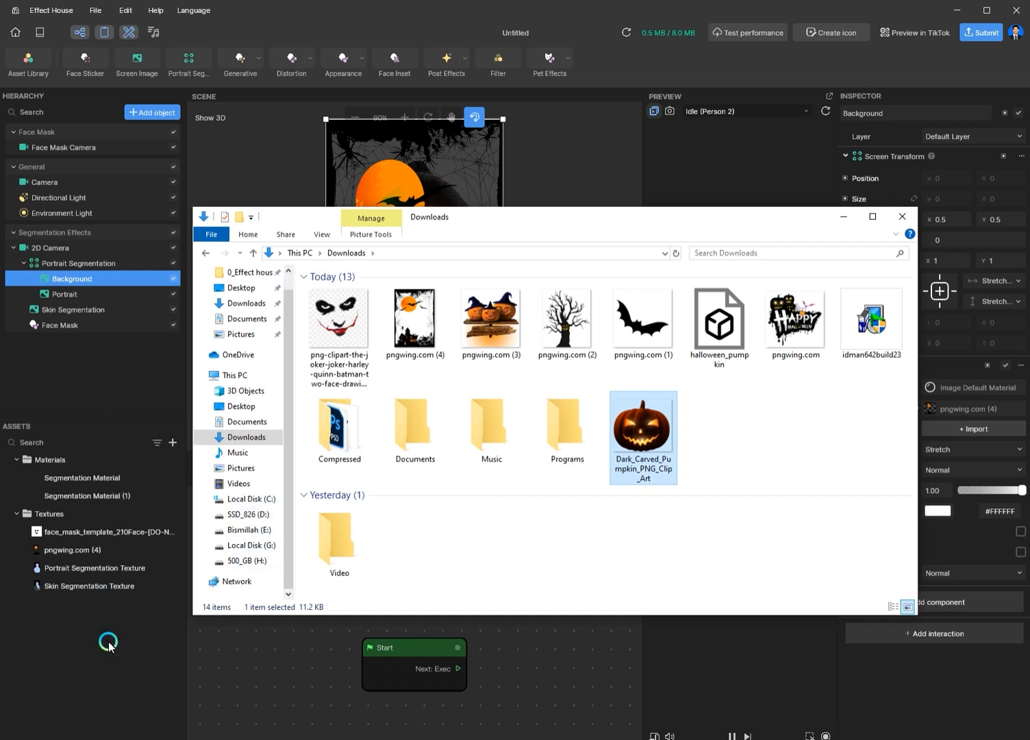
pyautogui.click(843, 215)
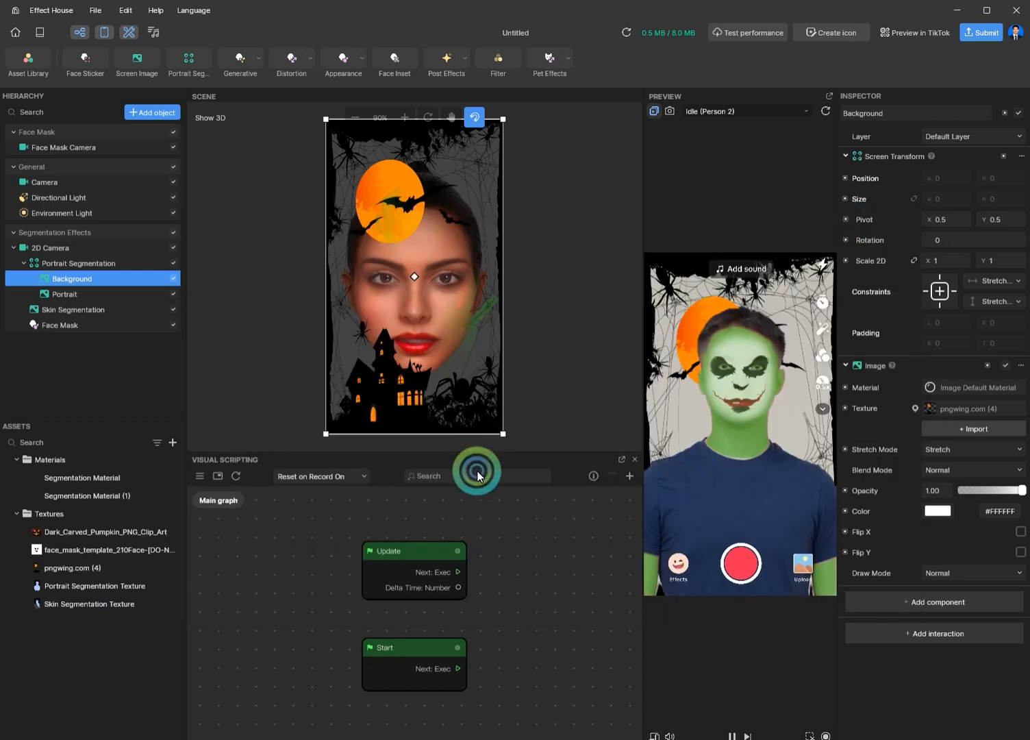
# Add a Basic Particles object from the Visual Effects category to the scene.
pyautogui.click(157, 115)
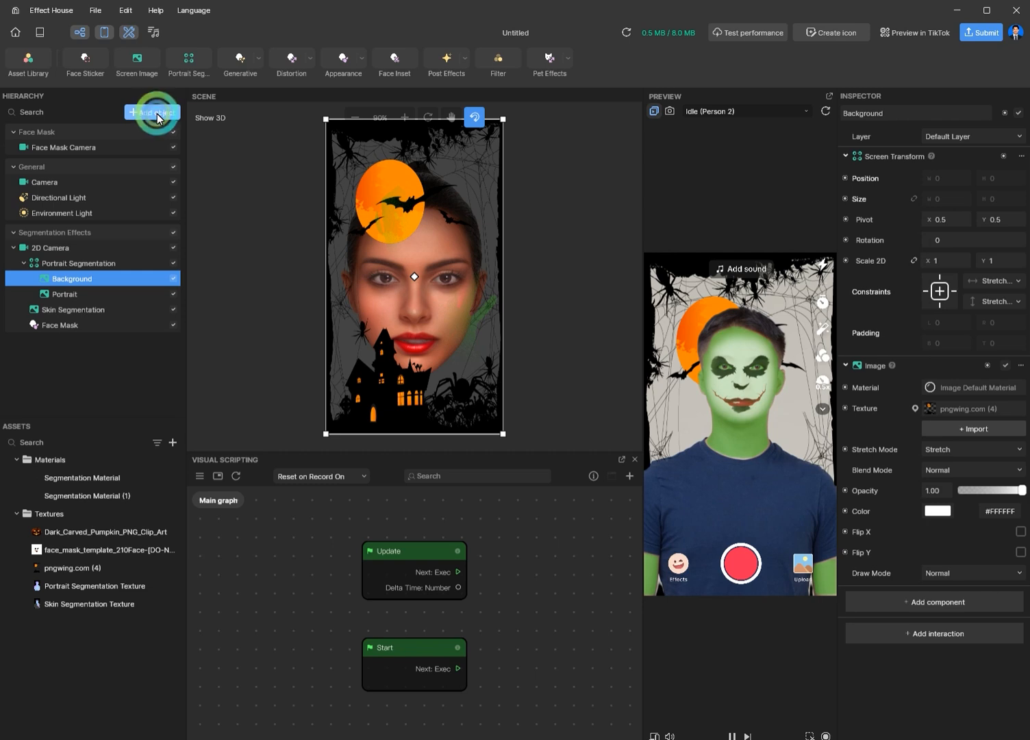
pyautogui.click(220, 348)
pyautogui.click(253, 270)
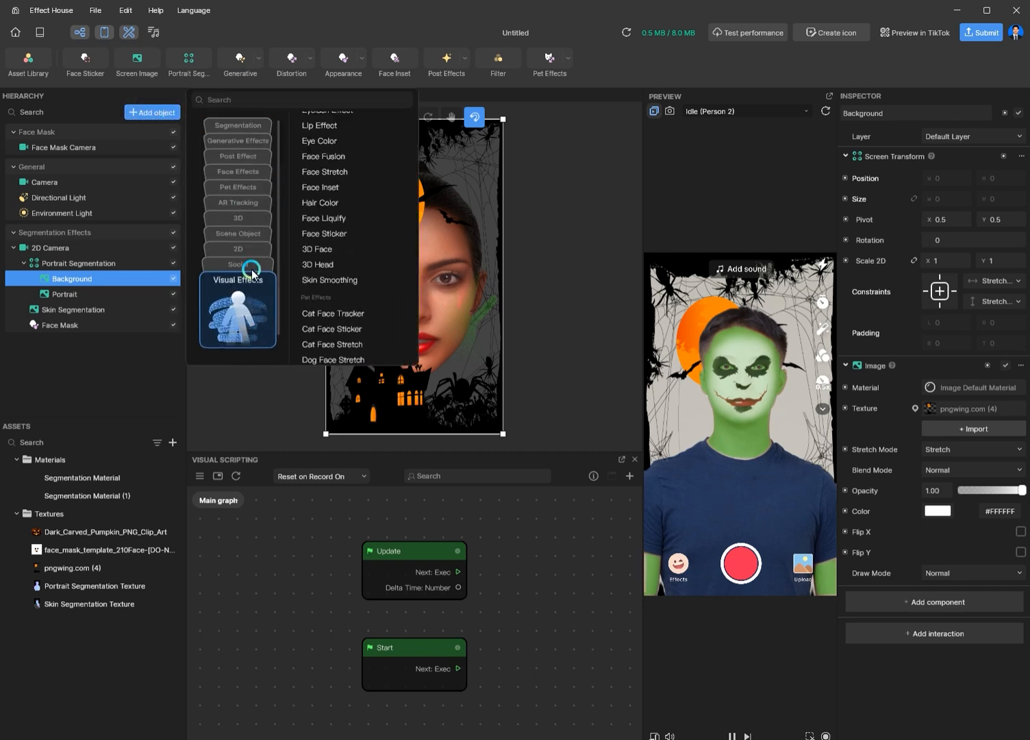
pyautogui.click(234, 355)
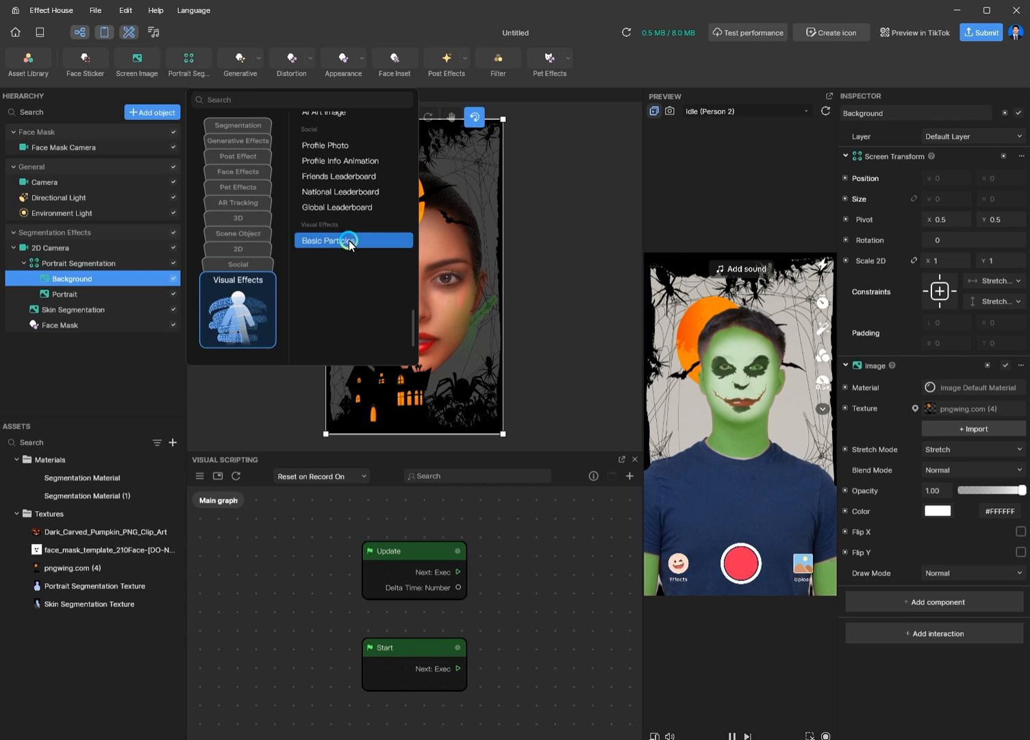
pyautogui.click(349, 240)
pyautogui.click(464, 267)
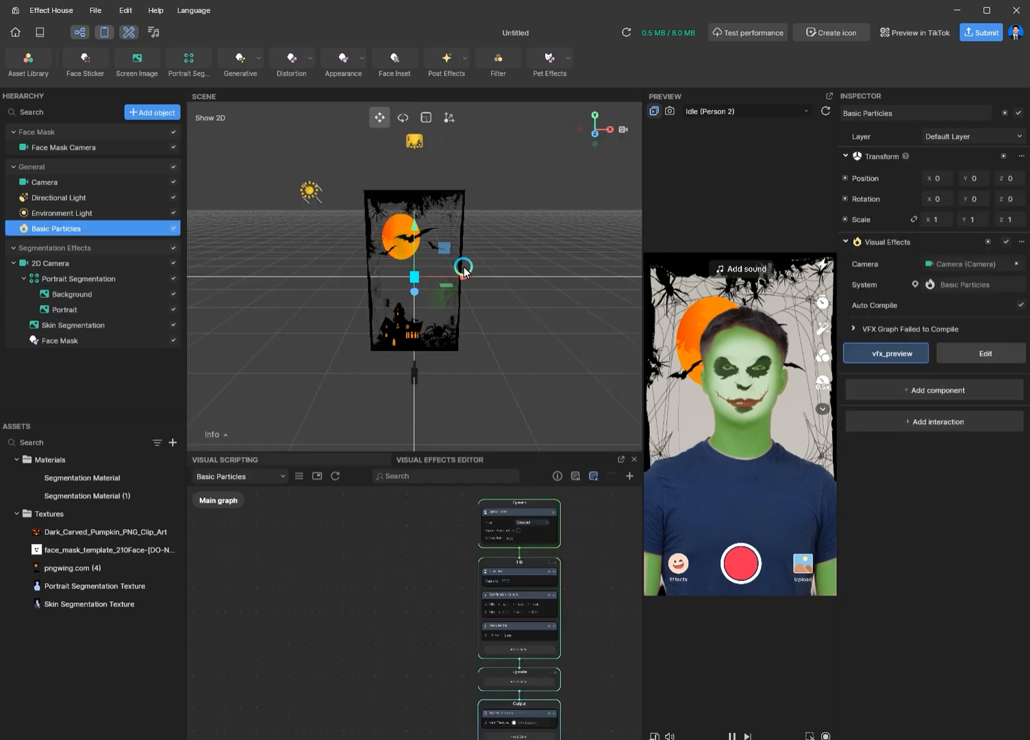
# Add a second General render group with its own camera to the hierarchy.
pyautogui.rightClick(38, 295)
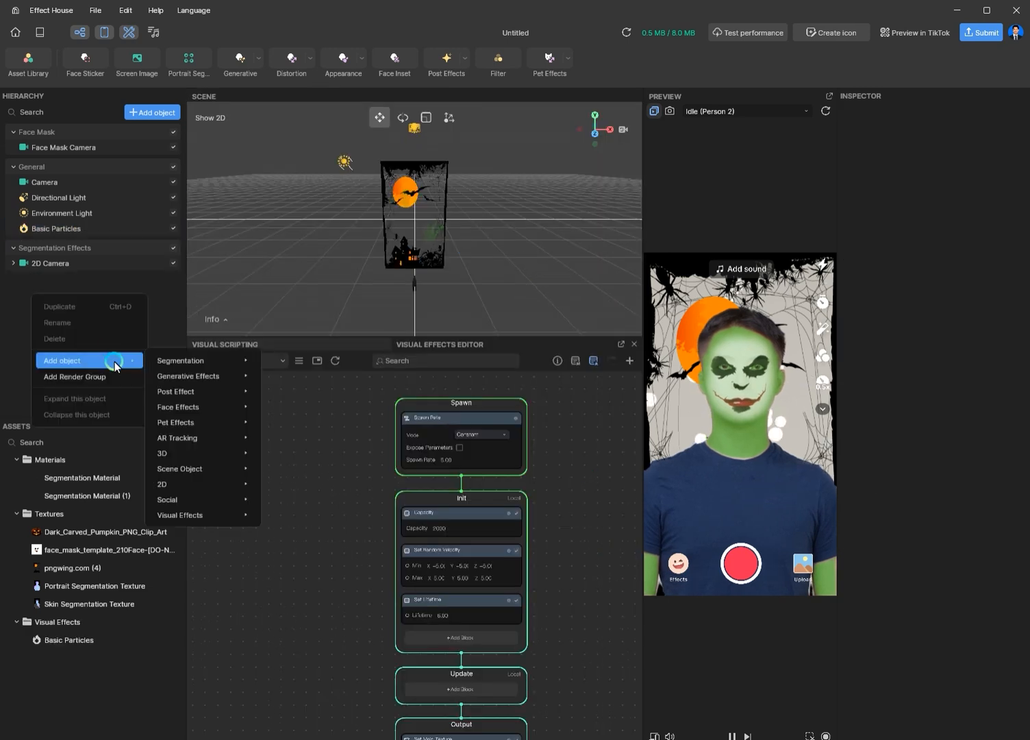
pyautogui.click(116, 375)
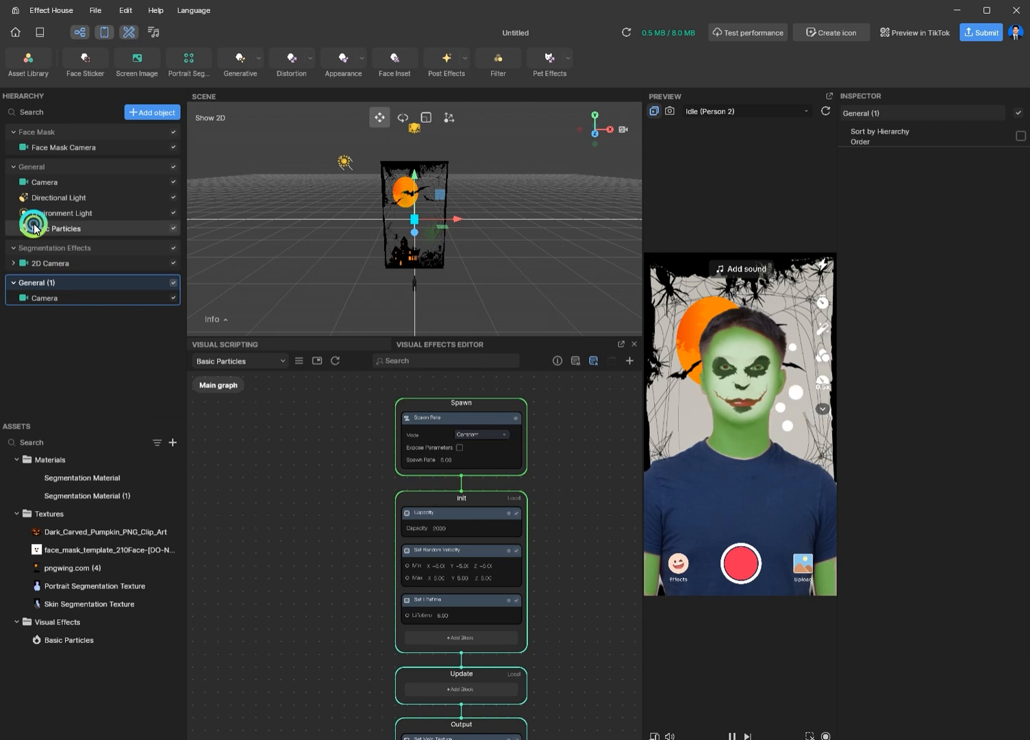
# Nest the Basic Particles object under the camera of the General (1) group and enlarge the visual effects graph area.
pyautogui.click(31, 228)
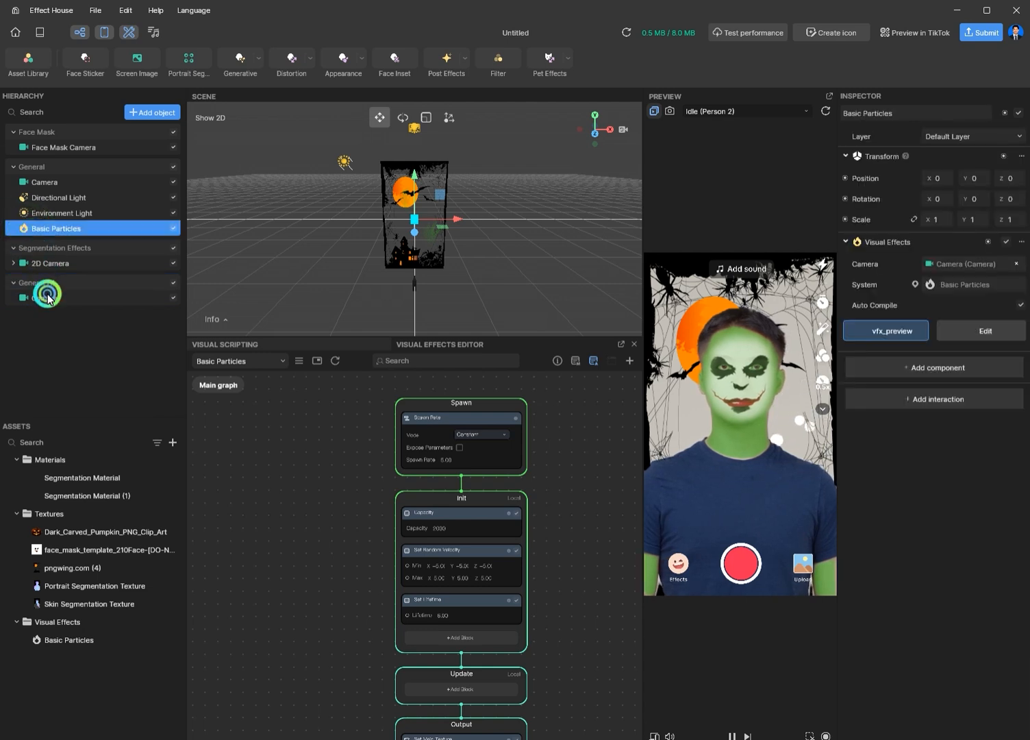
pyautogui.moveTo(53, 301); pyautogui.dragTo(51, 300)
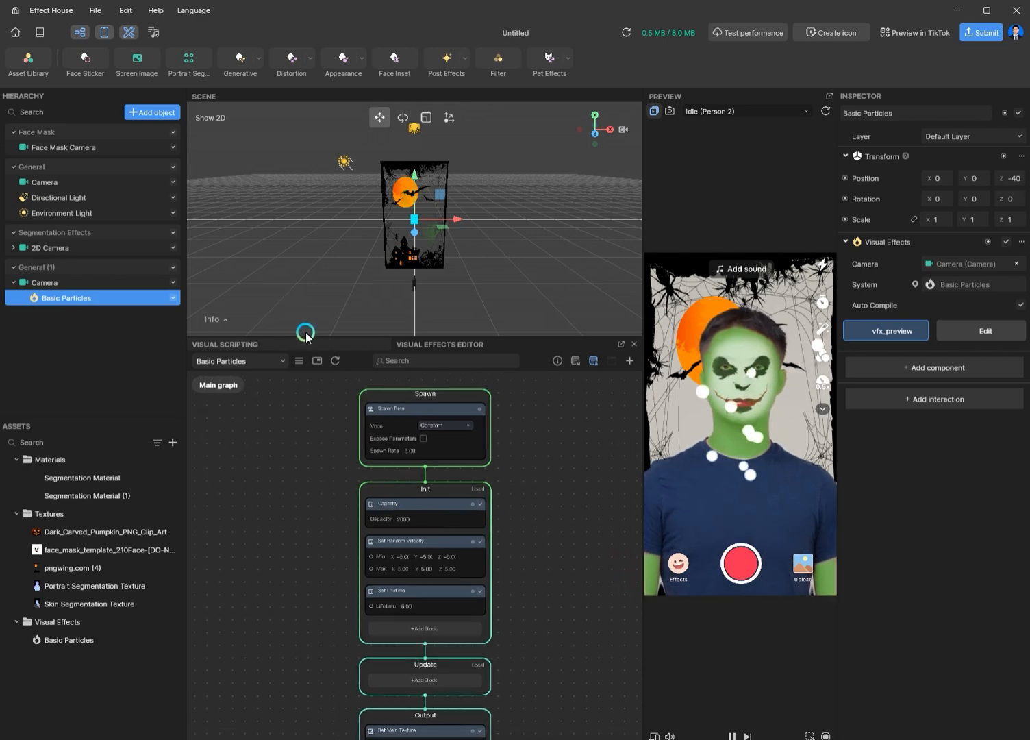
pyautogui.moveTo(306, 334); pyautogui.dragTo(305, 274)
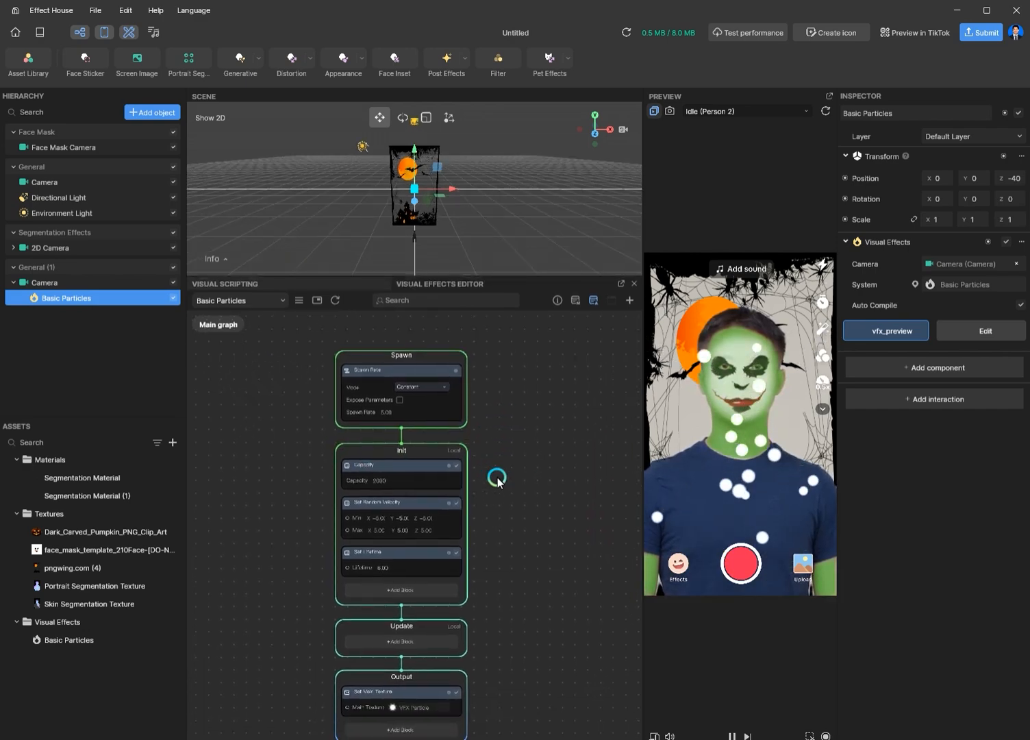
# Set the random velocity's Y range in the Init node to Min -3 and Max -7.
pyautogui.scroll(5, 498, 481)
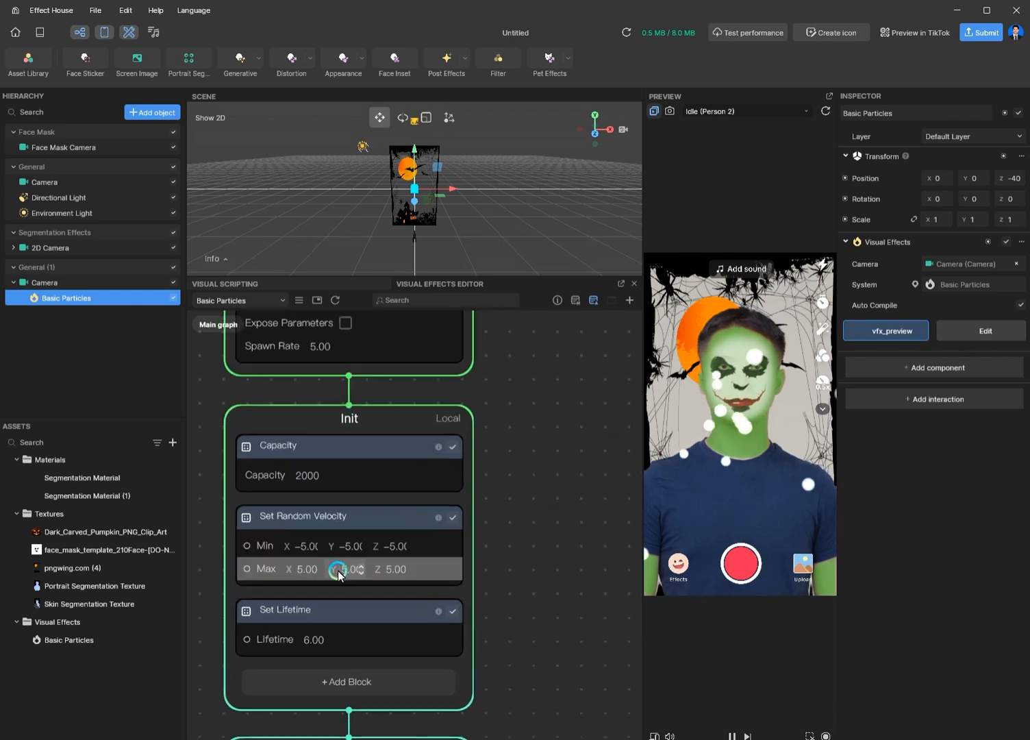
pyautogui.doubleClick(340, 573)
pyautogui.write('-')
pyautogui.click(440, 514)
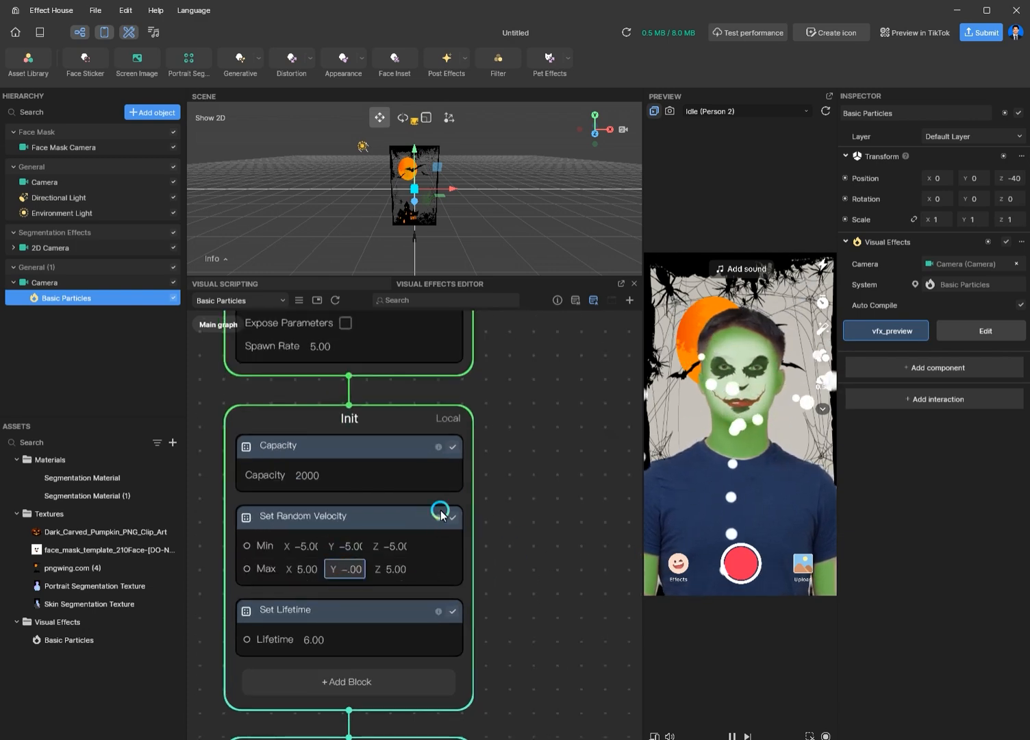
pyautogui.write('7')
pyautogui.doubleClick(347, 545)
pyautogui.write('3')
# Set the random velocity to Min X -2, Max X 2, Min Z -25 and Max Z 25.
pyautogui.click(308, 546)
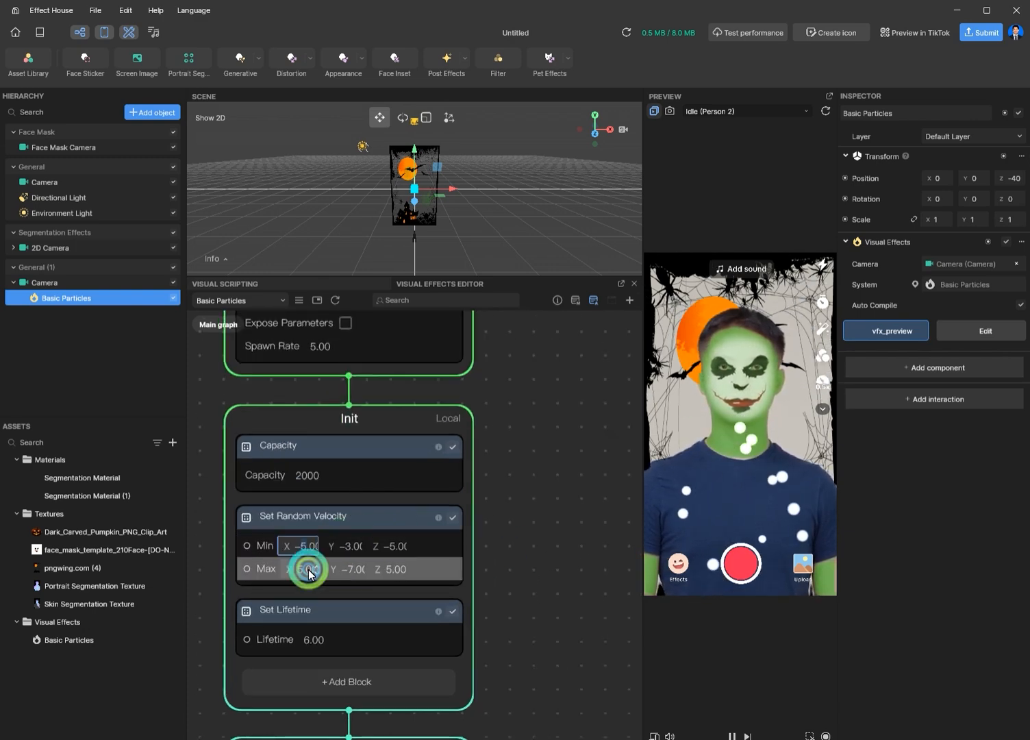
pyautogui.write('2')
pyautogui.doubleClick(307, 569)
pyautogui.write('2')
pyautogui.click(392, 546)
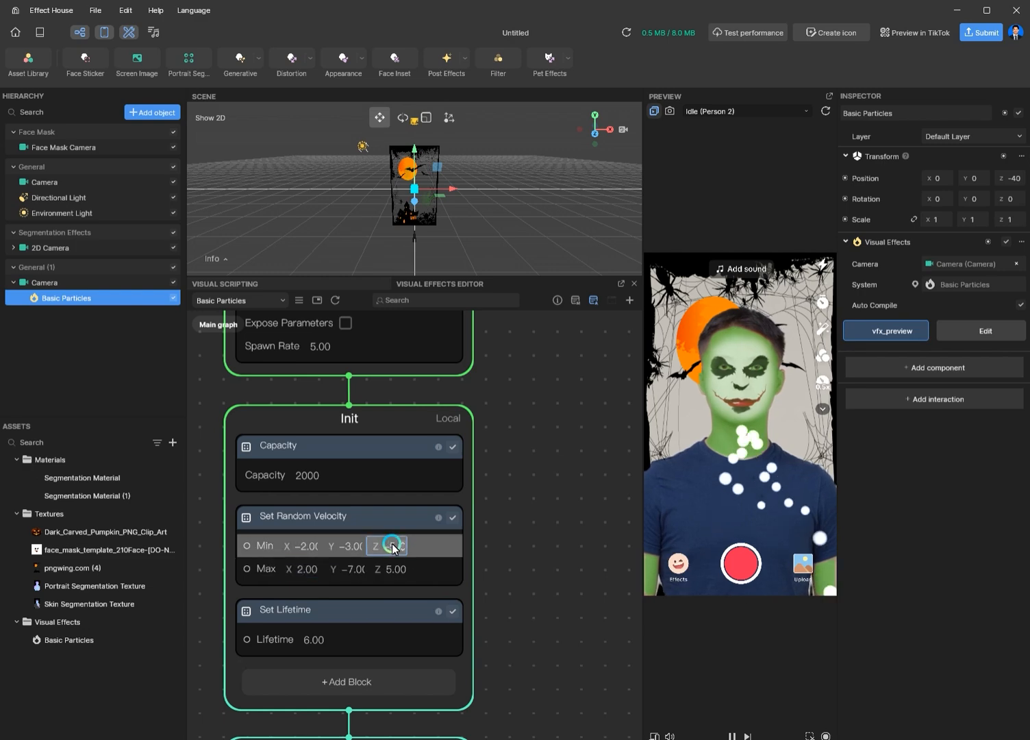
pyautogui.write('2')
pyautogui.click(387, 574)
pyautogui.write('2')
pyautogui.click(546, 565)
# Add a Position: Box block to the Init node of the particle graph.
pyautogui.moveTo(540, 592); pyautogui.dragTo(608, 475)
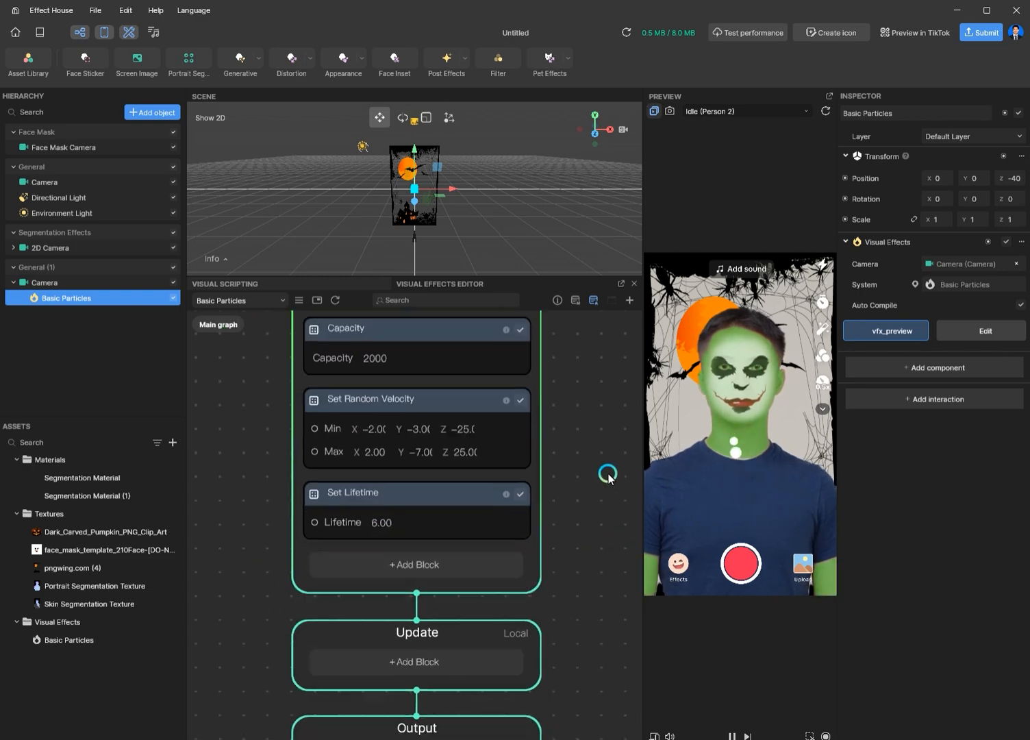
pyautogui.scroll(-3, 553, 478)
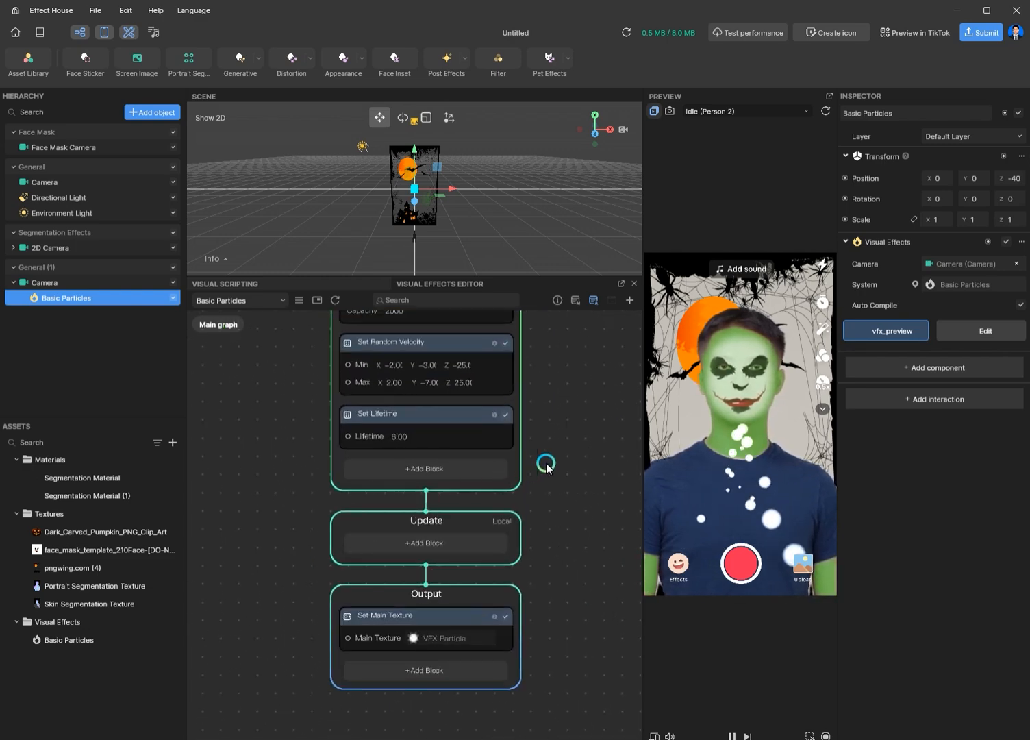
pyautogui.scroll(1, 546, 464)
pyautogui.click(409, 520)
pyautogui.write('box')
pyautogui.click(469, 573)
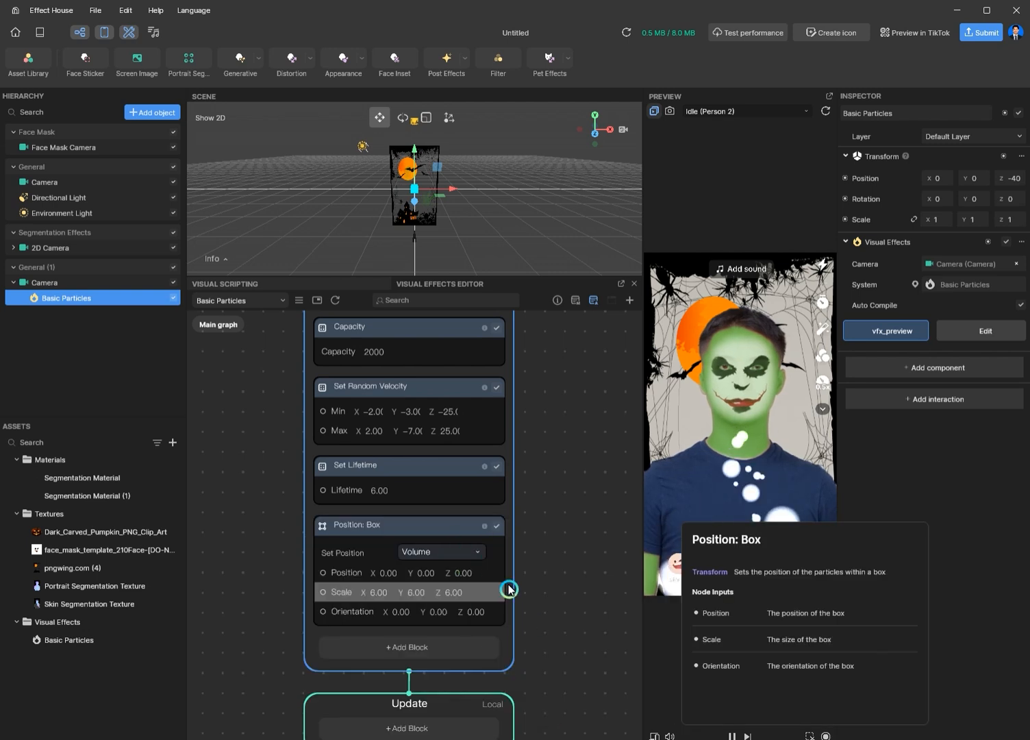
# Set the X scale of the Position: Box block to 23.
pyautogui.moveTo(550, 625); pyautogui.dragTo(515, 545)
pyautogui.scroll(2, 357, 526)
pyautogui.moveTo(332, 507); pyautogui.dragTo(399, 502)
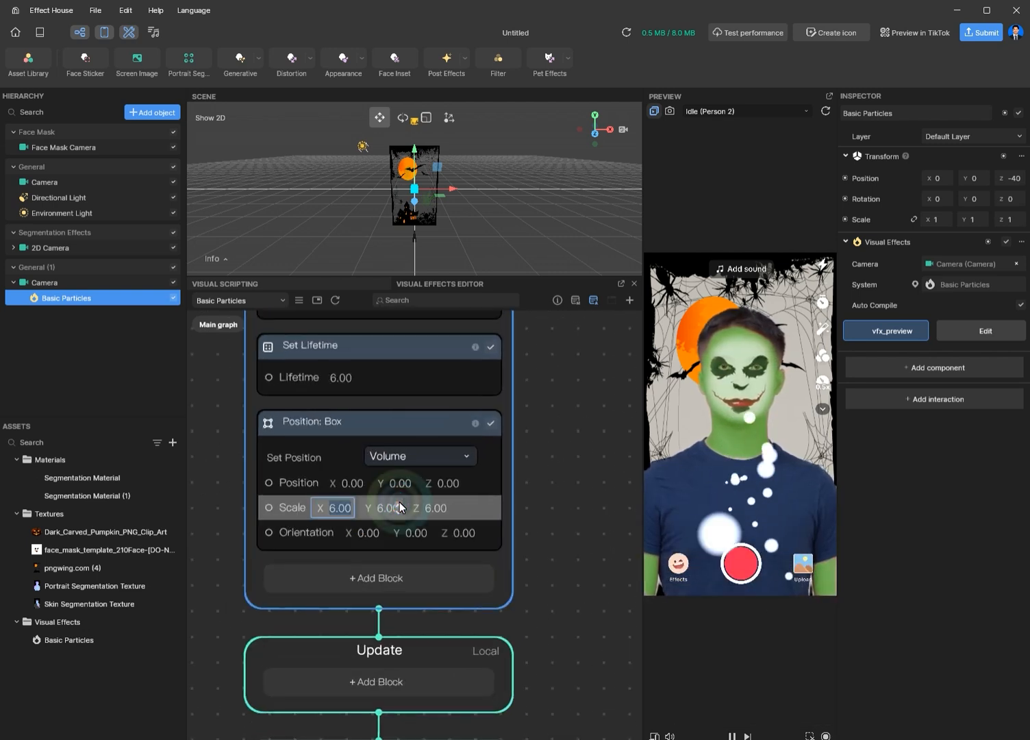
pyautogui.write('23')
pyautogui.press('Return')
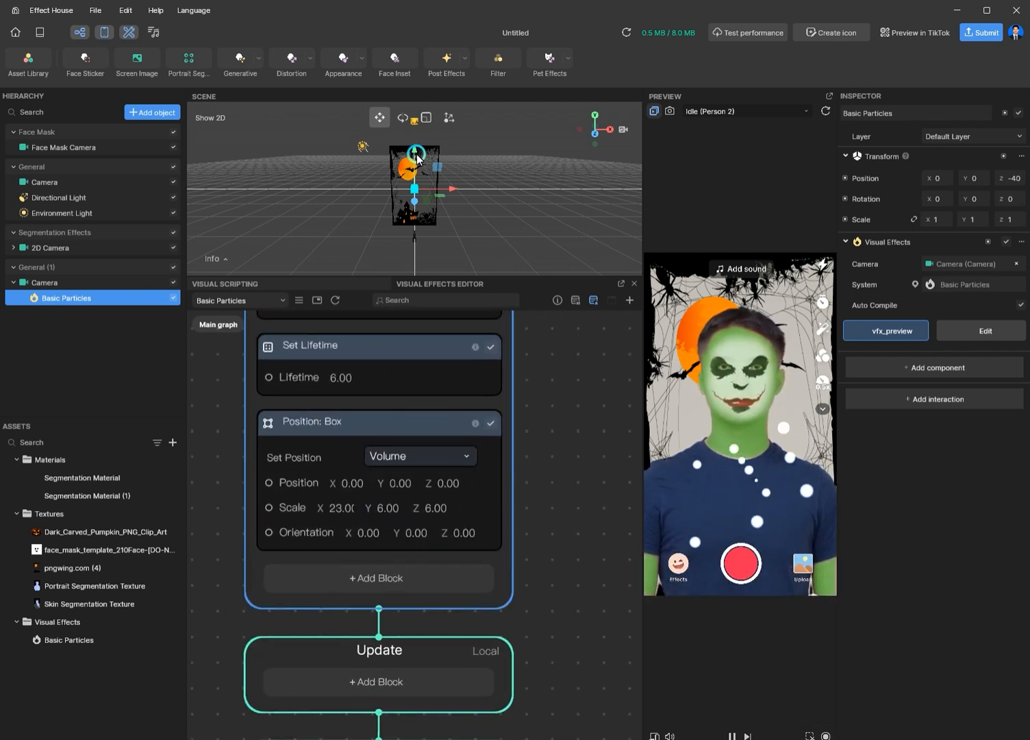
# Raise the Basic Particles object to a Y position of about 20 and set the box's scale to Y 2 and Z 15.
pyautogui.moveTo(418, 159); pyautogui.dragTo(418, 114)
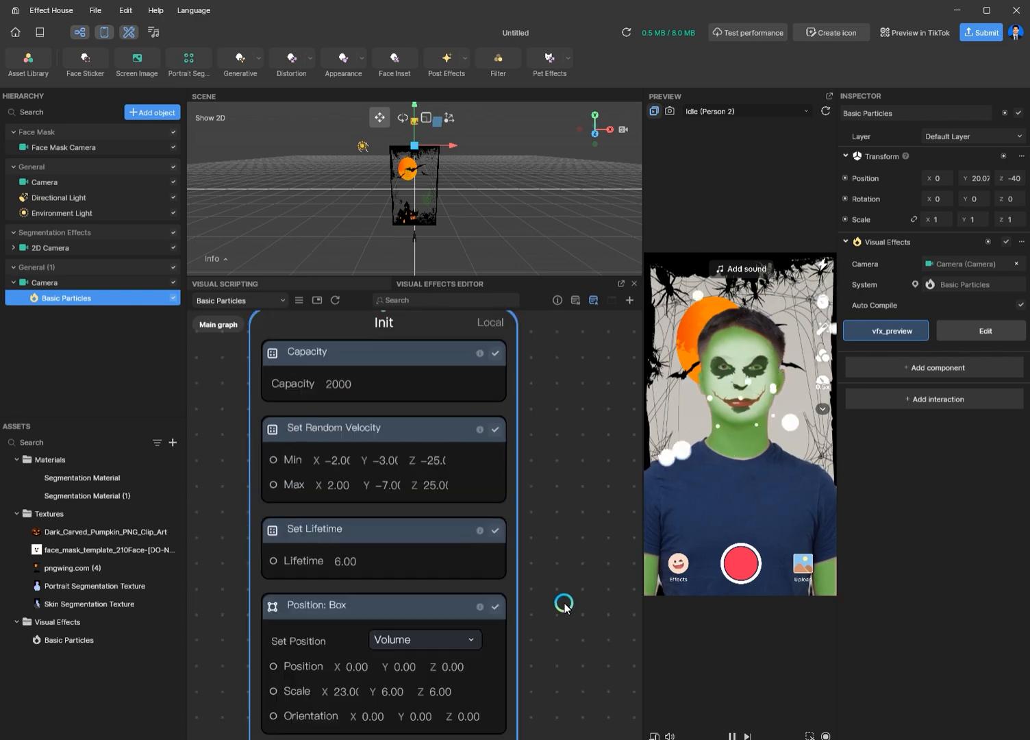
pyautogui.moveTo(565, 604); pyautogui.dragTo(567, 478)
pyautogui.moveTo(385, 565); pyautogui.dragTo(556, 494)
pyautogui.write('2')
pyautogui.press('Return')
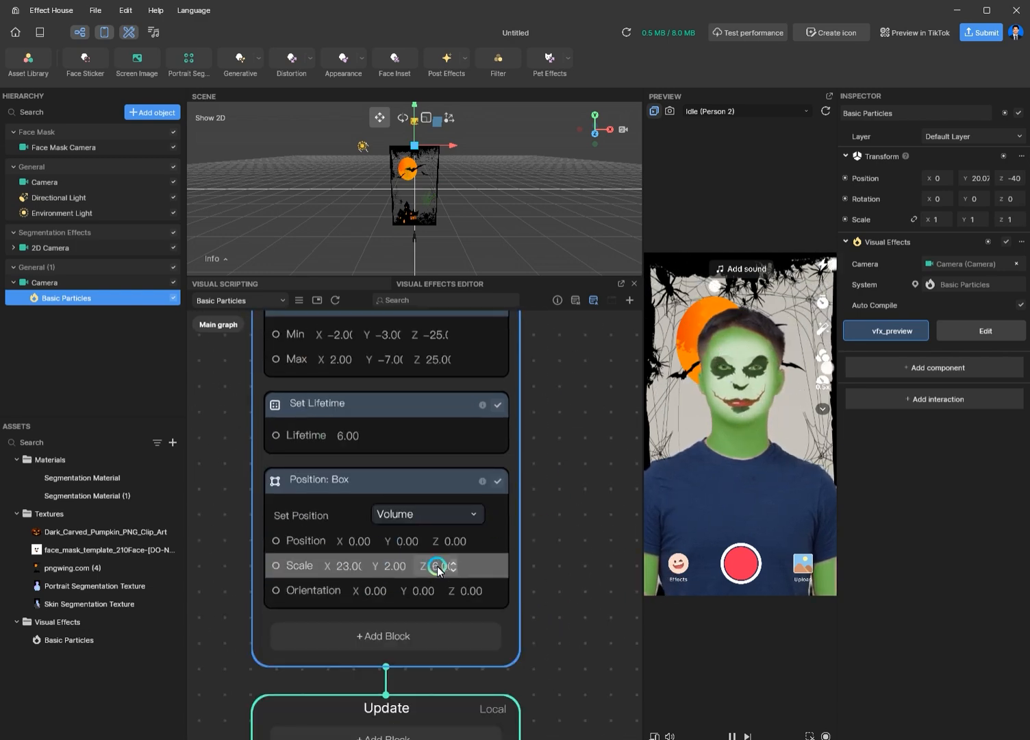
pyautogui.click(439, 567)
pyautogui.write('15')
pyautogui.press('Return')
# Assign the Dark_Carved_Pumpkin_PNG_Clip_Art texture as the Main Texture of the Output node.
pyautogui.scroll(5, 556, 501)
pyautogui.scroll(-2, 566, 581)
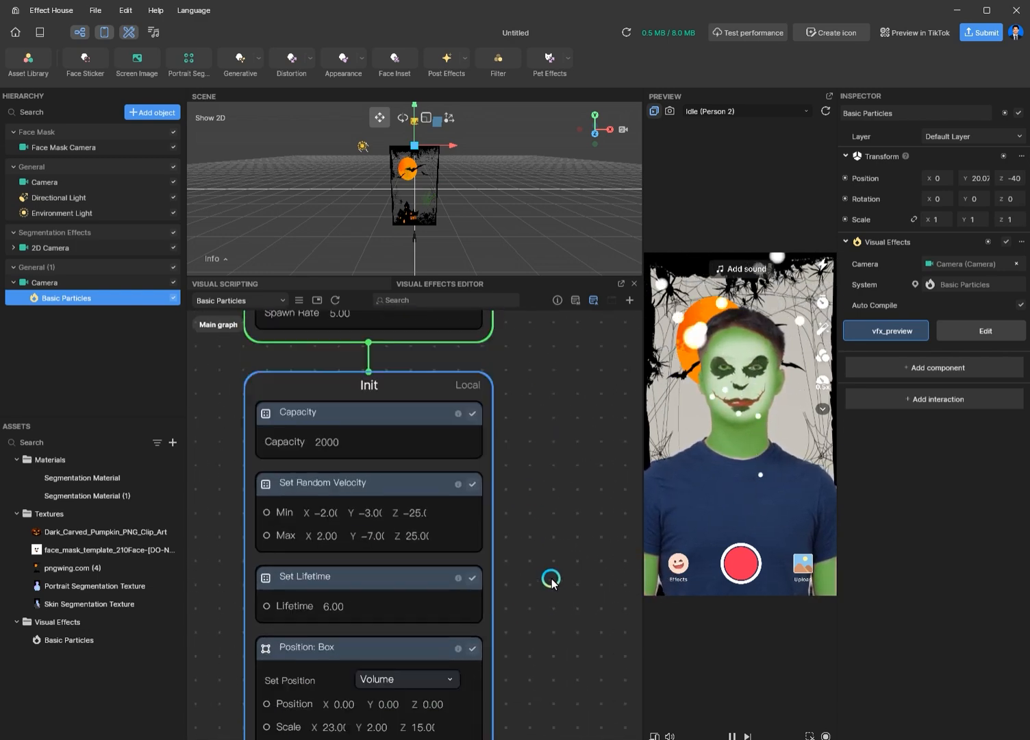
pyautogui.scroll(-5, 554, 448)
pyautogui.click(380, 535)
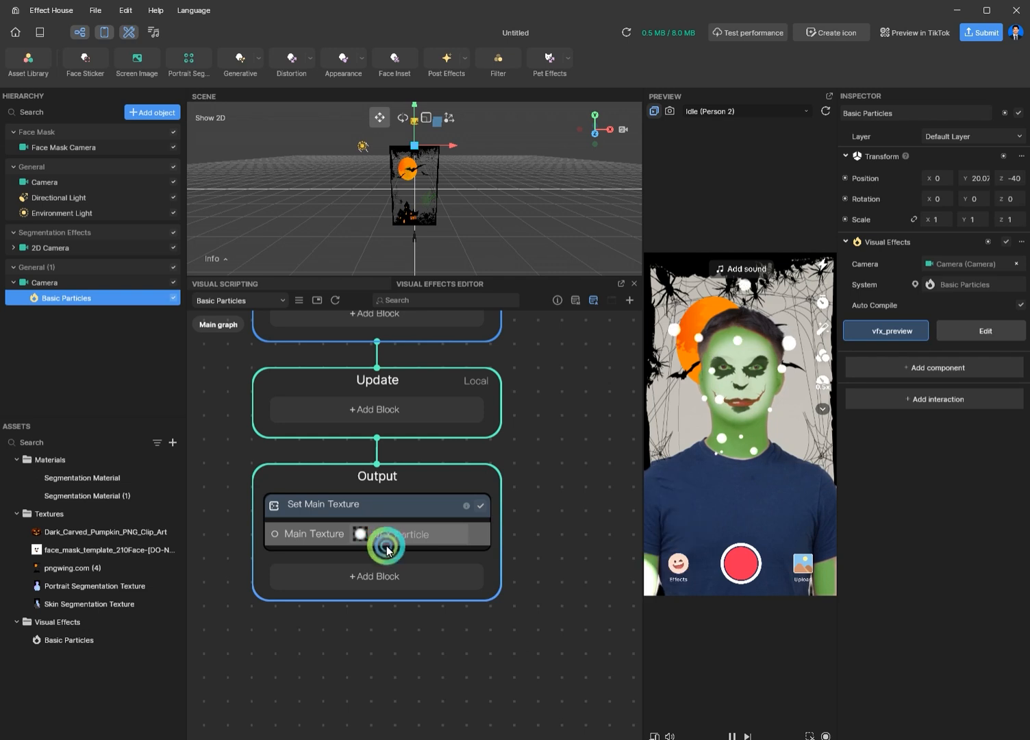
pyautogui.click(387, 346)
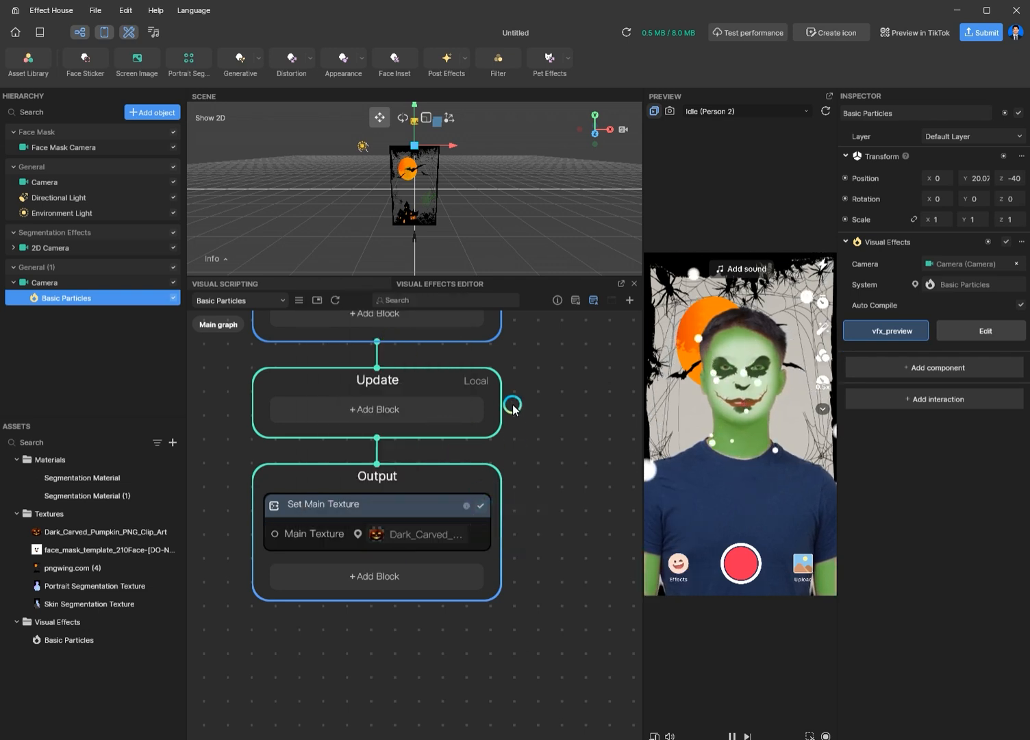
# Raise the Basic Particles object to a Y position of about 31 and set the box's Y scale to 1.
pyautogui.scroll(2, 522, 445)
pyautogui.scroll(2, 525, 494)
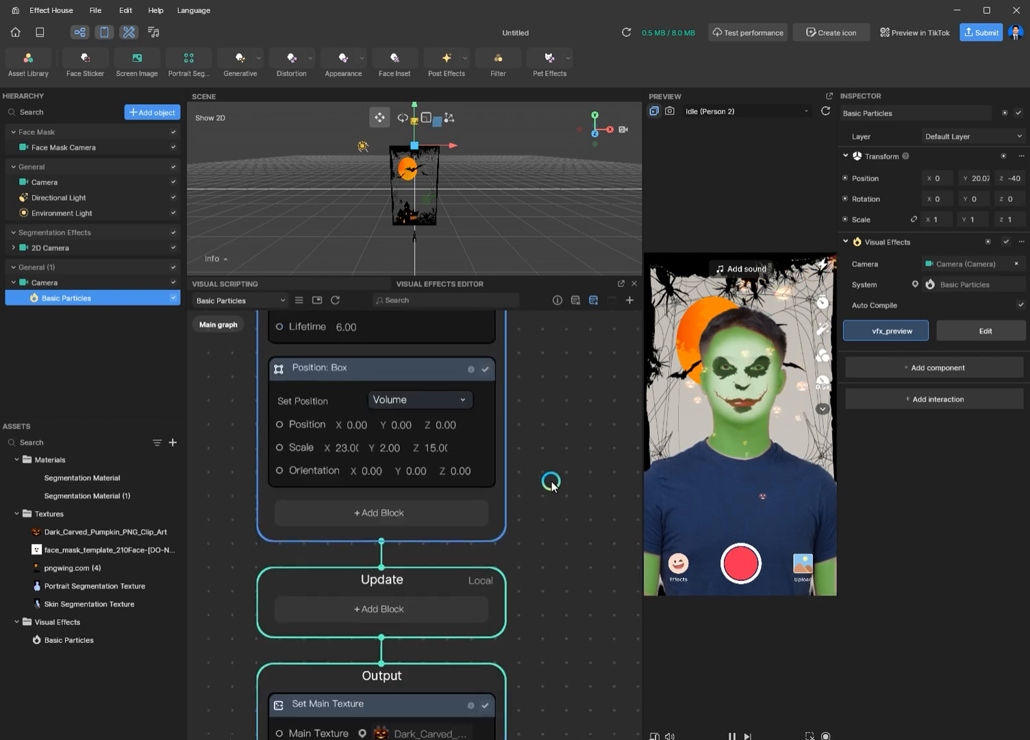
pyautogui.moveTo(414, 113); pyautogui.dragTo(415, 80)
pyautogui.doubleClick(382, 447)
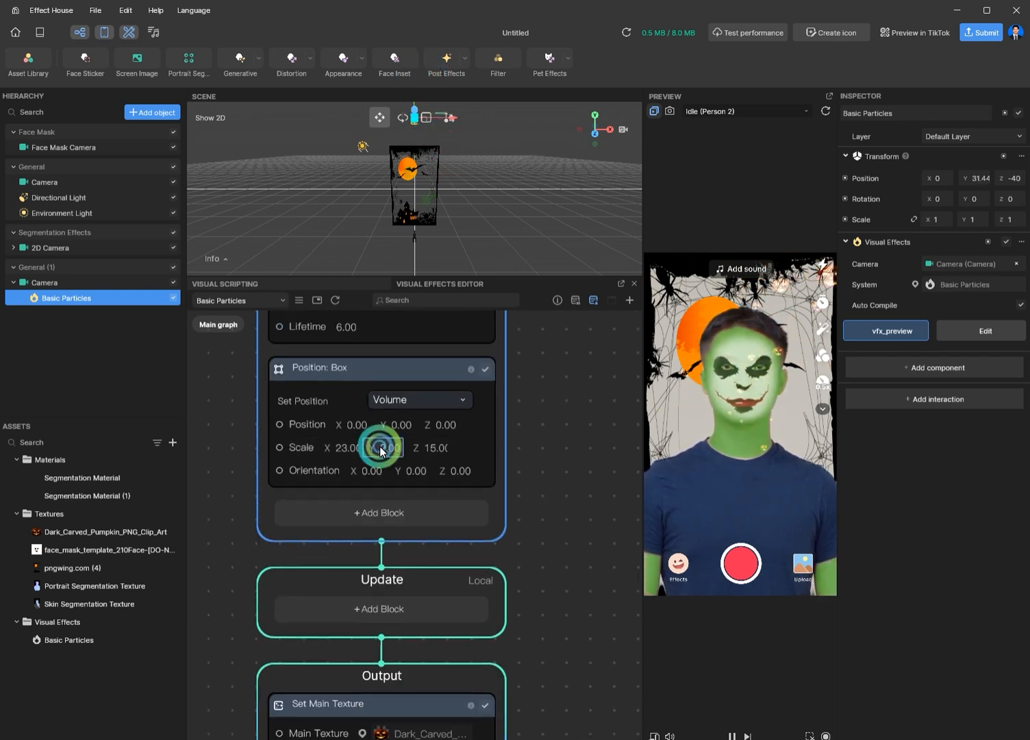
pyautogui.write('1')
pyautogui.press('Return')
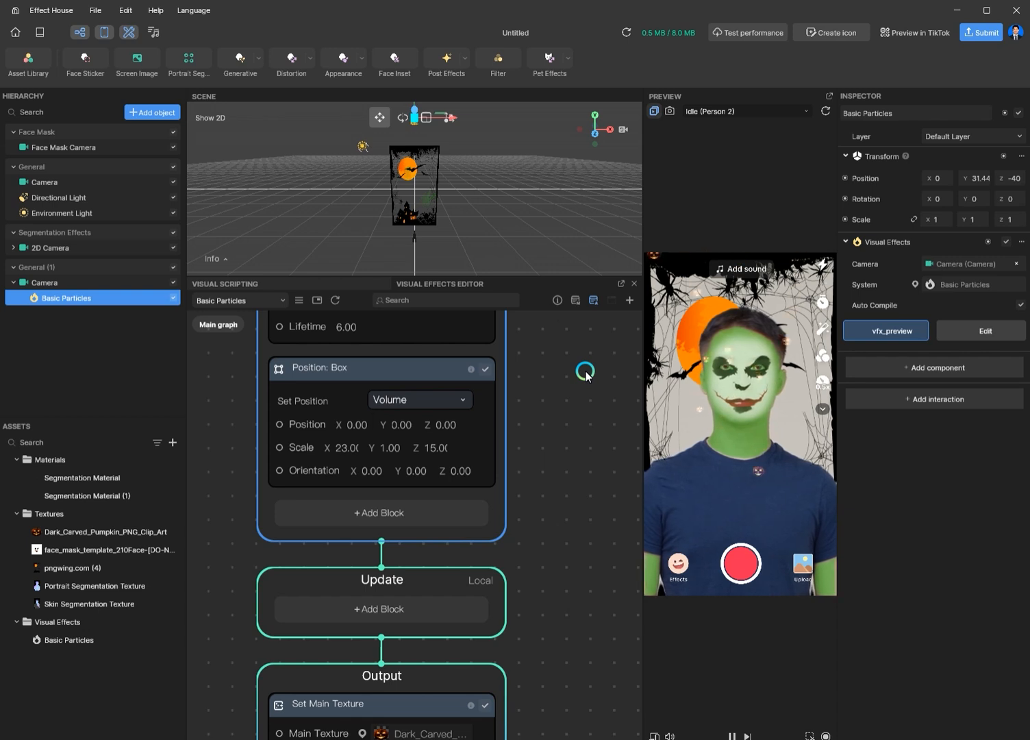
# Add a Set Size block to the Init node with X, Y and Z sizes of 2, and enlarge the preview area.
pyautogui.click(393, 518)
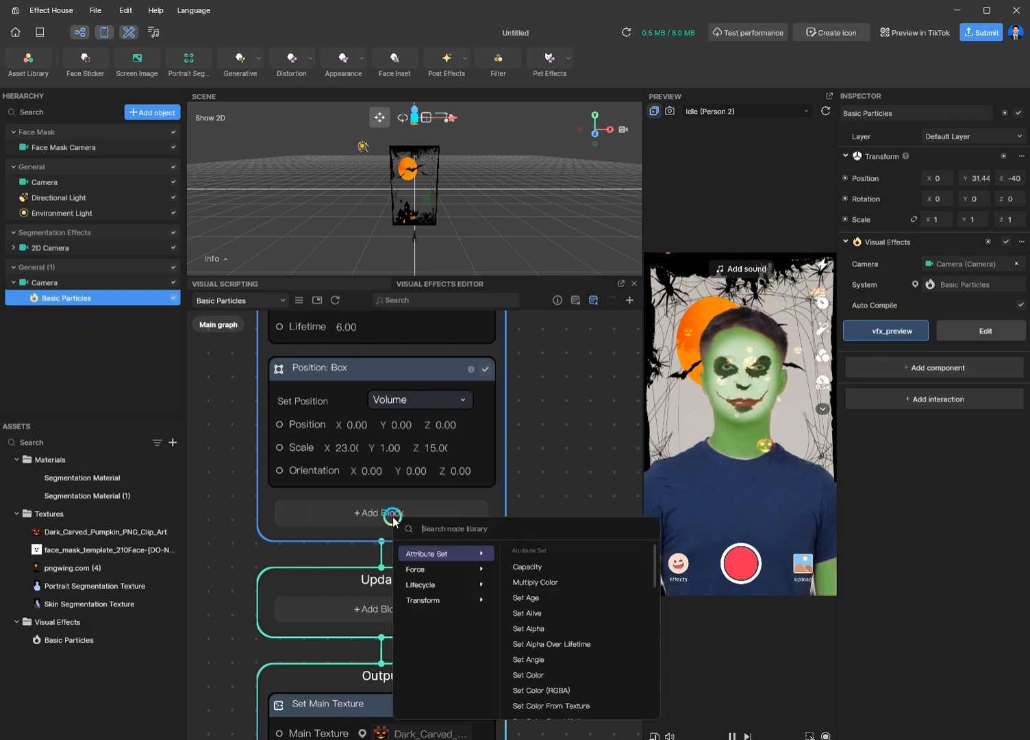
pyautogui.write('size')
pyautogui.click(402, 544)
pyautogui.click(335, 541)
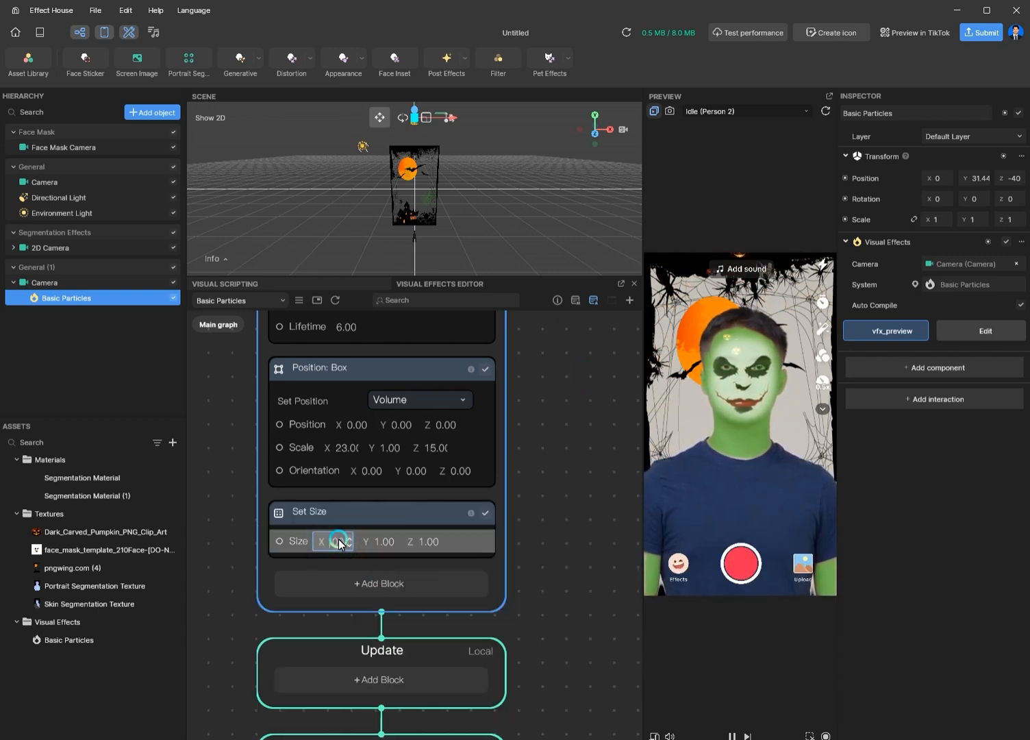
pyautogui.click(574, 516)
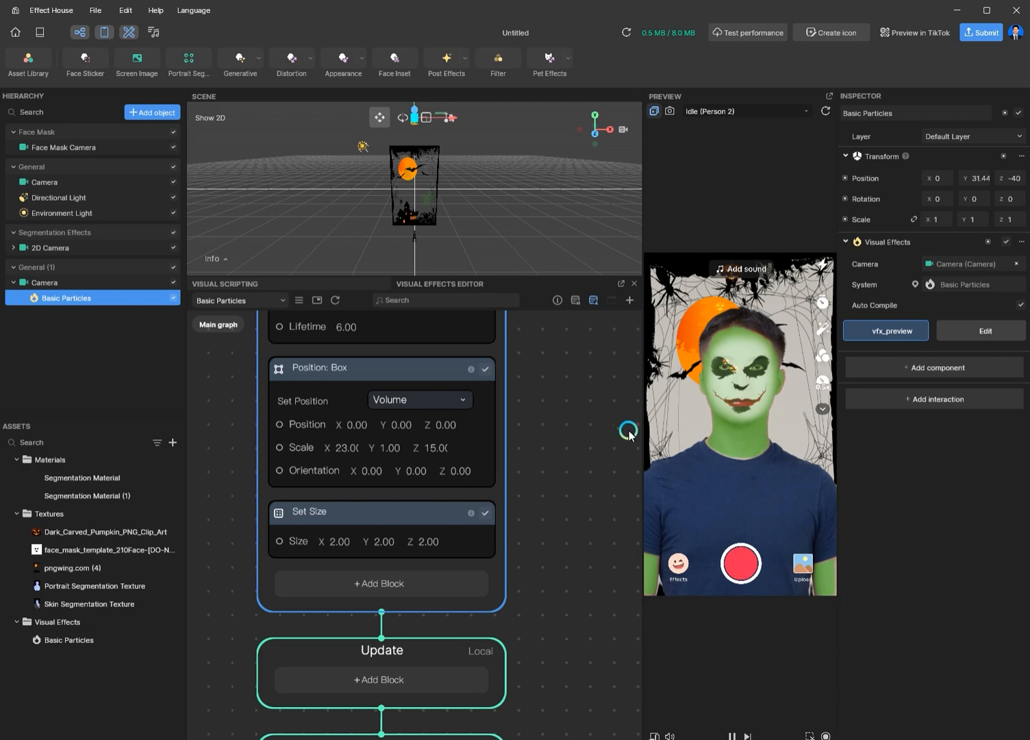
pyautogui.moveTo(643, 432); pyautogui.dragTo(571, 420)
pyautogui.click(942, 581)
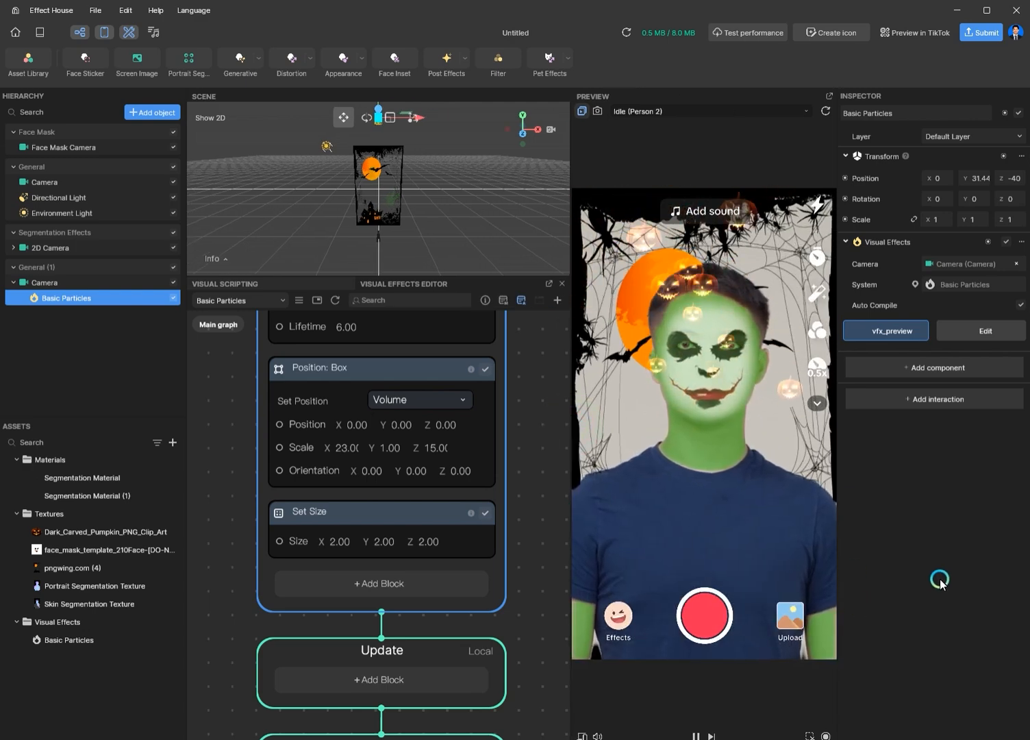
# Lower the Basic Particles object to a Y position of about -56 and set the random velocity to Min Y 3 and Max Y 15.
pyautogui.click(328, 283)
pyautogui.moveTo(378, 113); pyautogui.dragTo(383, 291)
pyautogui.scroll(3, 394, 528)
pyautogui.scroll(3, 409, 499)
pyautogui.moveTo(415, 454); pyautogui.dragTo(394, 484)
pyautogui.write('37')
pyautogui.click(214, 471)
pyautogui.scroll(-3, 217, 475)
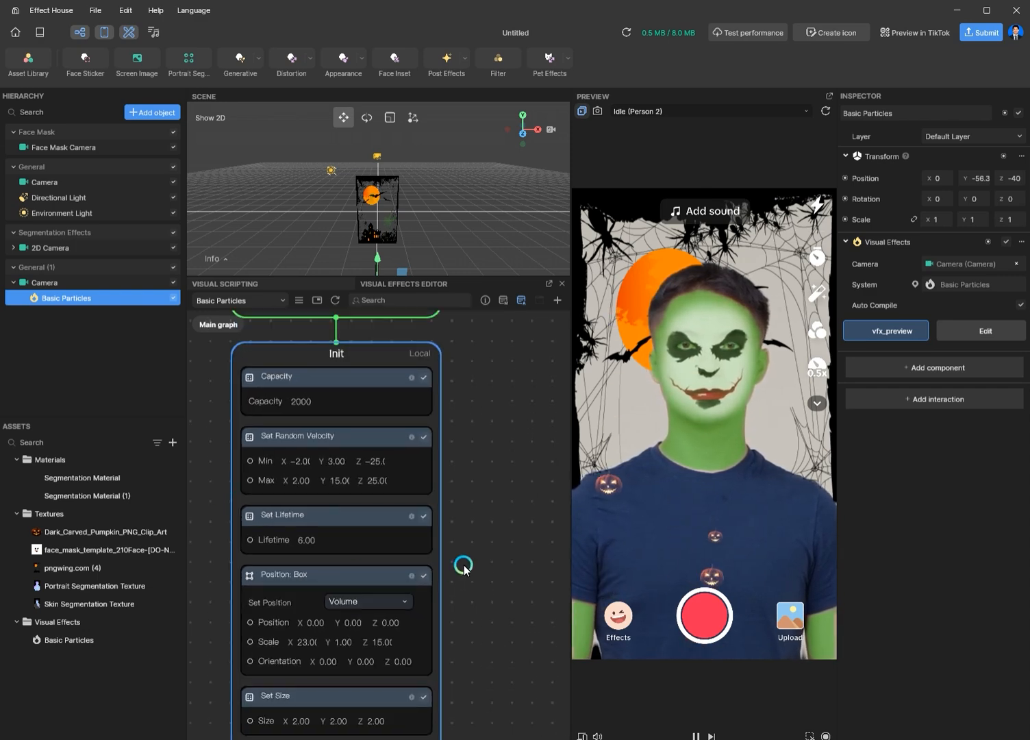
# Set the random velocity's Min Z to -15 and remove the Set Lifetime block from the Init node.
pyautogui.scroll(3, 497, 574)
pyautogui.click(392, 433)
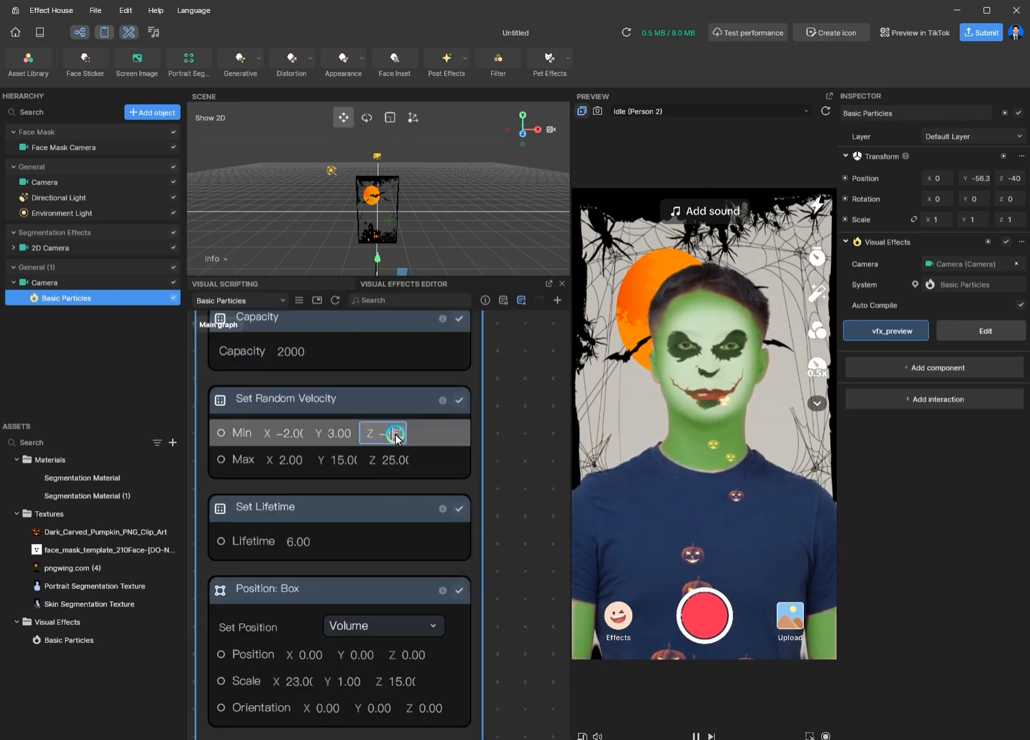
pyautogui.scroll(-3, 515, 671)
pyautogui.scroll(-5, 515, 529)
# Add a Set Random Lifetime block to the Init node and set its Max to 9.
pyautogui.click(411, 570)
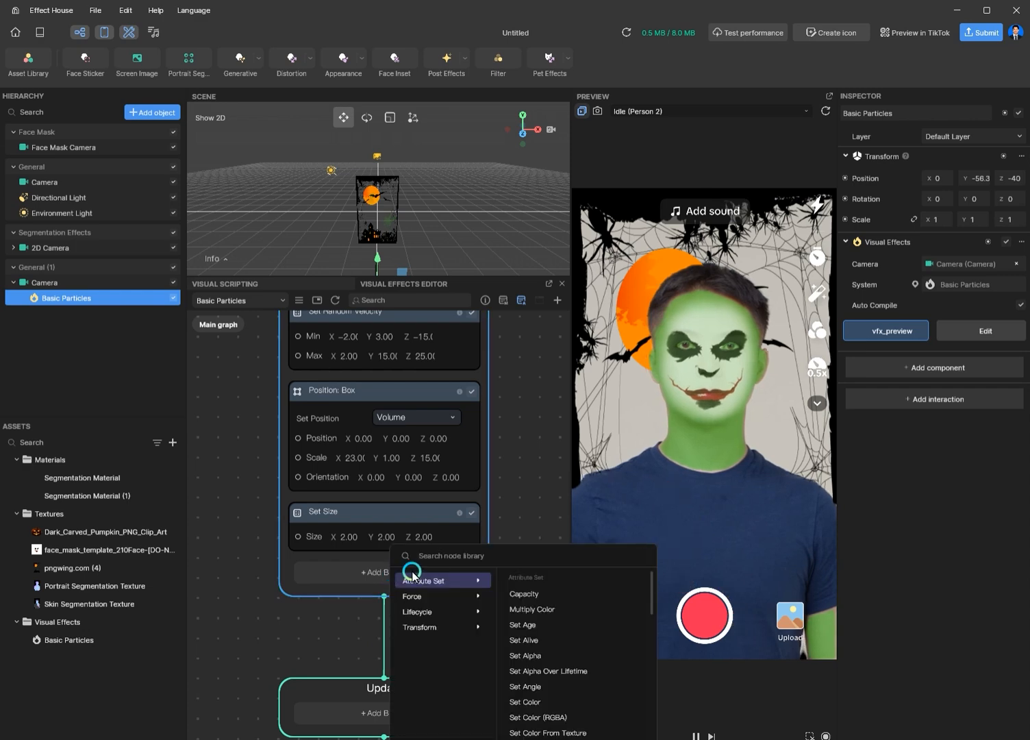
pyautogui.write('random')
pyautogui.click(445, 605)
pyautogui.click(341, 615)
pyautogui.write('9')
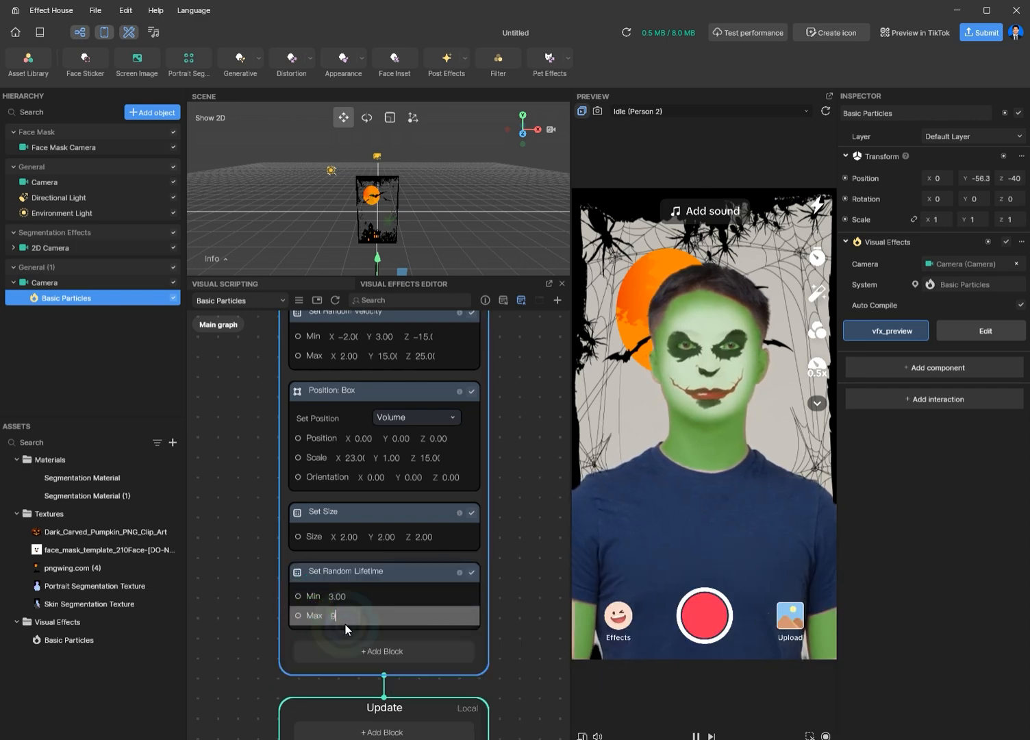
pyautogui.scroll(-5, 237, 551)
pyautogui.scroll(1, 450, 635)
pyautogui.moveTo(391, 576); pyautogui.dragTo(451, 587, button='middle')
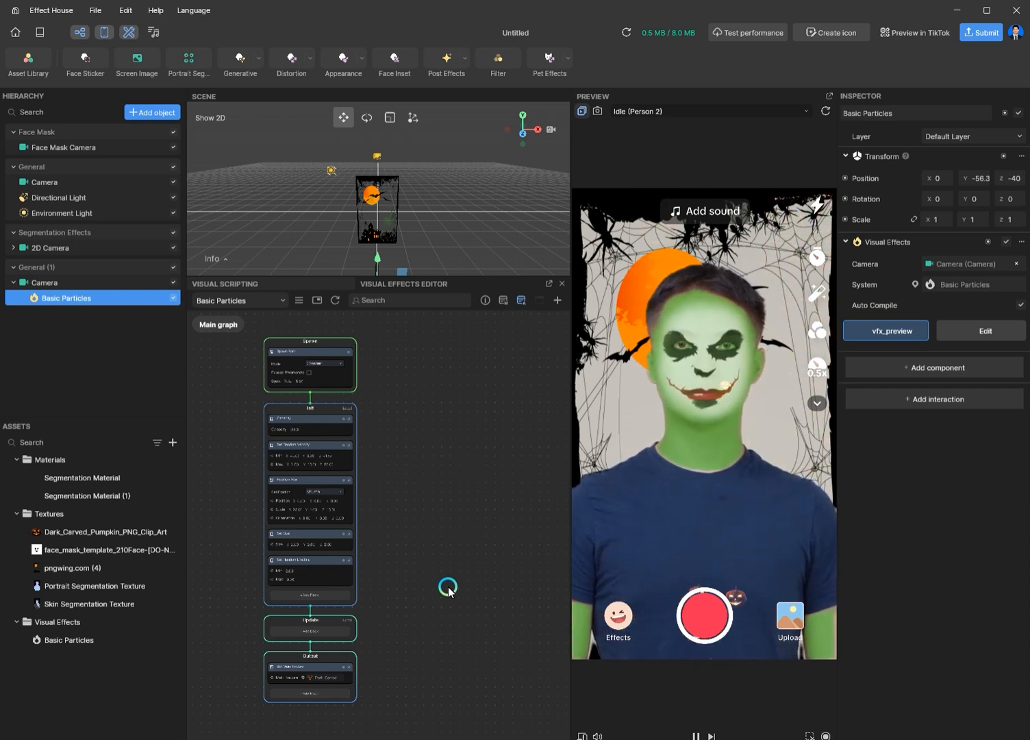
# Record the preview with the Mouth Open (Person 2) clip and save the video as demo.
pyautogui.click(735, 111)
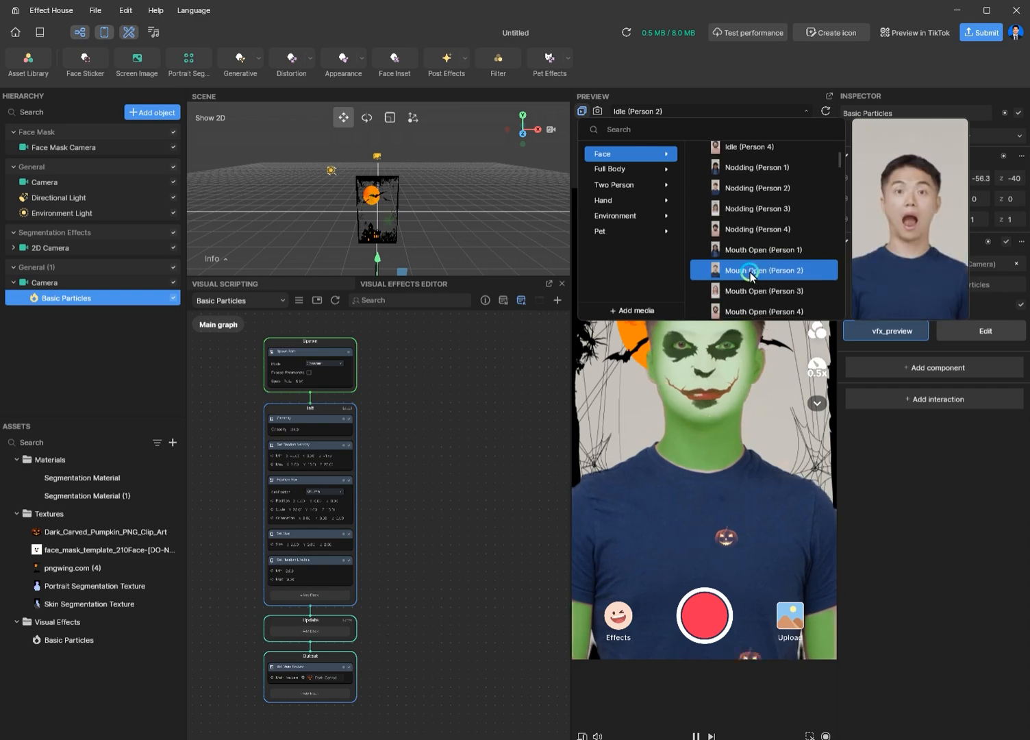
pyautogui.click(751, 274)
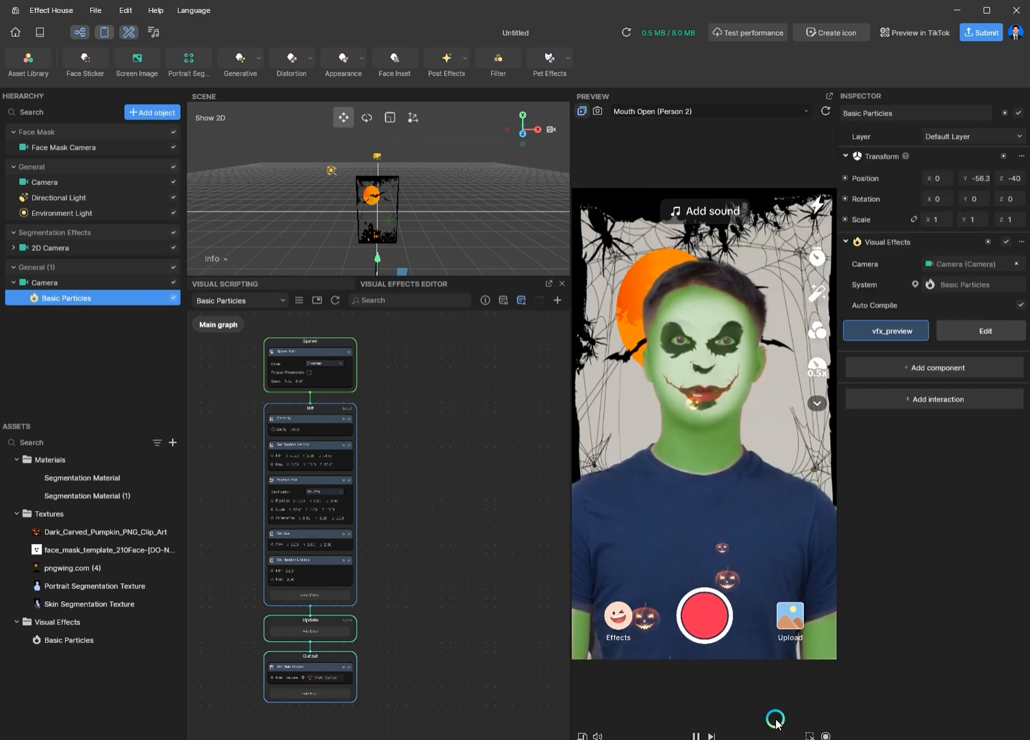
pyautogui.click(827, 734)
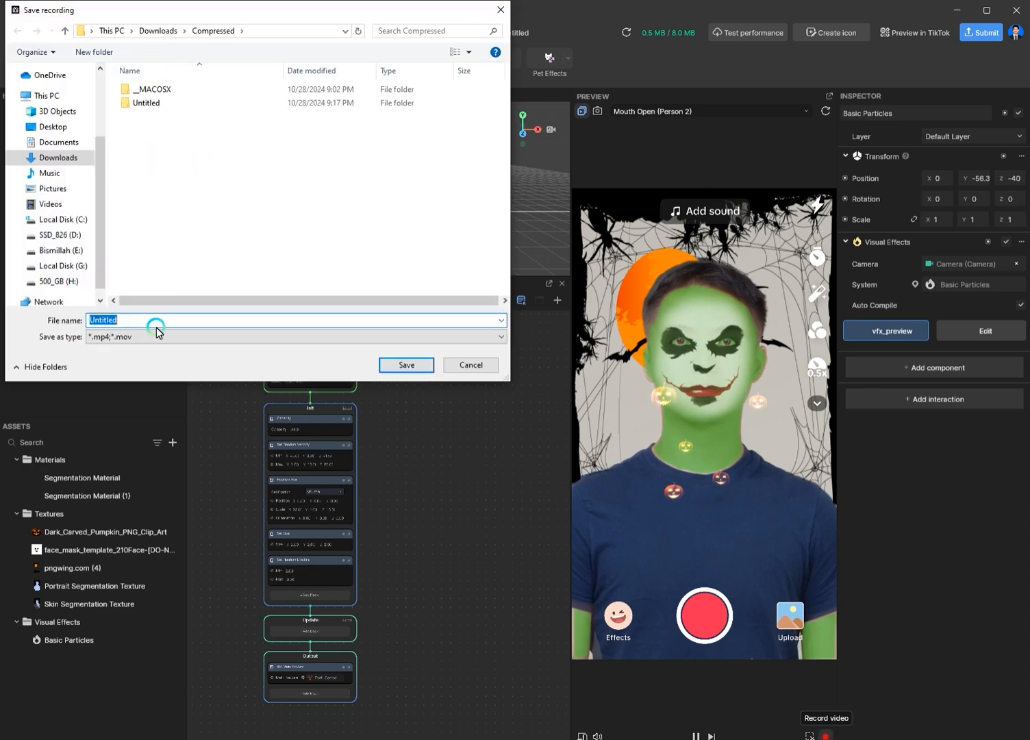
pyautogui.write('demo')
pyautogui.press('Return')
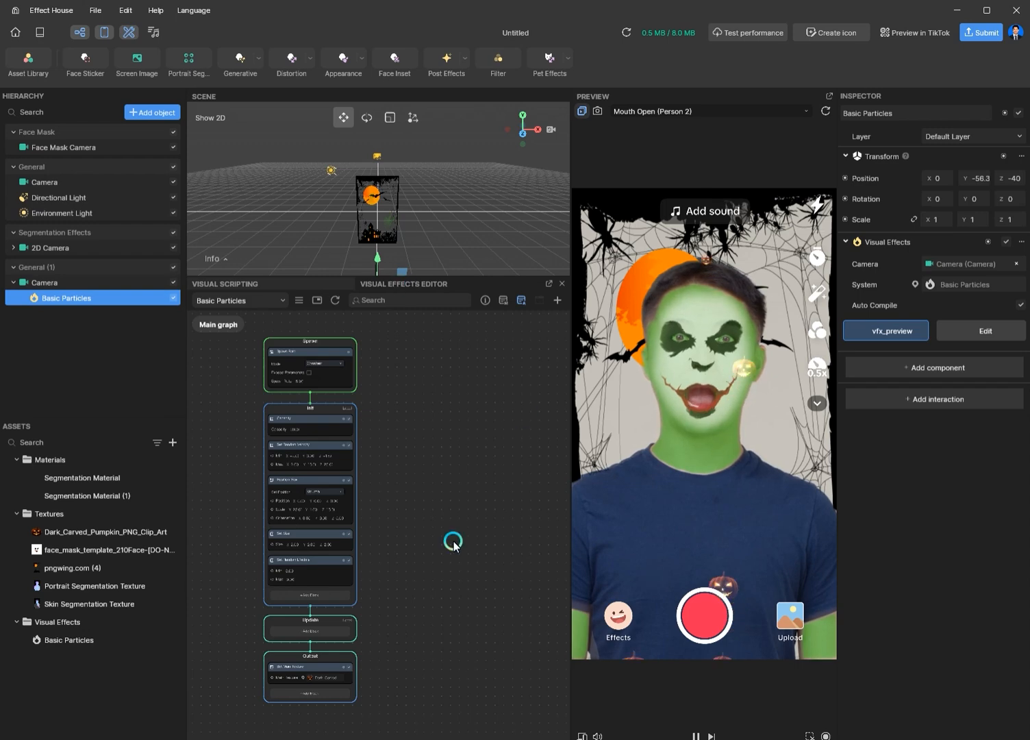
# Open the demo video from the Compressed folder in Downloads, watch it and close the player.
pyautogui.moveTo(287, 733)
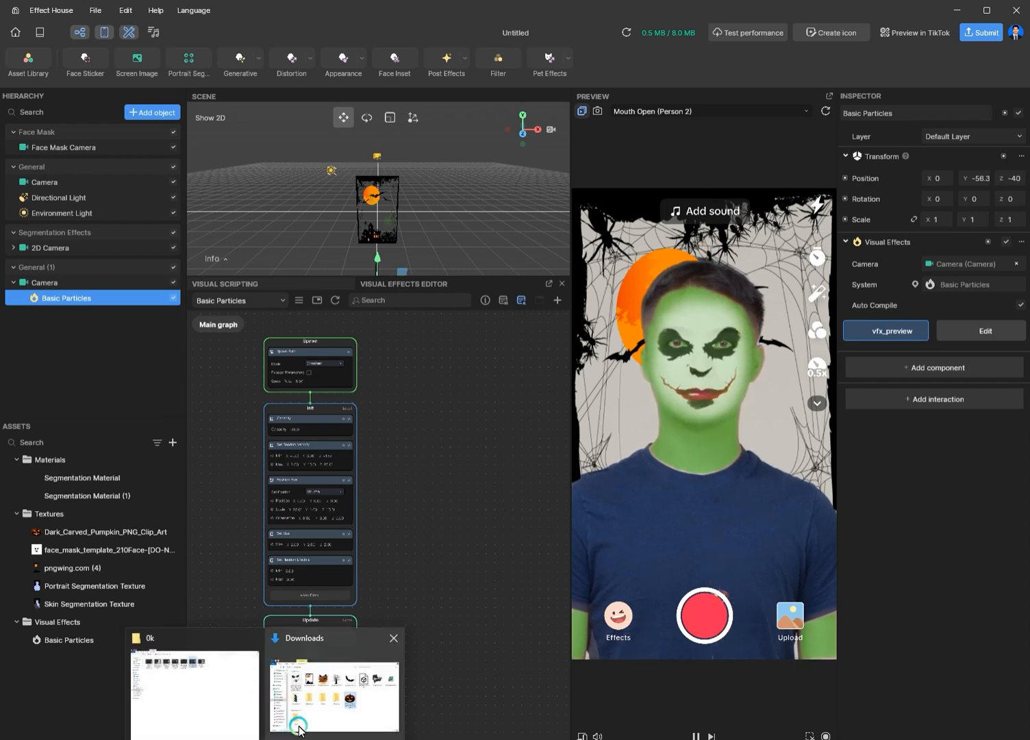
pyautogui.click(231, 697)
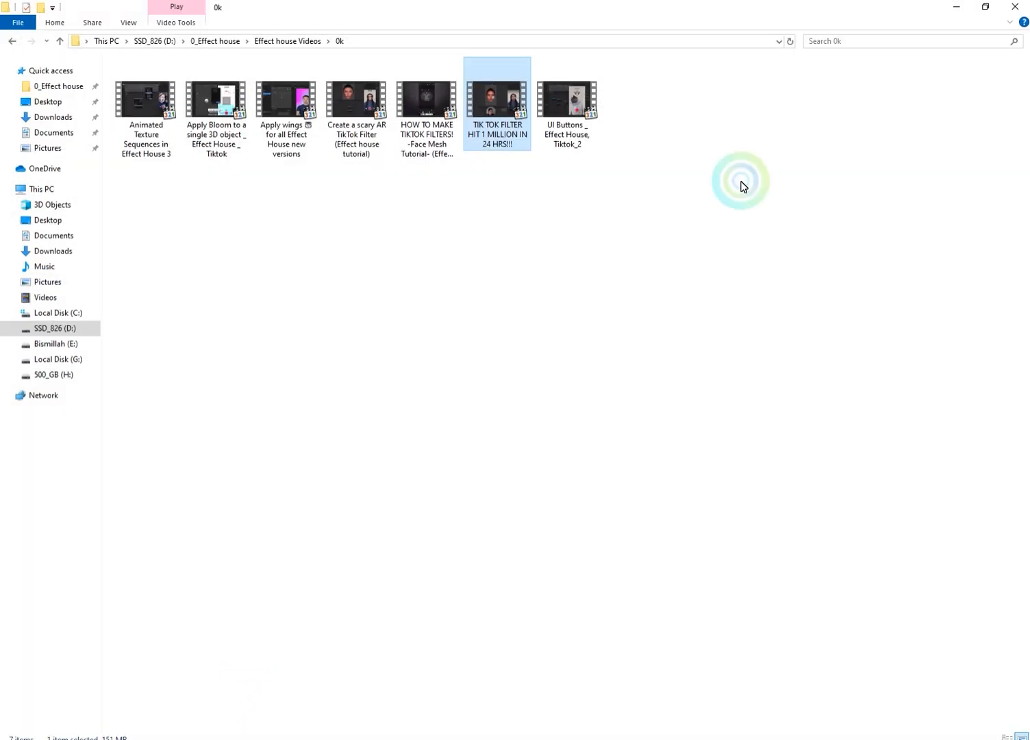
pyautogui.click(1015, 6)
pyautogui.click(263, 738)
pyautogui.click(454, 552)
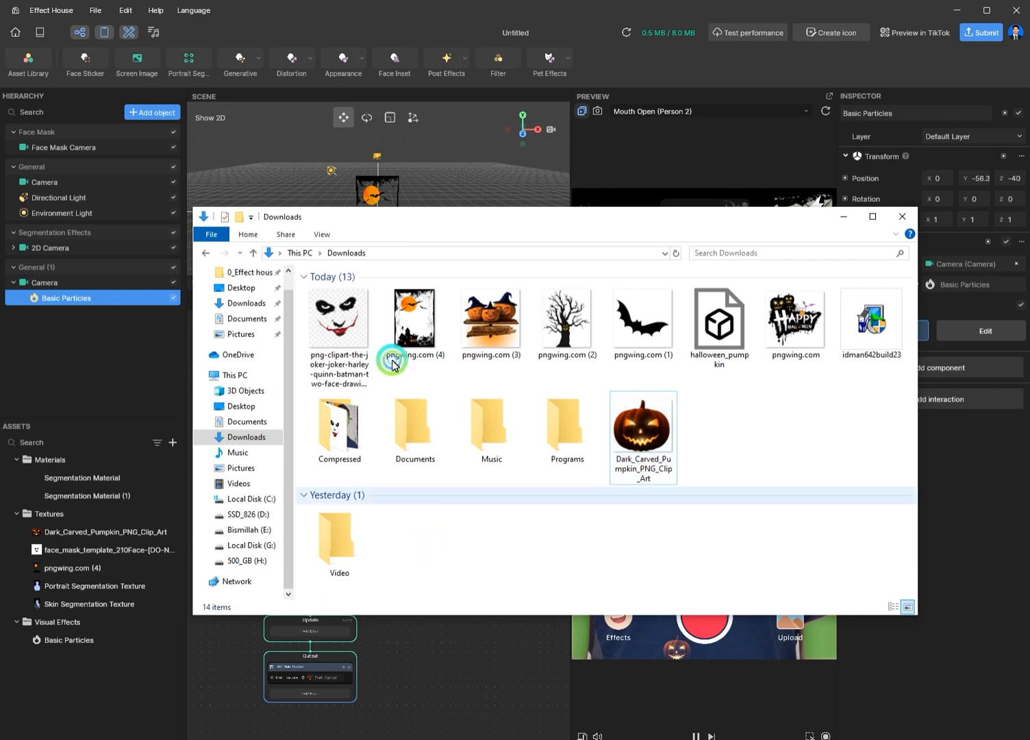
pyautogui.doubleClick(340, 428)
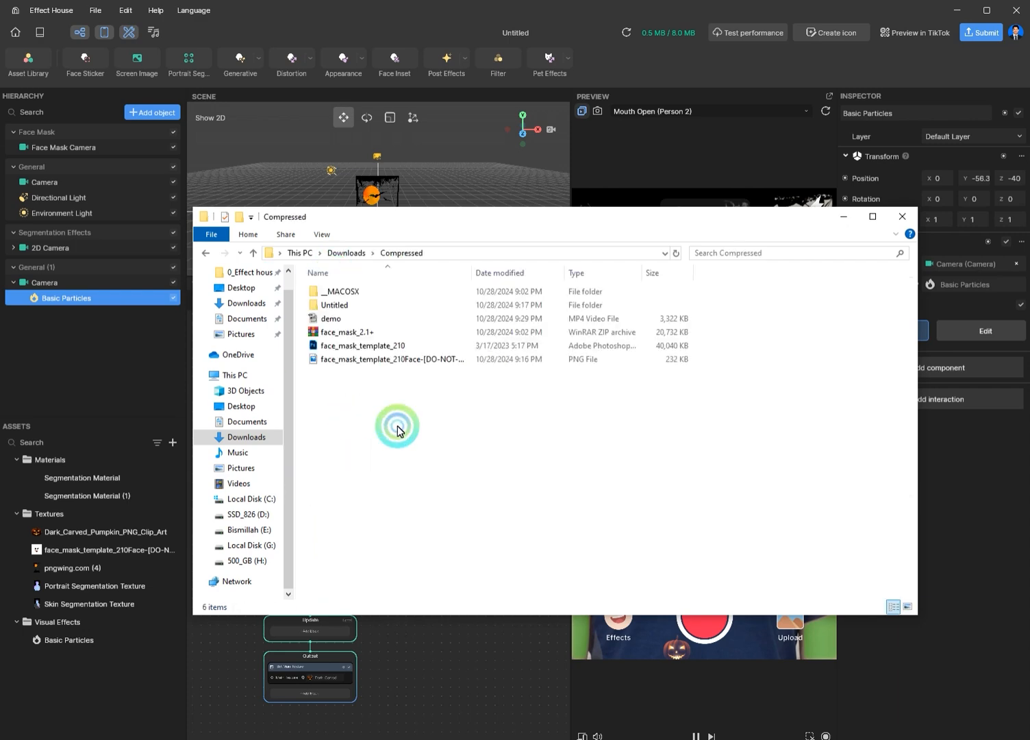
pyautogui.click(336, 319)
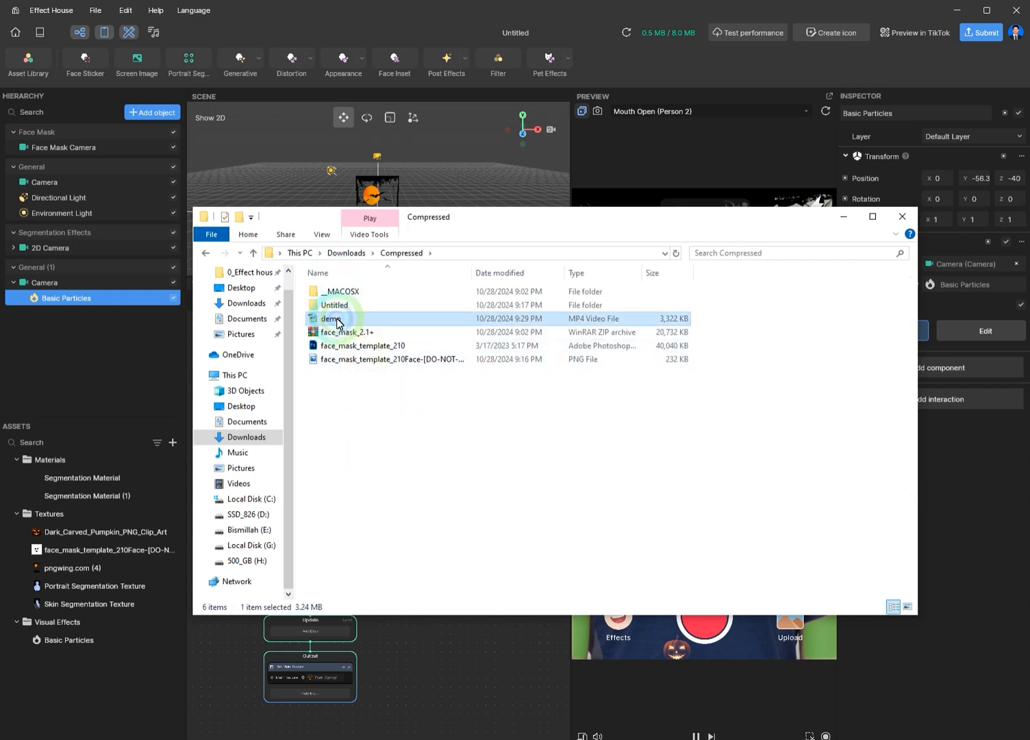
pyautogui.doubleClick(336, 320)
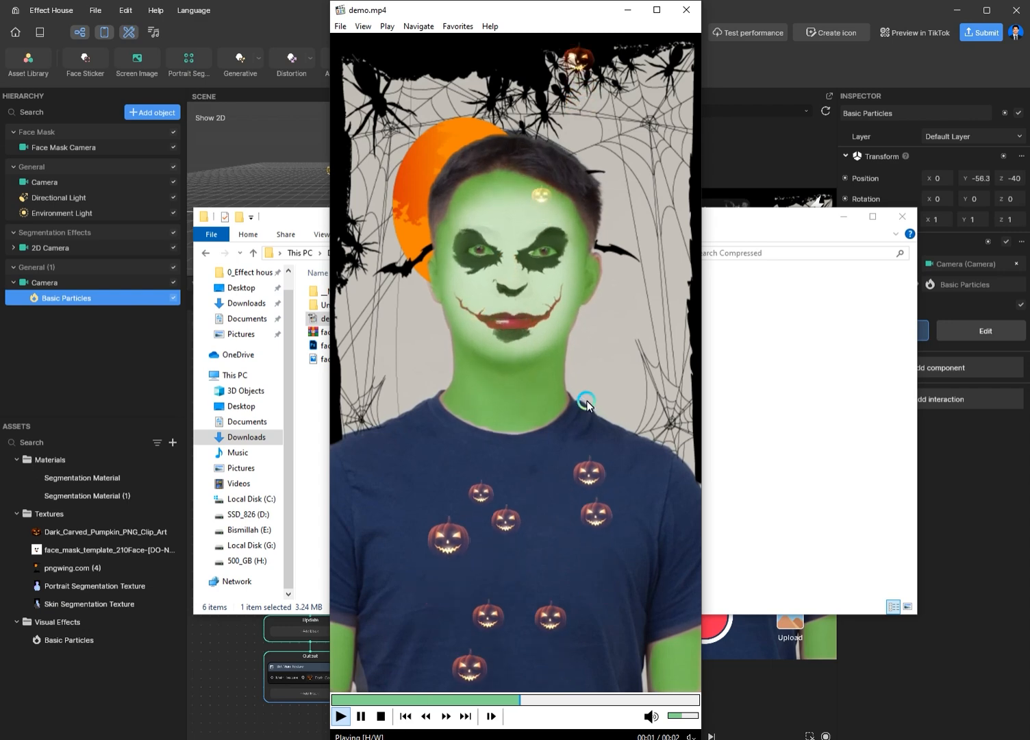
pyautogui.click(692, 9)
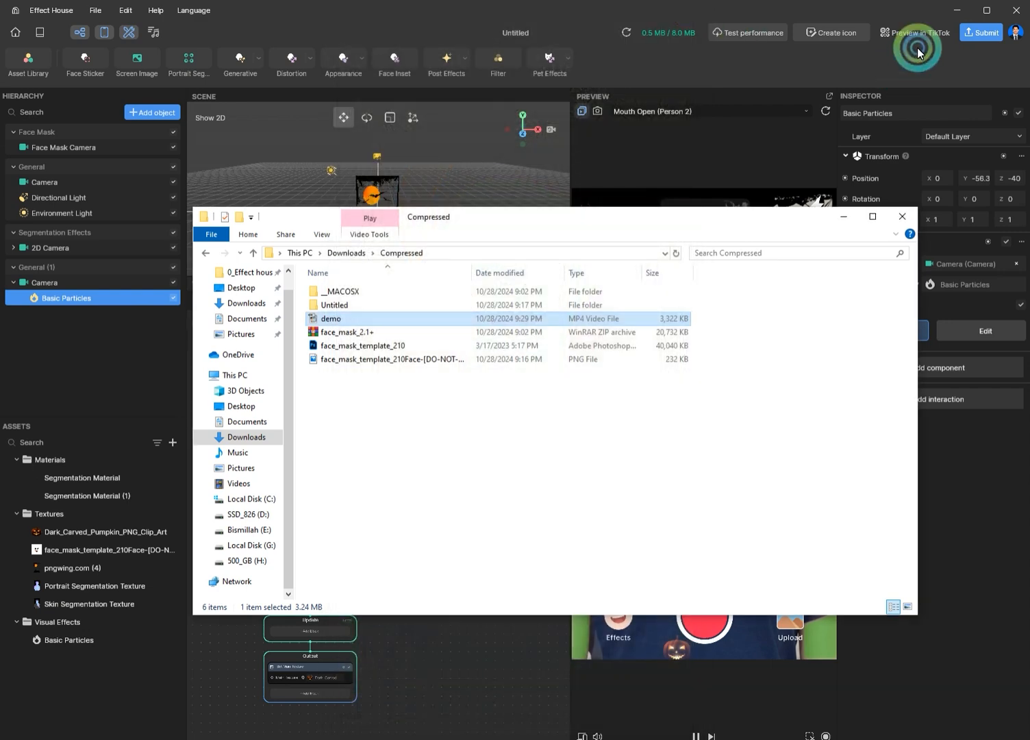
pyautogui.click(848, 216)
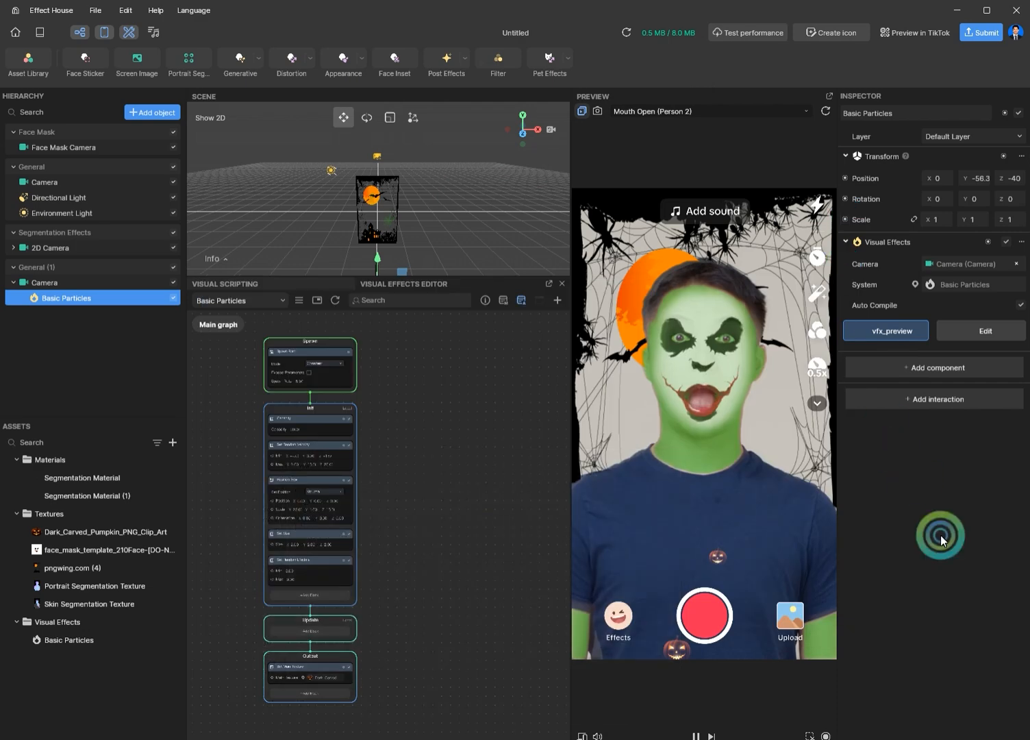
# Take a screenshot of the effect preview and save it as icon in JPG format in the Compressed folder.
pyautogui.click(808, 733)
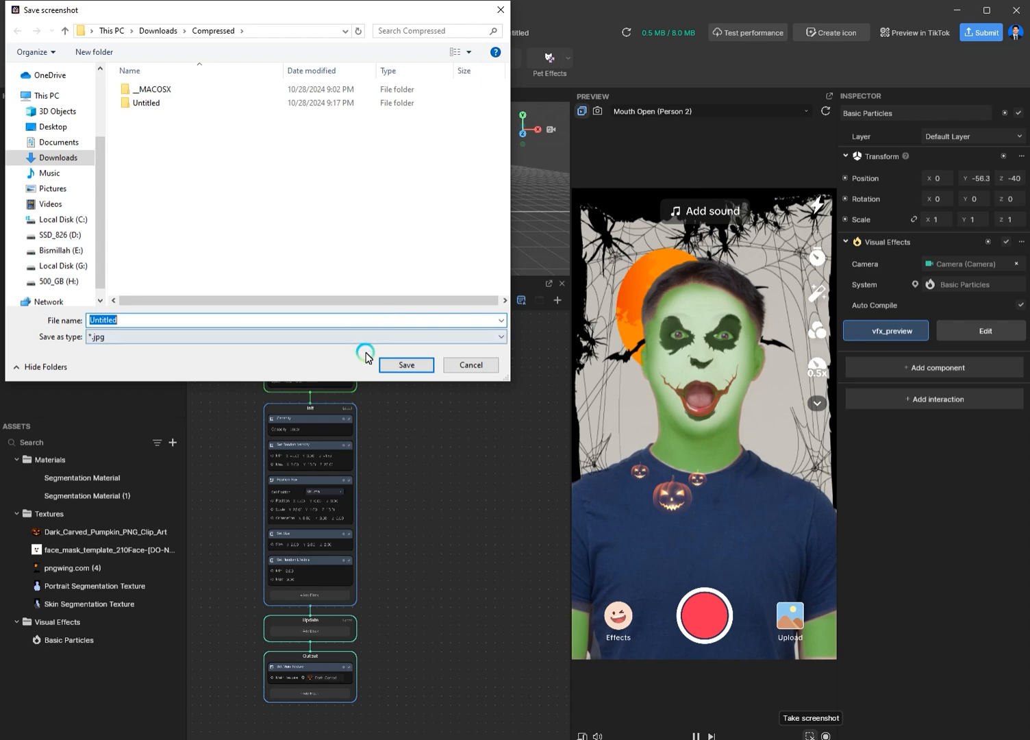
pyautogui.click(403, 364)
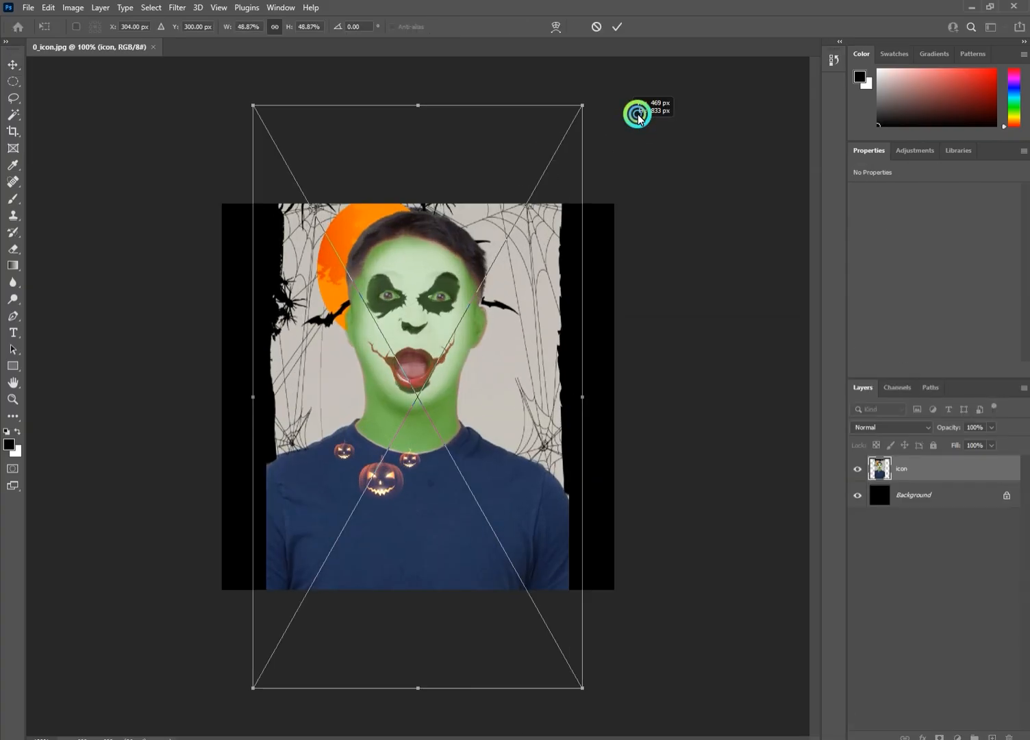
# In Photoshop, scale the placed icon screenshot to about 56% and position it so the face and pumpkins fit the 0_icon canvas.
pyautogui.moveTo(379, 296); pyautogui.dragTo(379, 325)
pyautogui.moveTo(611, 131); pyautogui.dragTo(593, 167)
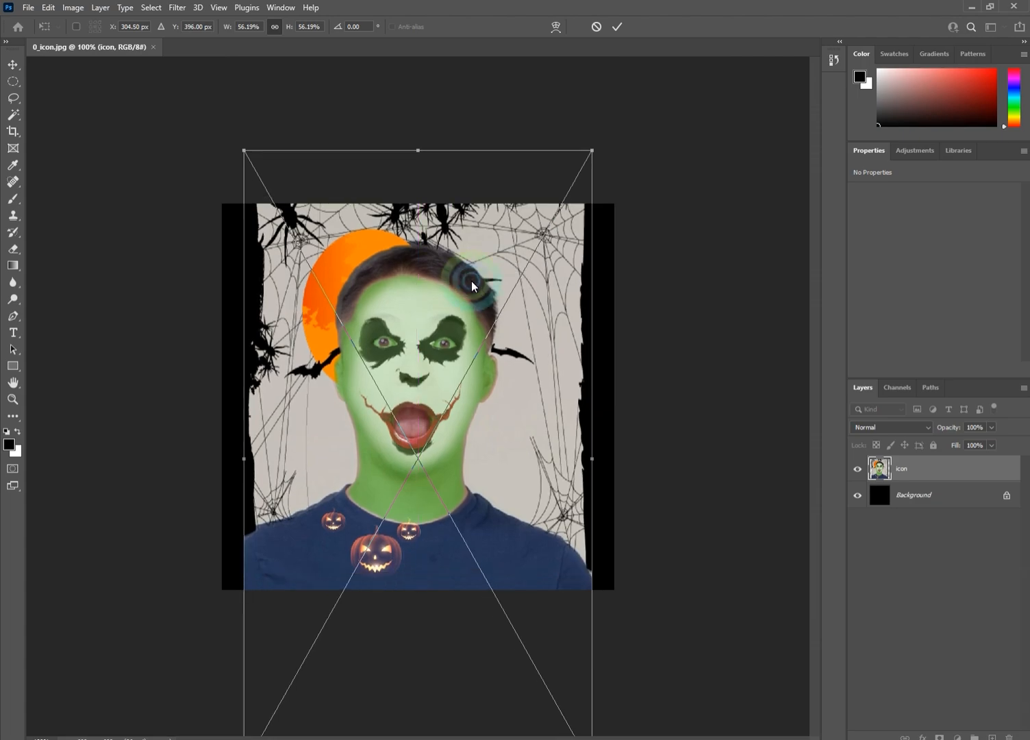
pyautogui.press('Return')
pyautogui.hotkey('alt', 'Tab')
pyautogui.click(675, 368)
pyautogui.moveTo(928, 331); pyautogui.dragTo(947, 350)
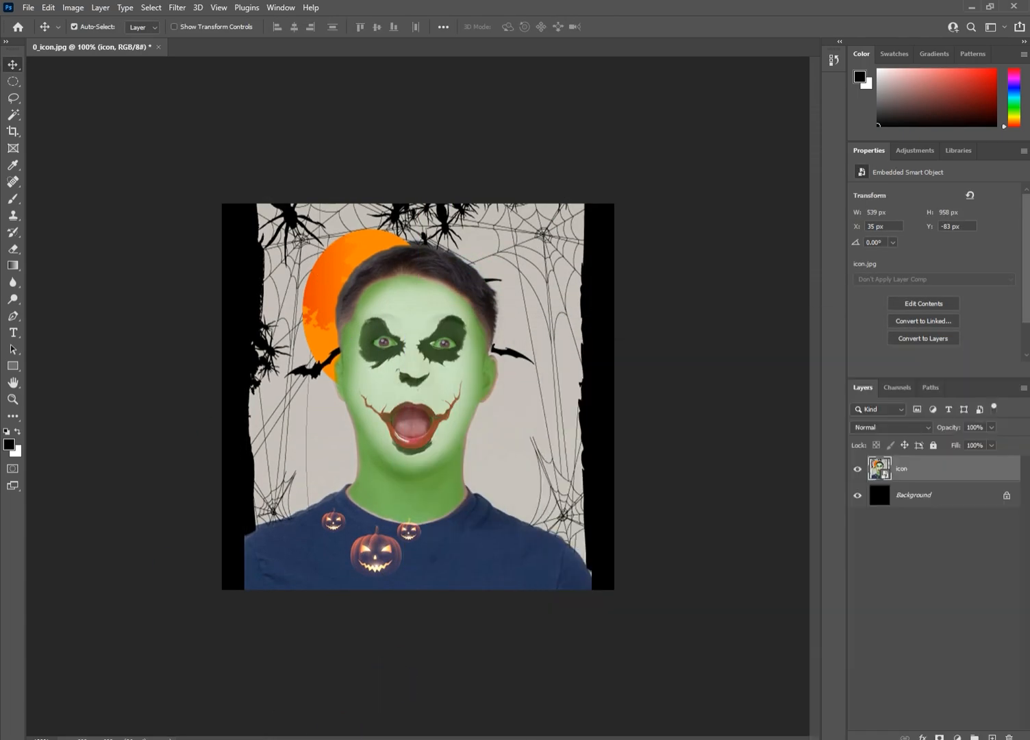
pyautogui.click(288, 738)
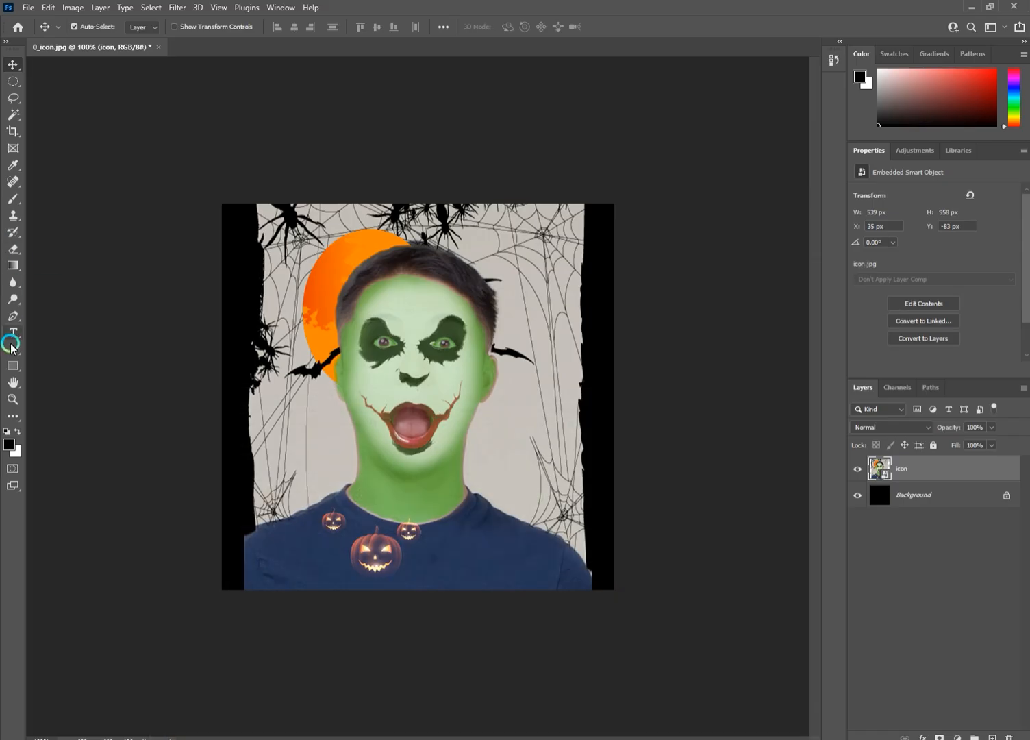
# Add the text "Halloween" over the image, enlarge it to about 85 pt and centre it horizontally.
pyautogui.click(13, 332)
pyautogui.click(483, 430)
pyautogui.write('Ha')
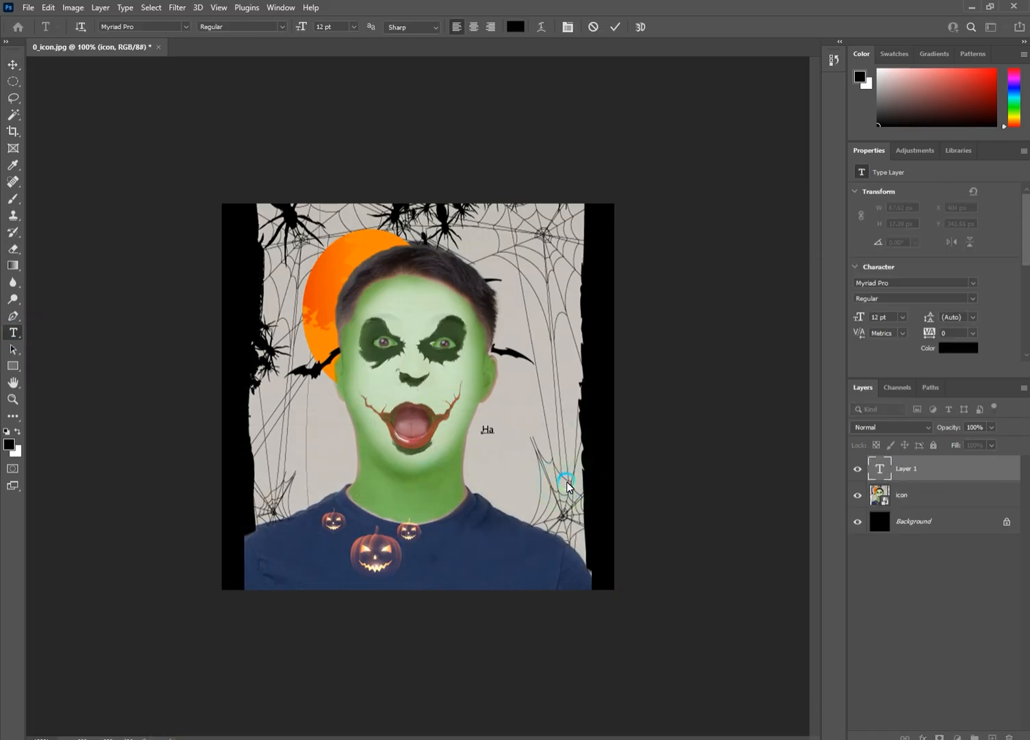
pyautogui.click(13, 65)
pyautogui.hotkey('ctrl', 't')
pyautogui.keyDown('alt'); pyautogui.moveTo(528, 424); pyautogui.dragTo(658, 330); pyautogui.keyUp('alt')
pyautogui.moveTo(504, 460); pyautogui.dragTo(416, 448)
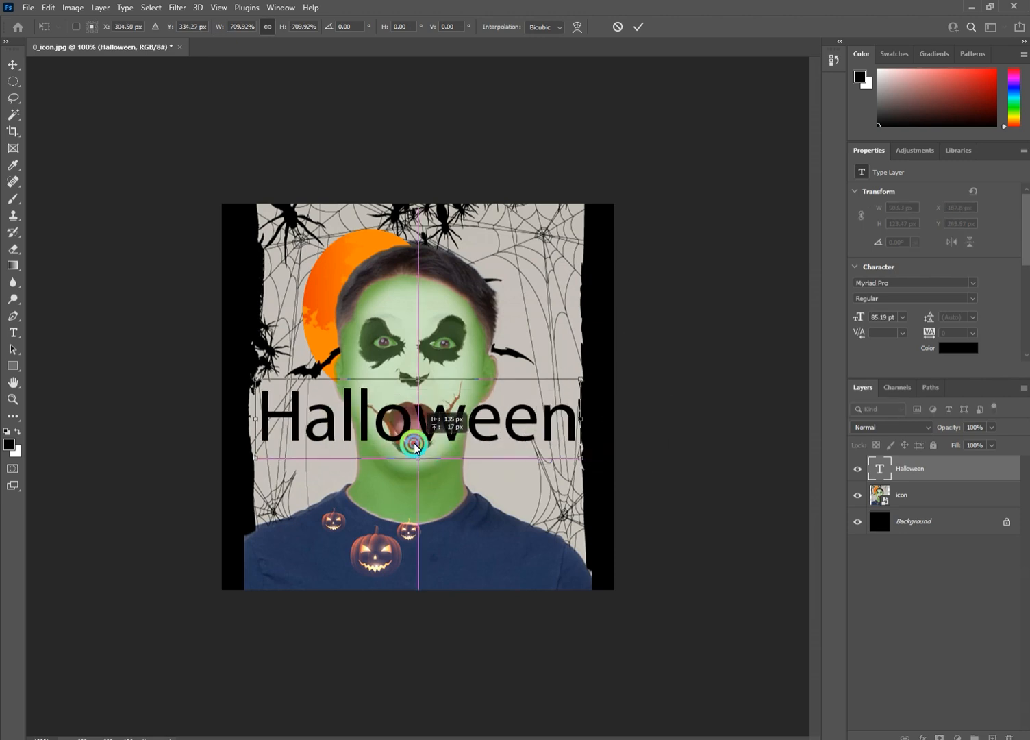
pyautogui.press('Return')
# Change the Halloween text's font to Ravie, then shrink it to about 47 pt and tilt it about -21°.
pyautogui.press('t')
pyautogui.click(185, 26)
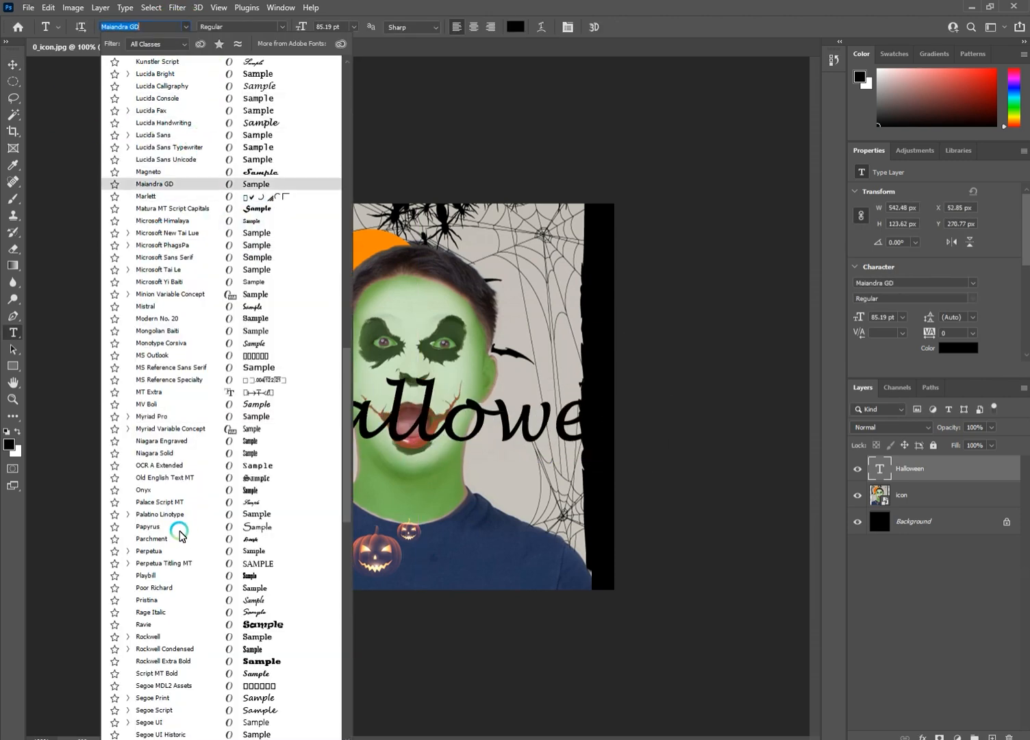
pyautogui.click(140, 624)
pyautogui.hotkey('ctrl', 't')
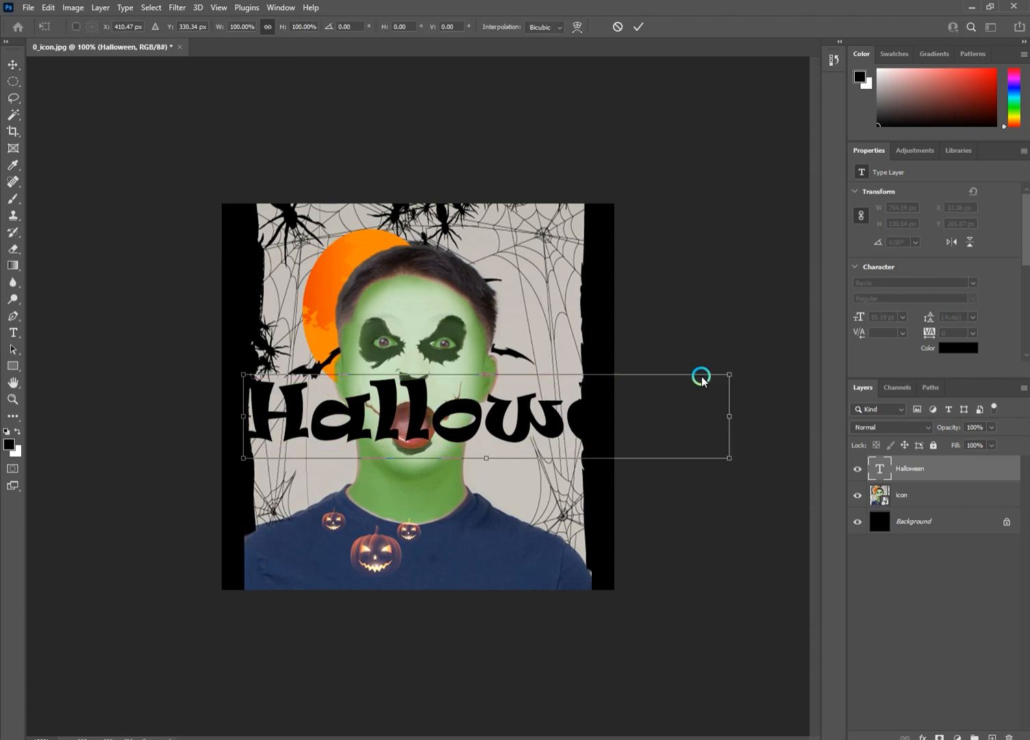
pyautogui.keyDown('alt'); pyautogui.moveTo(729, 363); pyautogui.dragTo(165, 530); pyautogui.keyUp('alt')
pyautogui.press('Return')
# Change the color of the whole Halloween text to bright red.
pyautogui.doubleClick(524, 449)
pyautogui.click(515, 27)
pyautogui.moveTo(396, 223); pyautogui.dragTo(527, 152)
pyautogui.click(637, 175)
pyautogui.click(615, 26)
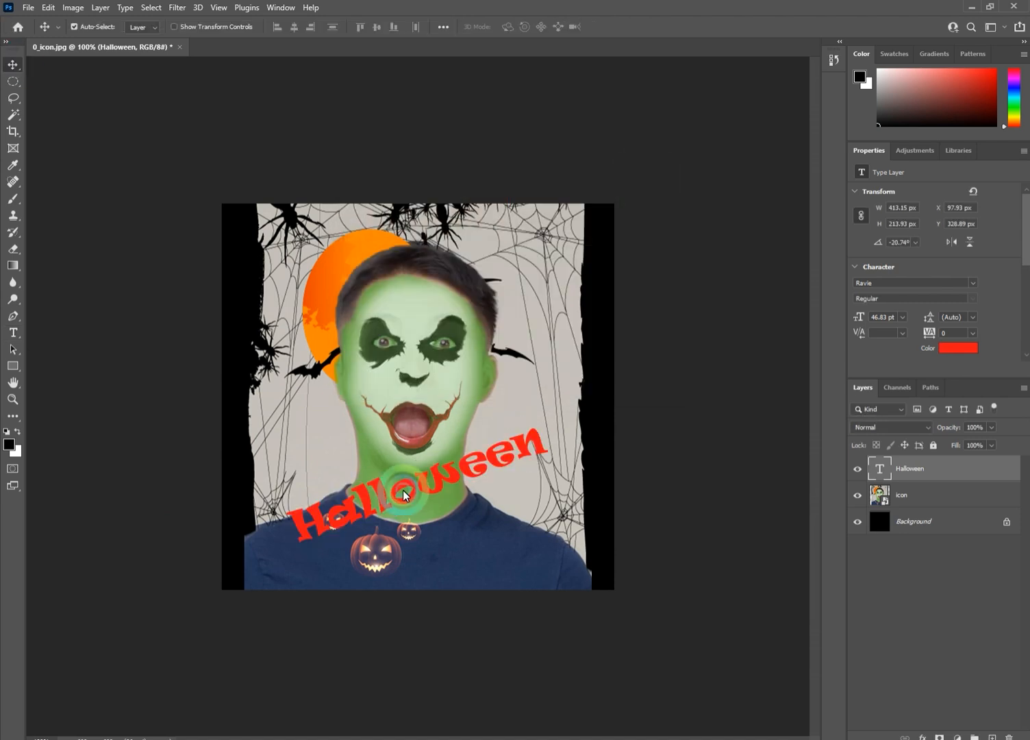
# Rotate the Halloween text to an angle of about -2° and place it across the neck, above the pumpkins.
pyautogui.moveTo(495, 455); pyautogui.dragTo(526, 437)
pyautogui.hotkey('ctrl', 't')
pyautogui.moveTo(495, 547); pyautogui.dragTo(501, 476)
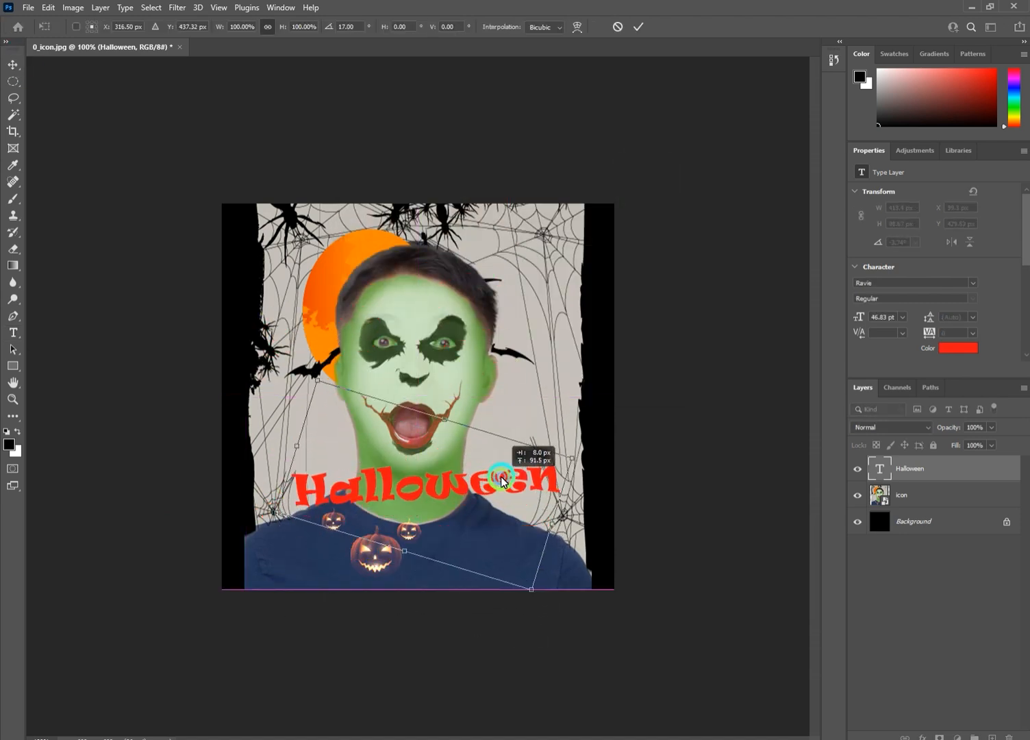
pyautogui.moveTo(662, 503); pyautogui.dragTo(662, 507)
pyautogui.press('Return')
# Duplicate the Halloween text with a slight offset and give the lower copy a black (000000) Color Overlay as a shadow.
pyautogui.keyDown('alt'); pyautogui.moveTo(437, 491); pyautogui.dragTo(432, 488); pyautogui.keyUp('alt')
pyautogui.click(908, 501)
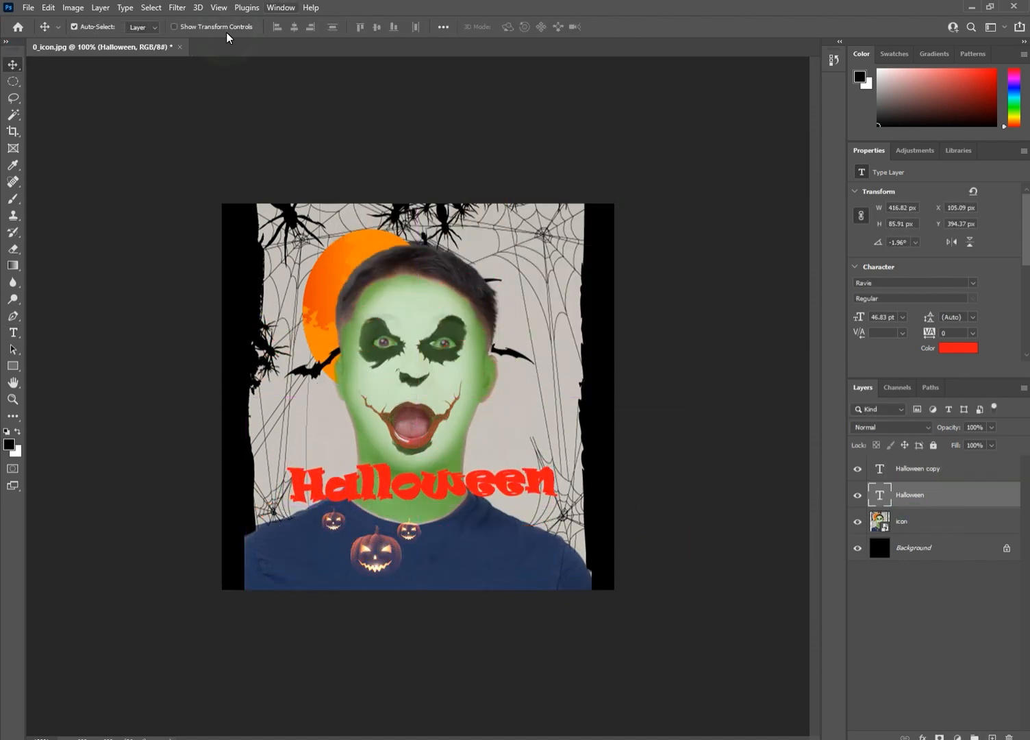
pyautogui.rightClick(918, 503)
pyautogui.click(791, 167)
pyautogui.click(297, 308)
pyautogui.click(569, 177)
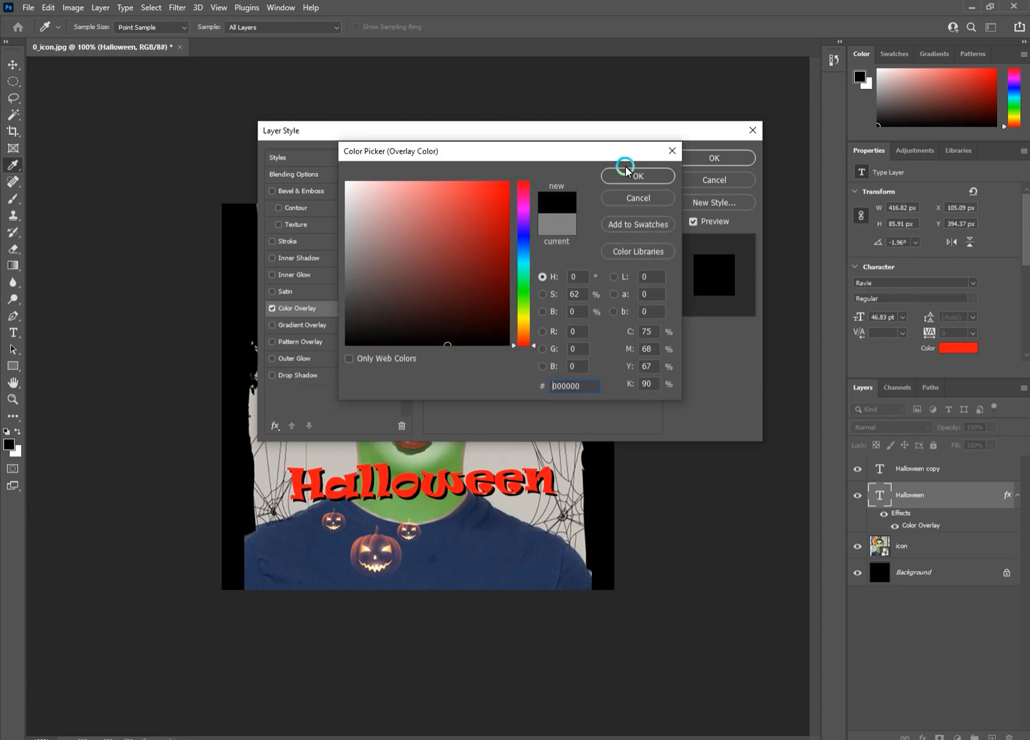
pyautogui.click(626, 173)
pyautogui.press('Return')
pyautogui.click(13, 64)
pyautogui.click(644, 528)
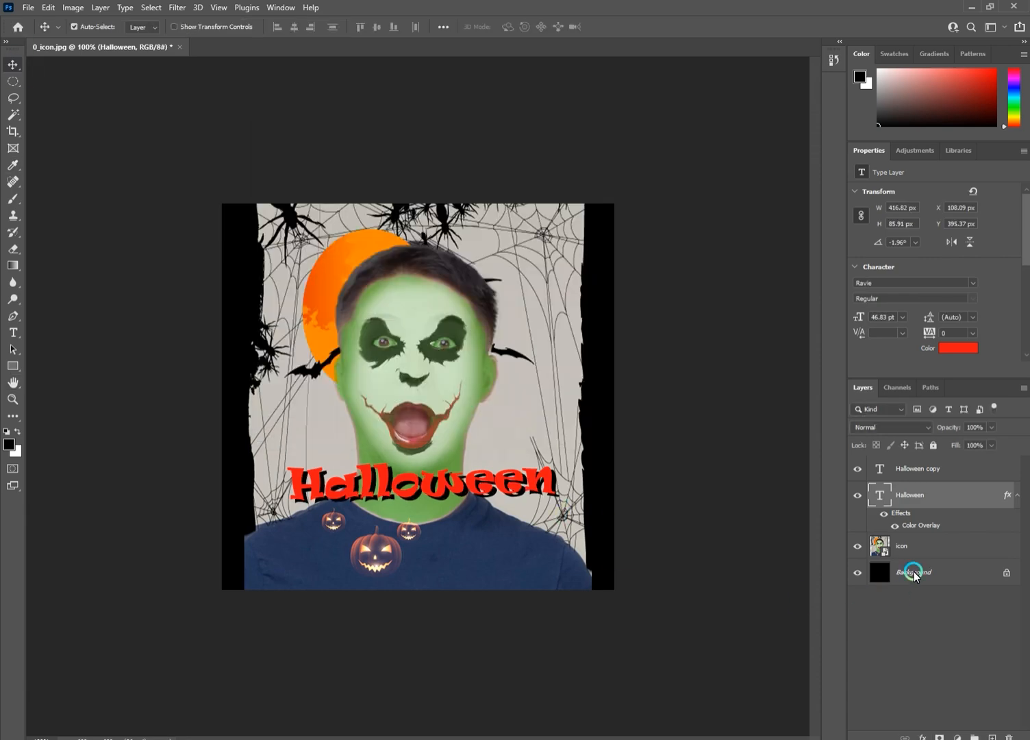
# Merge all layers and save the image over 0_icon as a JPEG with quality 6.
pyautogui.hotkey('ctrl', 'shift', 'e')
pyautogui.hotkey('ctrl', 'shift', 's')
pyautogui.click(401, 449)
pyautogui.click(474, 245)
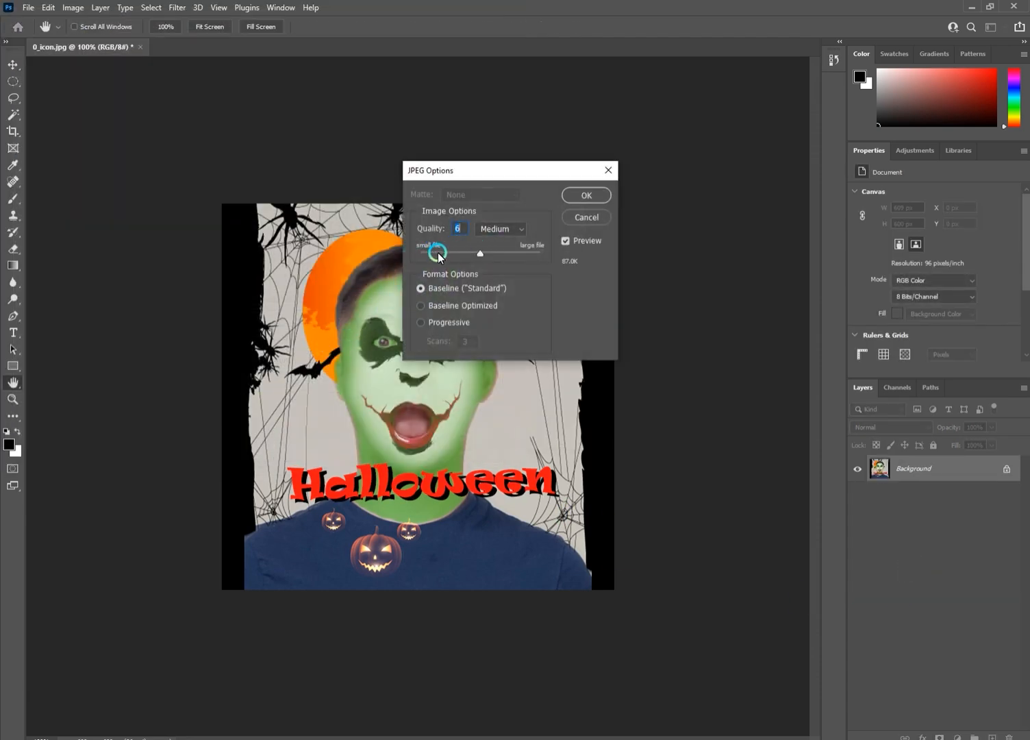
pyautogui.click(586, 195)
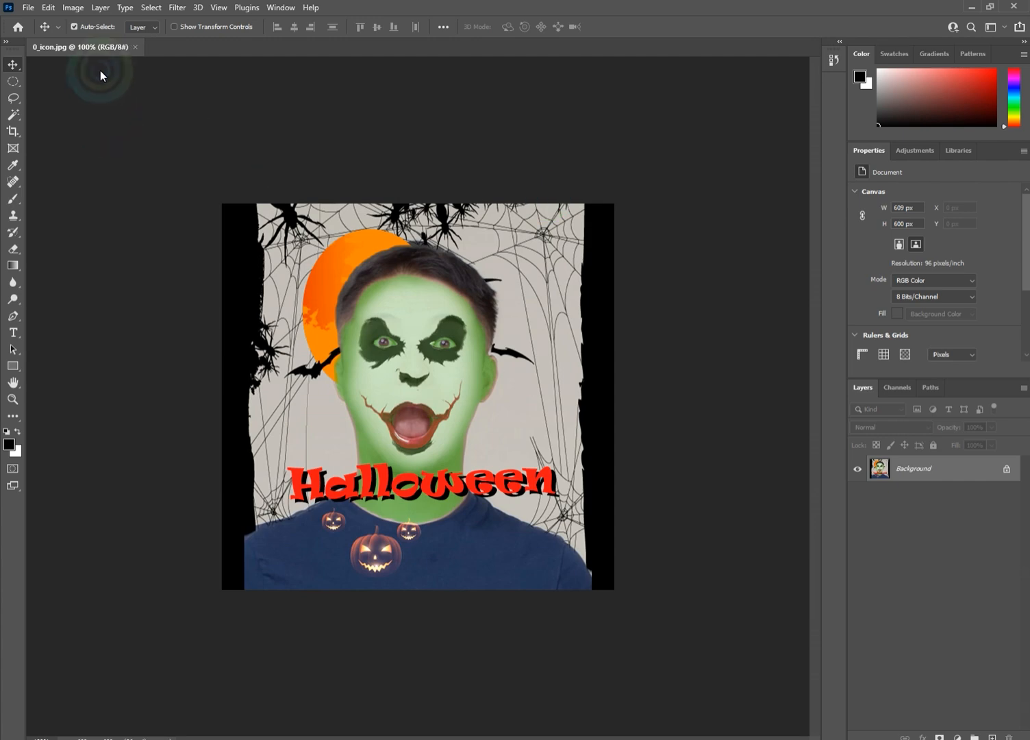
# Switch back to Effect House, clear away the Downloads window and start submitting the effect.
pyautogui.click(969, 6)
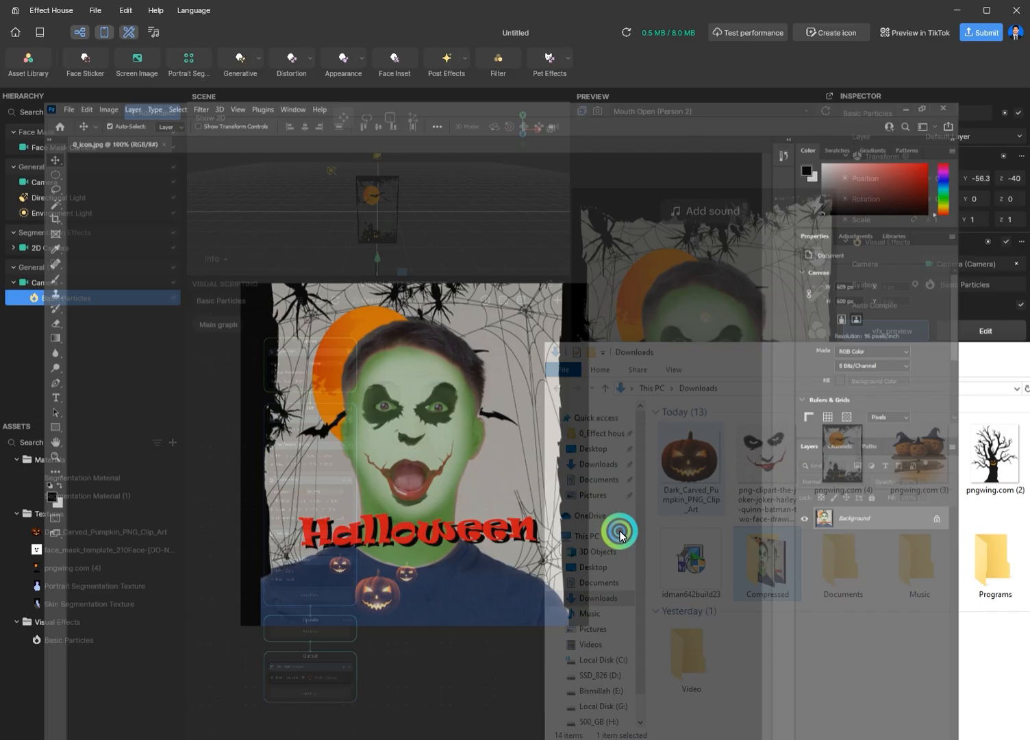
pyautogui.moveTo(881, 345); pyautogui.dragTo(609, 359)
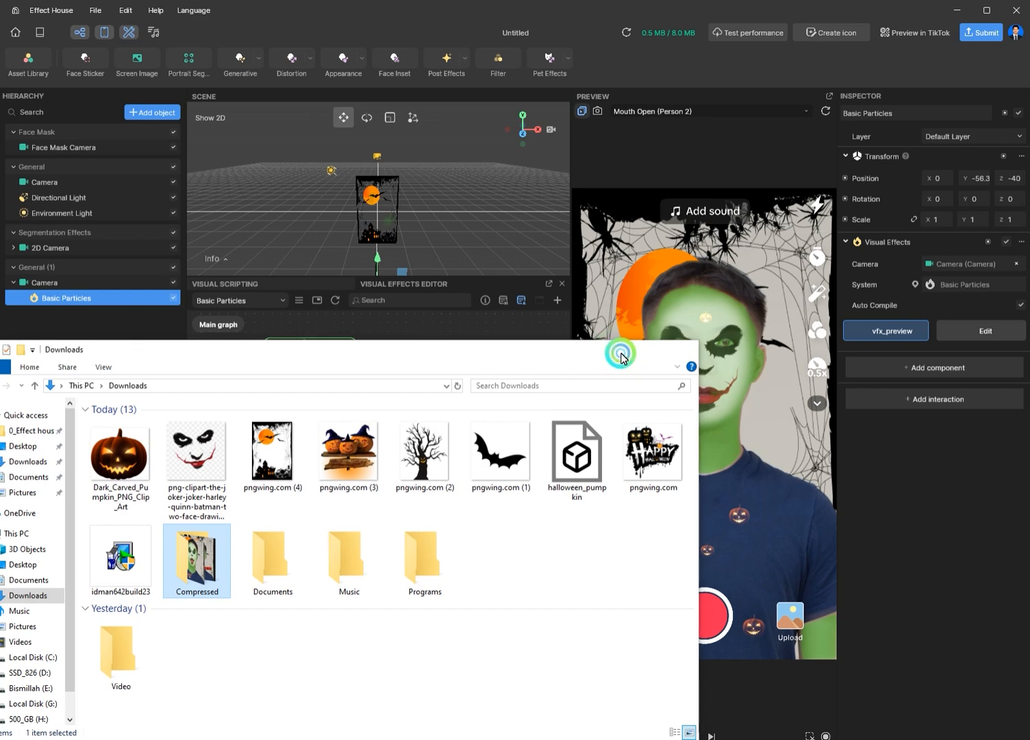
pyautogui.click(624, 350)
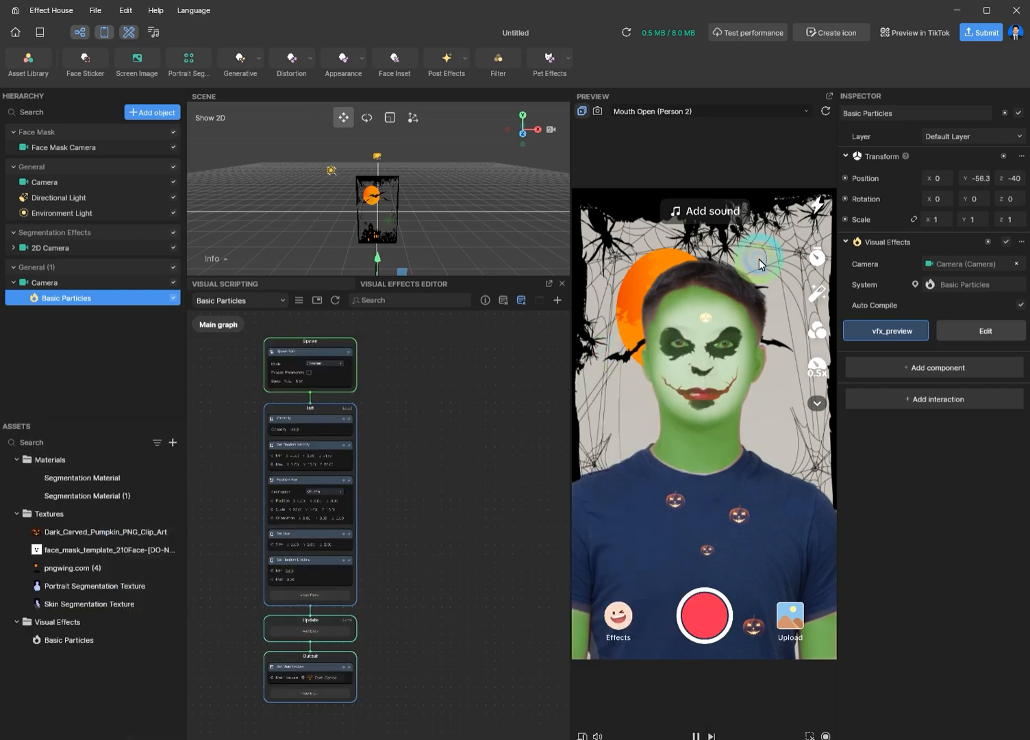
pyautogui.click(982, 33)
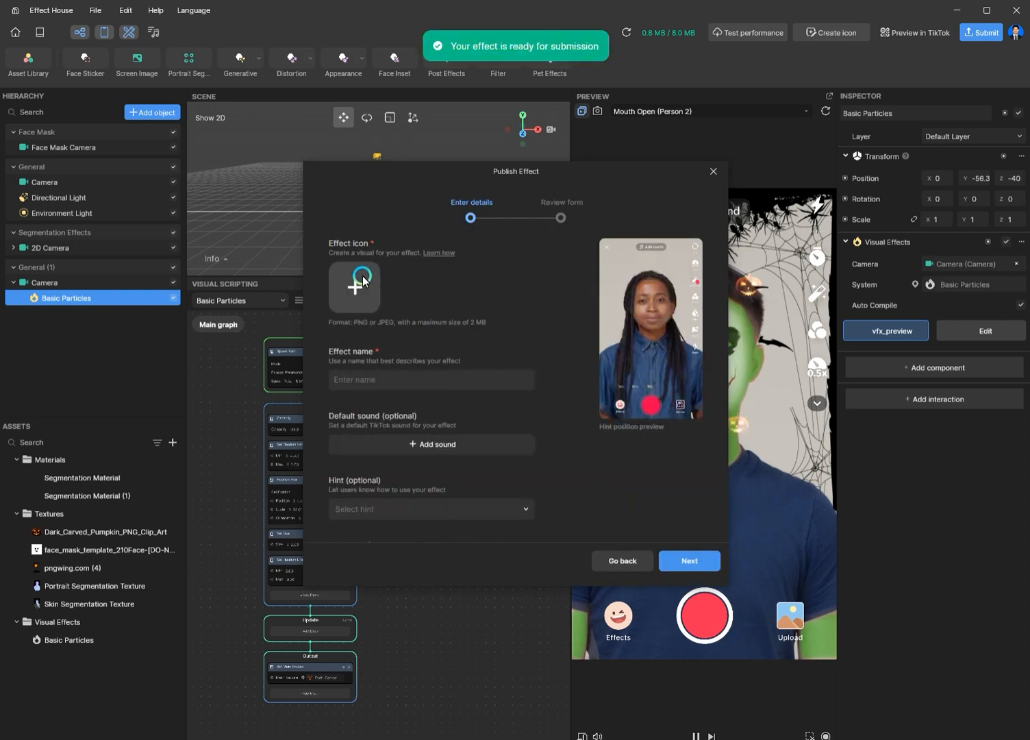
# Upload the 0_icon image from the Compressed folder as the effect icon.
pyautogui.click(355, 286)
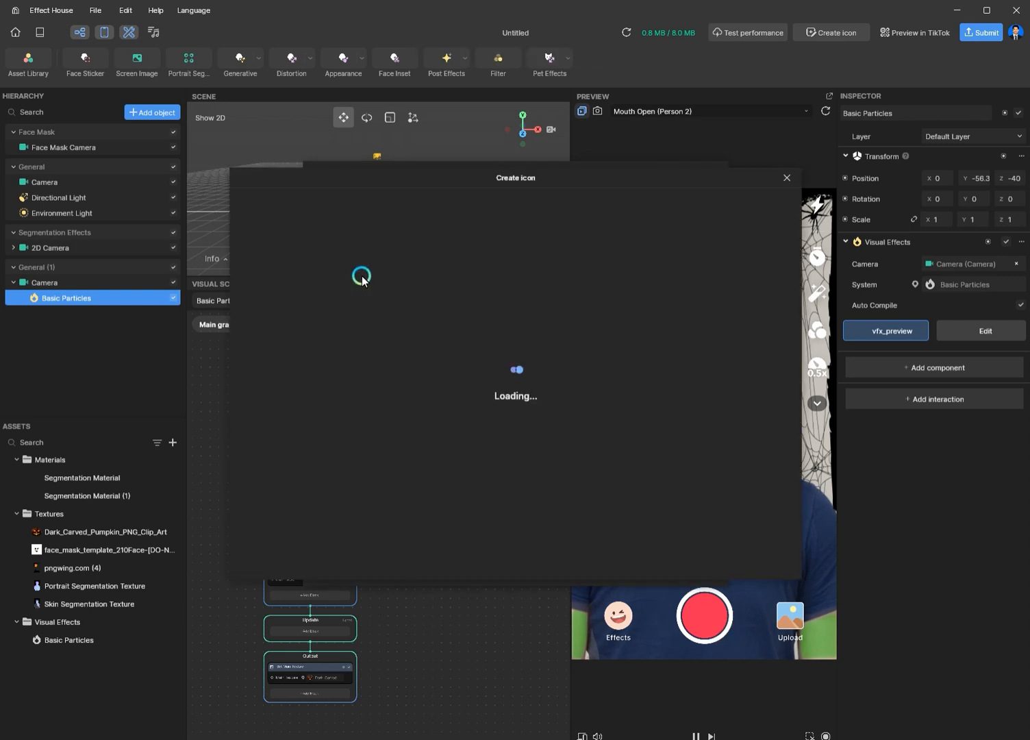
pyautogui.click(343, 204)
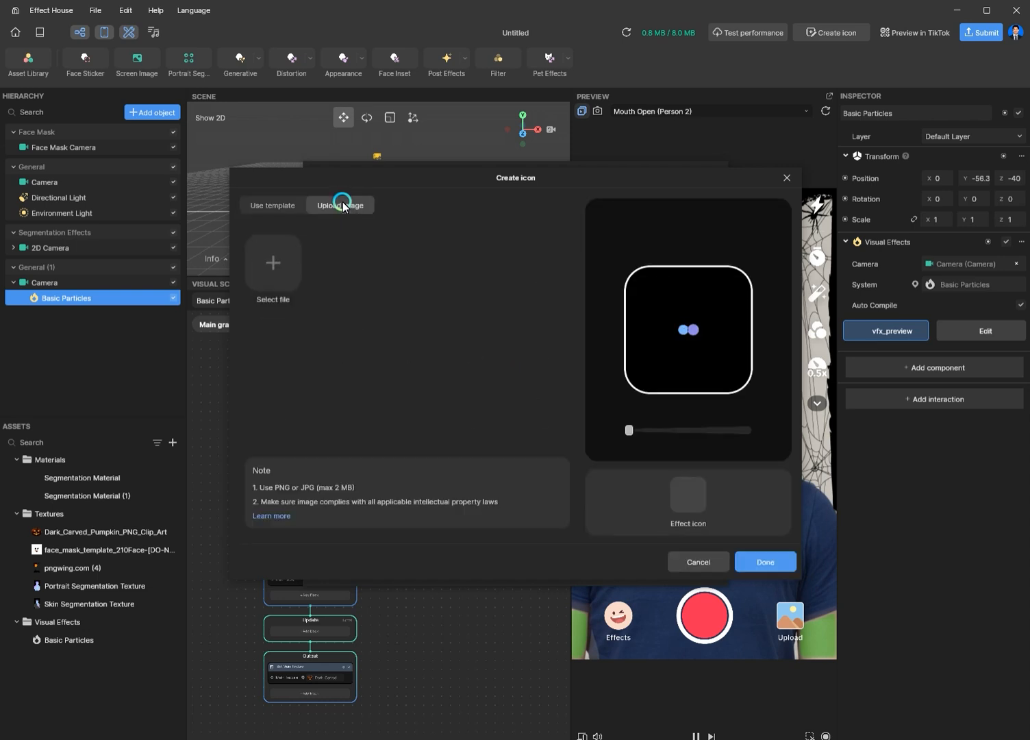
pyautogui.click(269, 264)
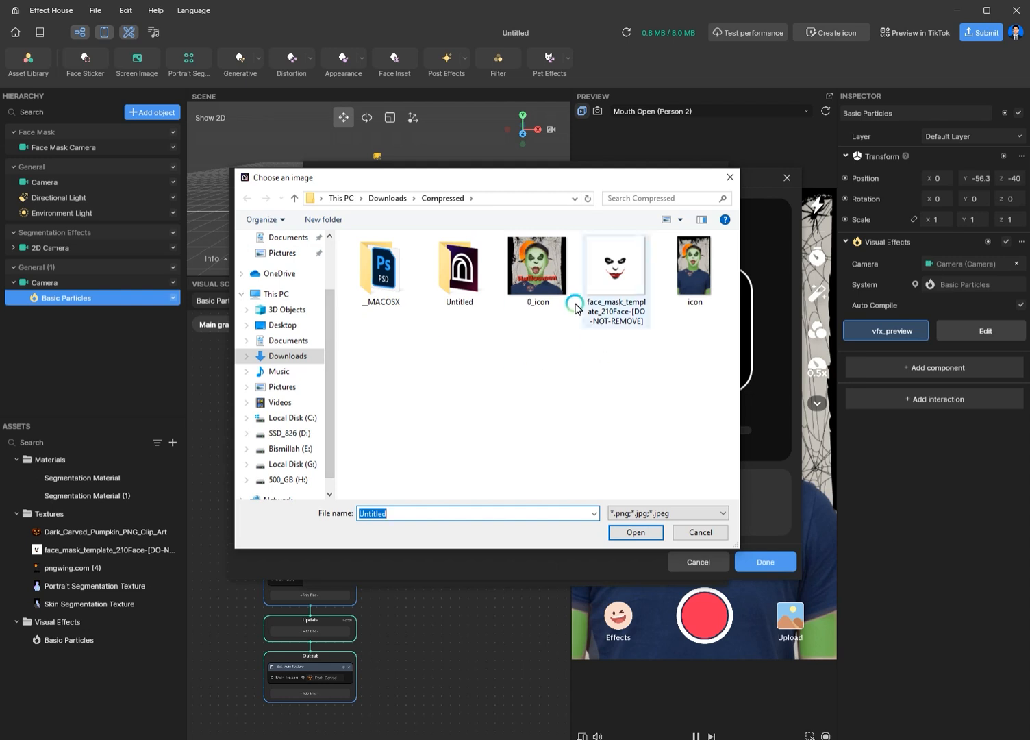
pyautogui.click(525, 266)
pyautogui.doubleClick(545, 276)
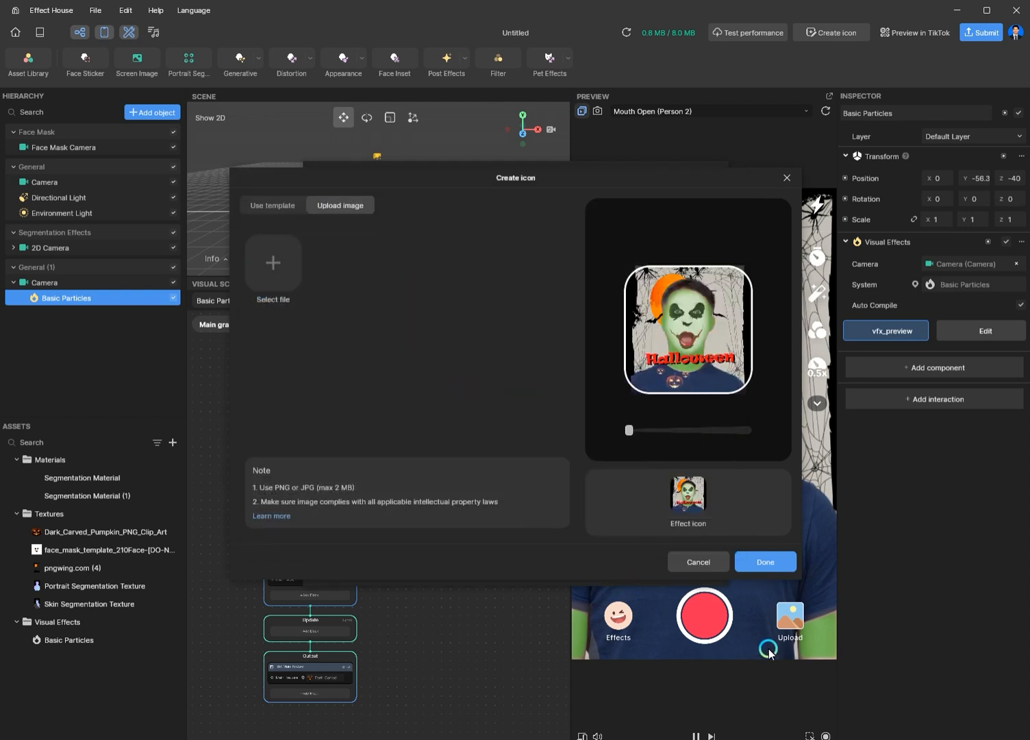
pyautogui.click(785, 568)
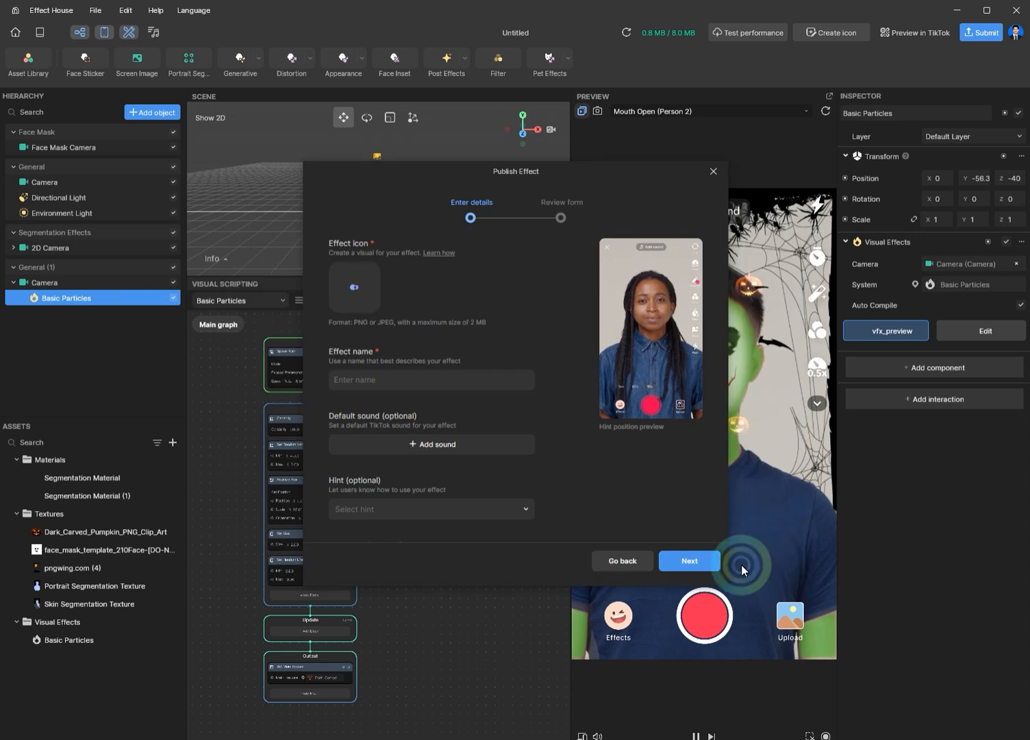
# Enter Halloween_V2 as the effect name.
pyautogui.click(398, 382)
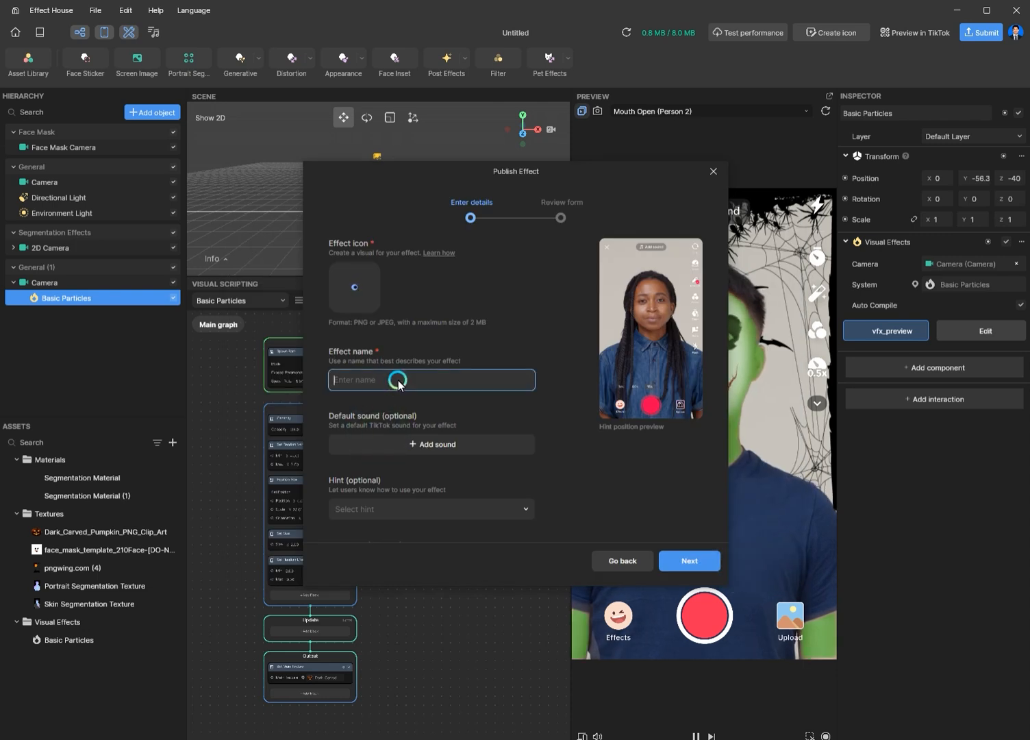
pyautogui.write('Halloween_V2')
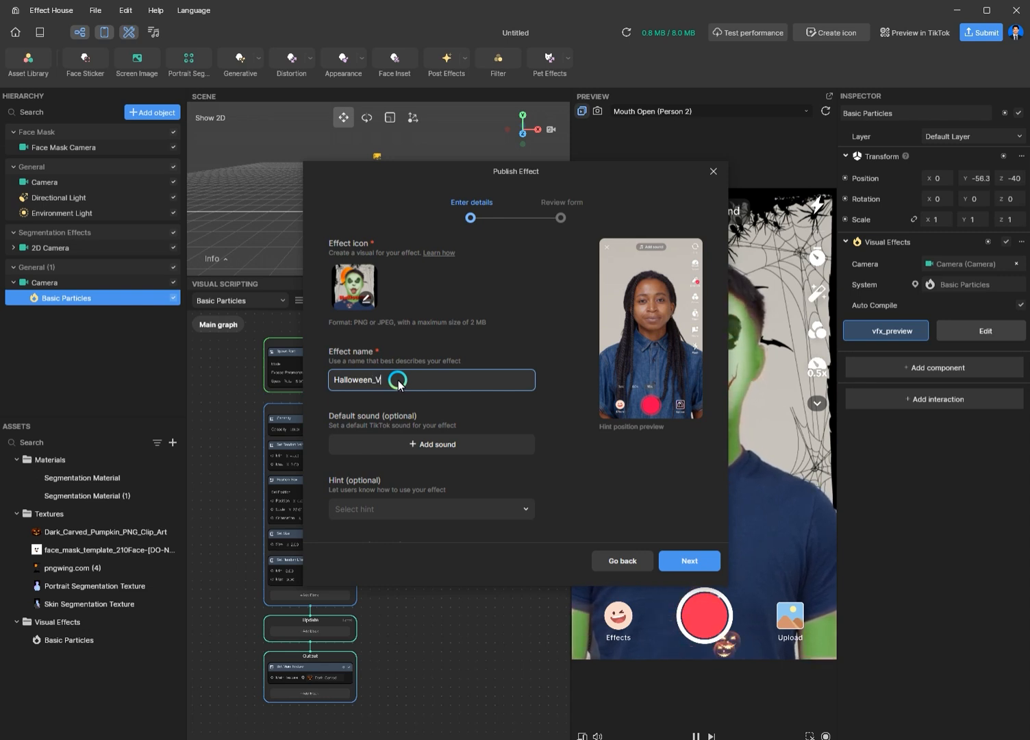
# Look through the available hint options for the effect and close the list without choosing one.
pyautogui.click(571, 453)
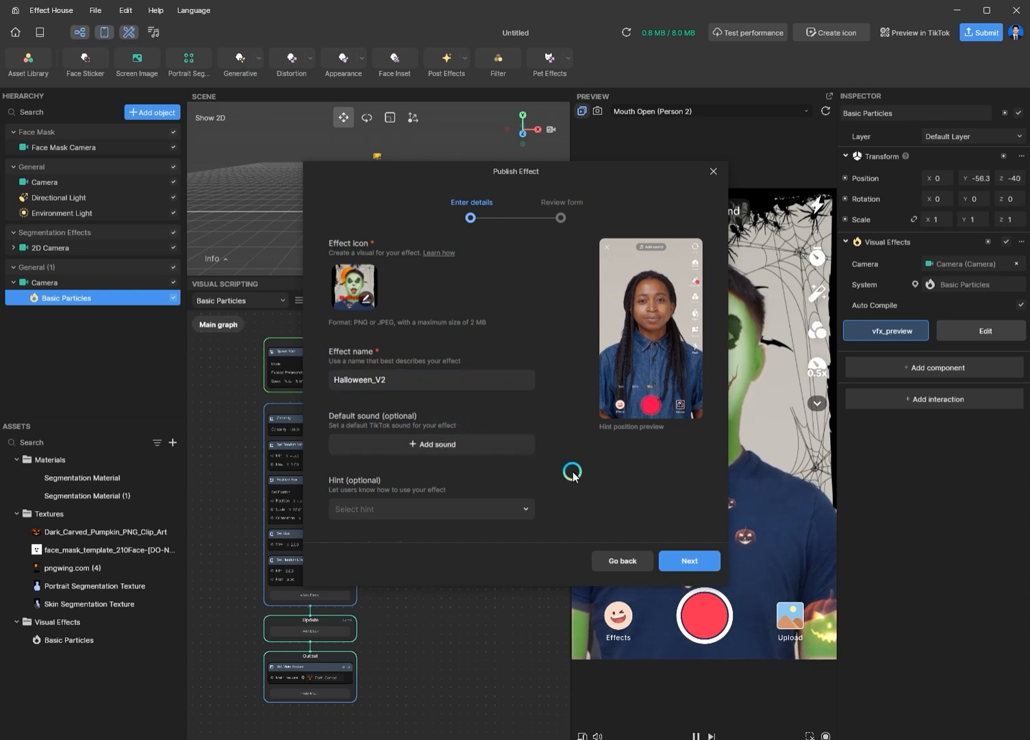
pyautogui.scroll(-3, 576, 472)
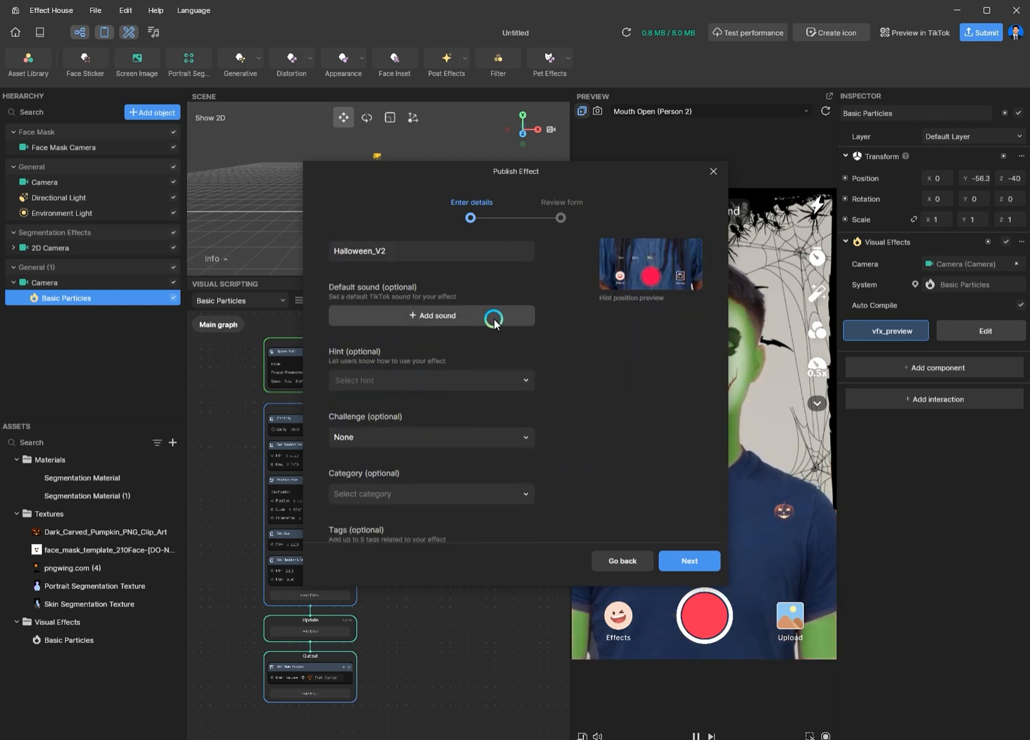
pyautogui.click(525, 379)
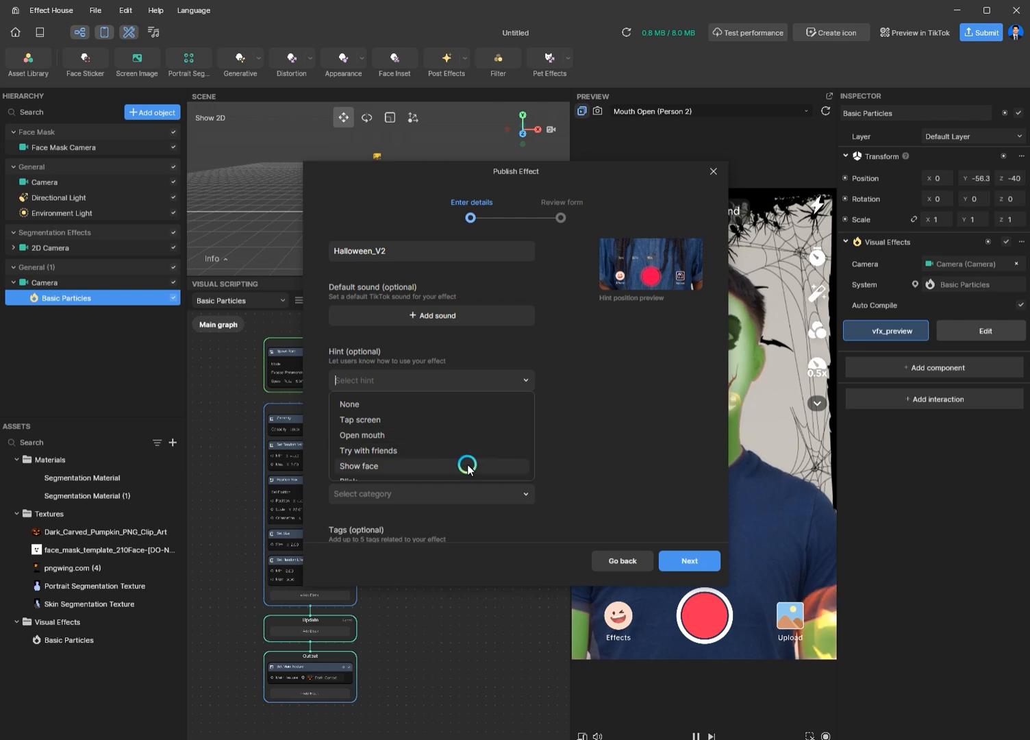
pyautogui.scroll(-3, 437, 455)
pyautogui.click(576, 442)
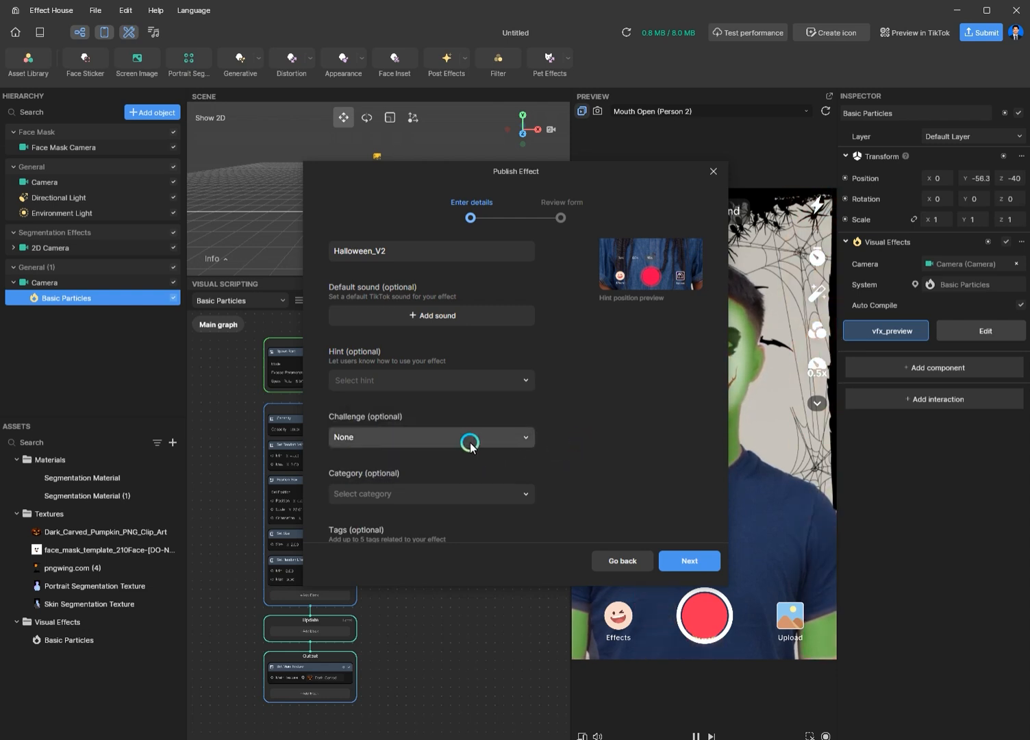
# Enter the effect in the Halloween Effect Challenge and accept the confirmation of asset ownership and usage rights.
pyautogui.scroll(-2, 440, 449)
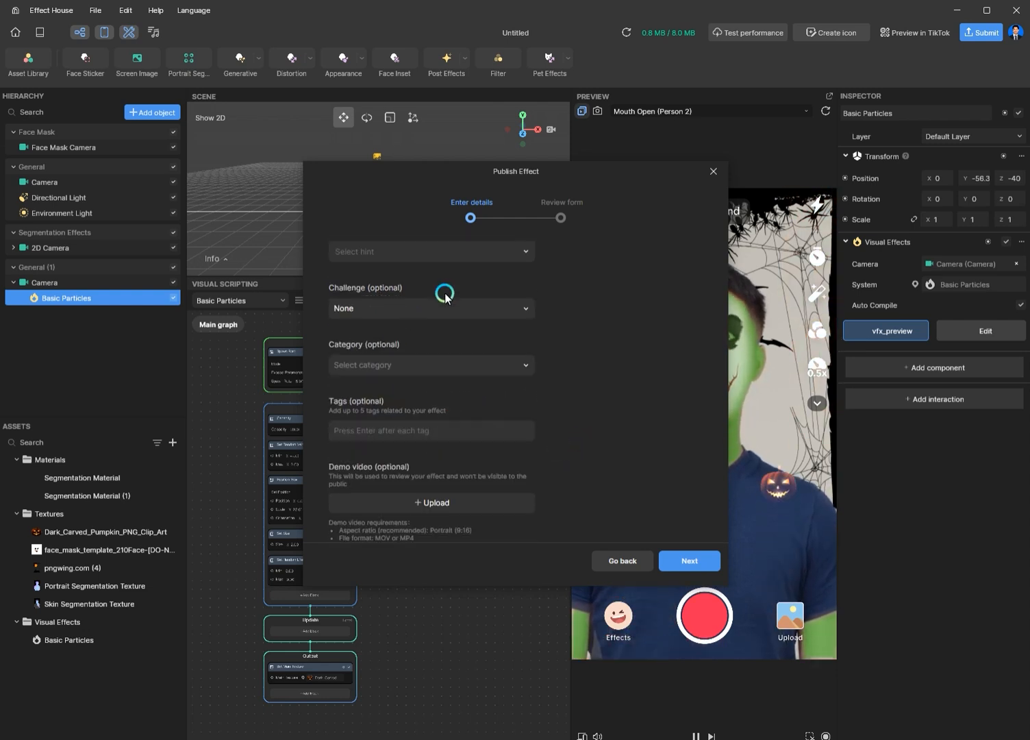
pyautogui.click(461, 308)
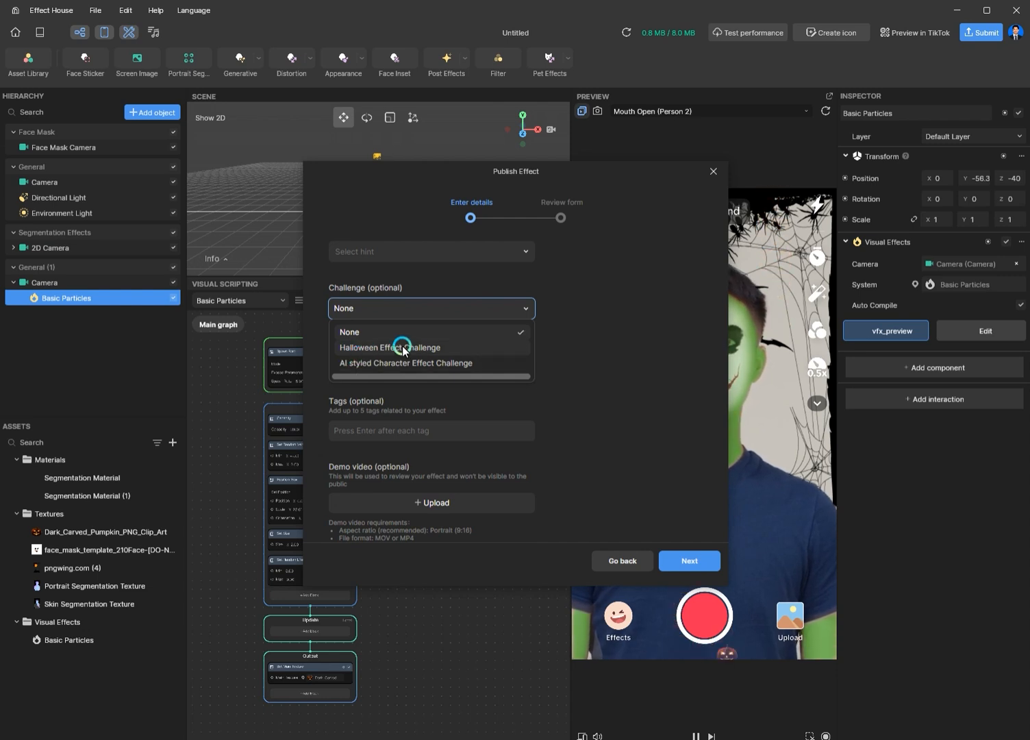
pyautogui.click(432, 349)
pyautogui.click(332, 429)
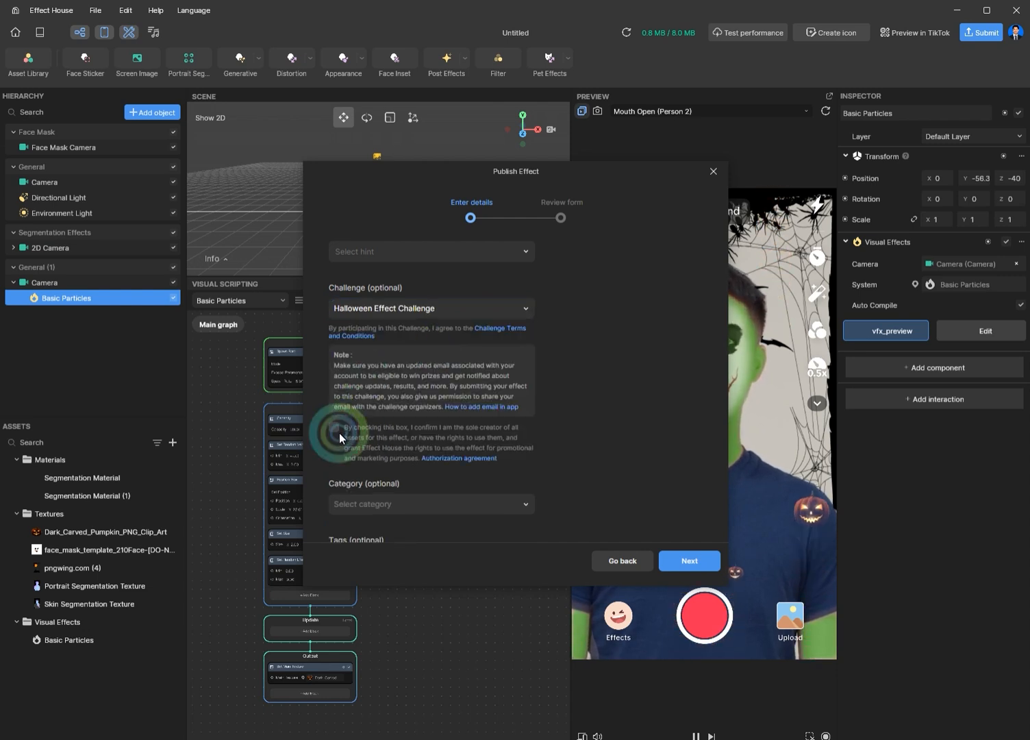
# Add the tags halloween, horror, evil and monster to the effect.
pyautogui.scroll(-3, 586, 382)
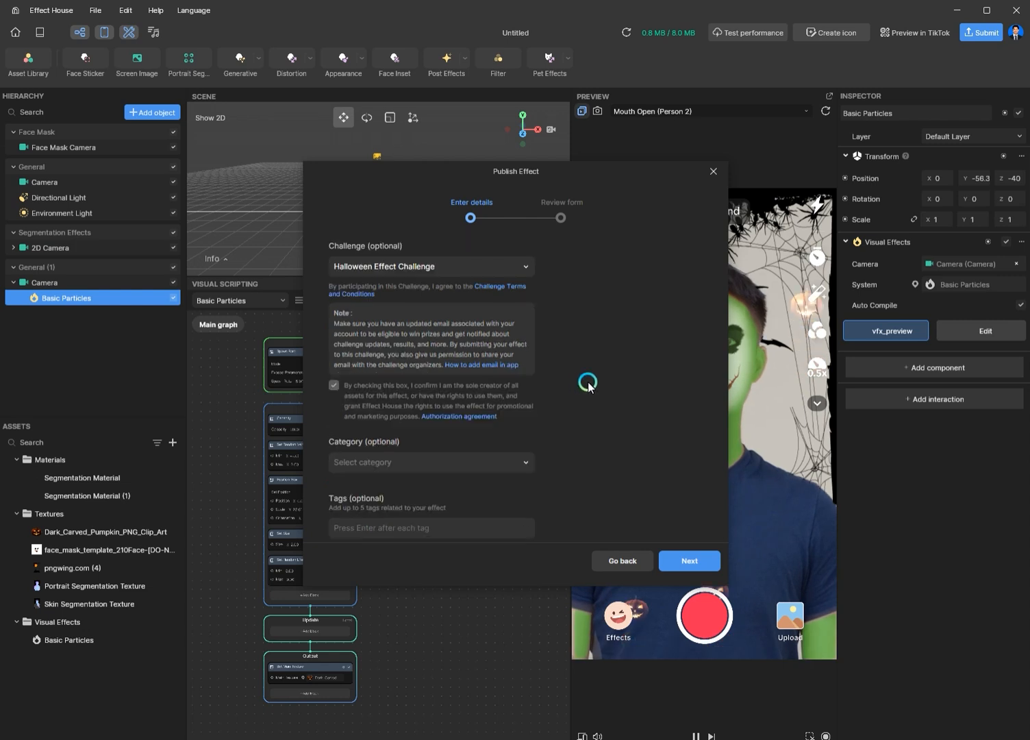
pyautogui.scroll(-3, 588, 385)
pyautogui.click(401, 376)
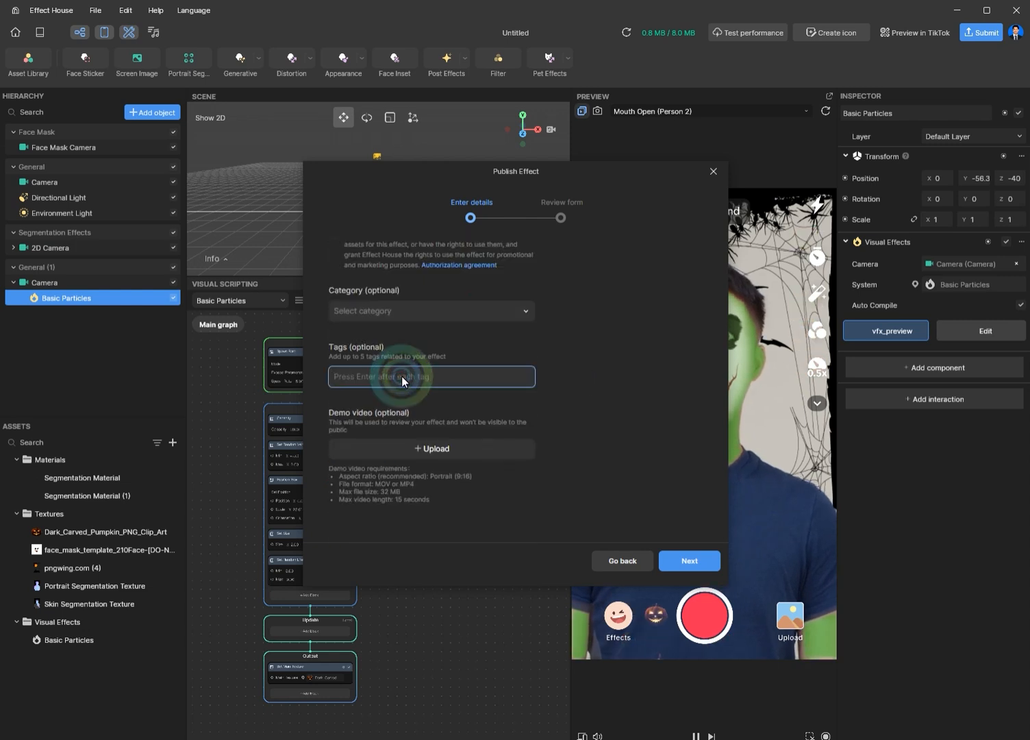
pyautogui.write('hallow')
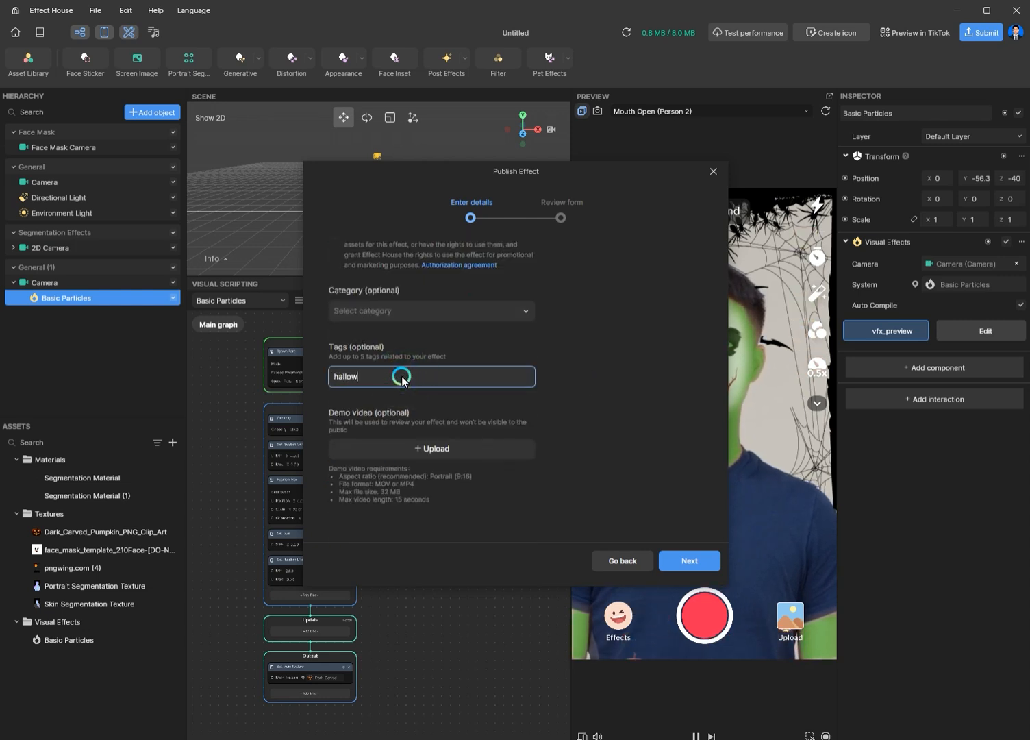
pyautogui.write('een')
pyautogui.press('Return')
pyautogui.write('horror')
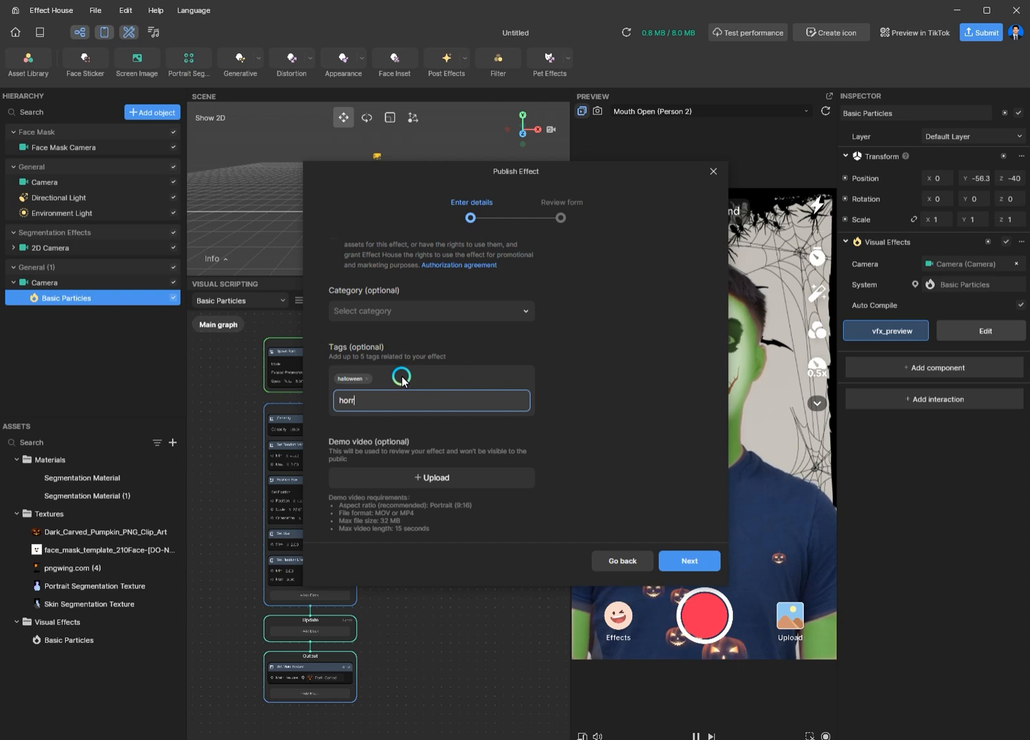
pyautogui.press('Return')
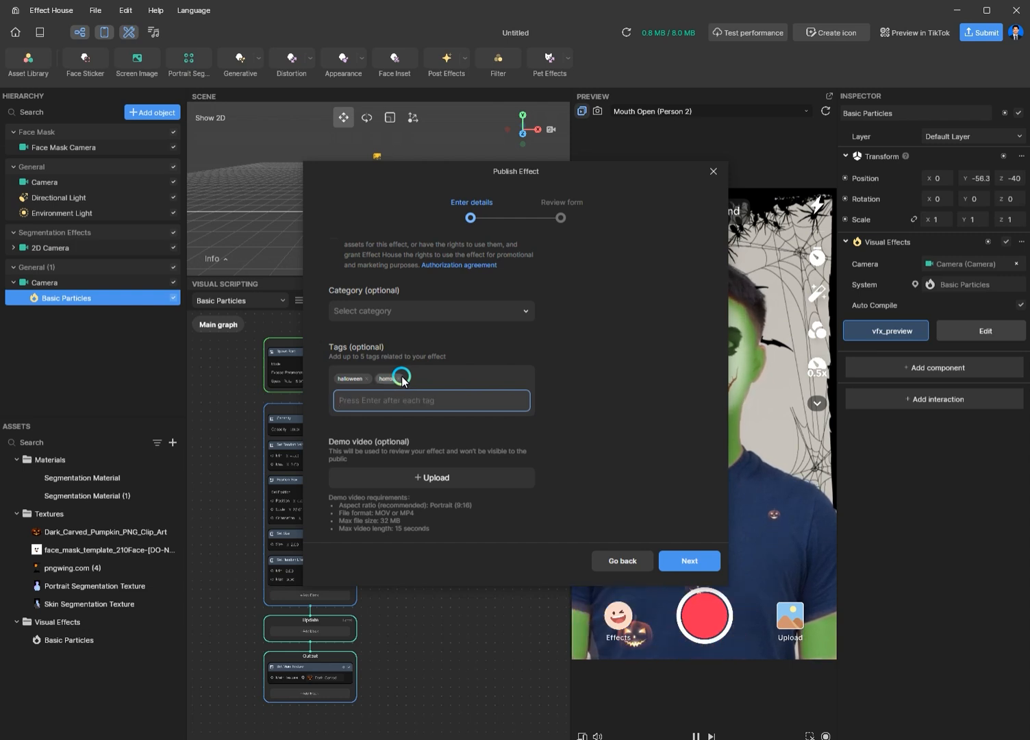
pyautogui.write('evil')
pyautogui.press('Return')
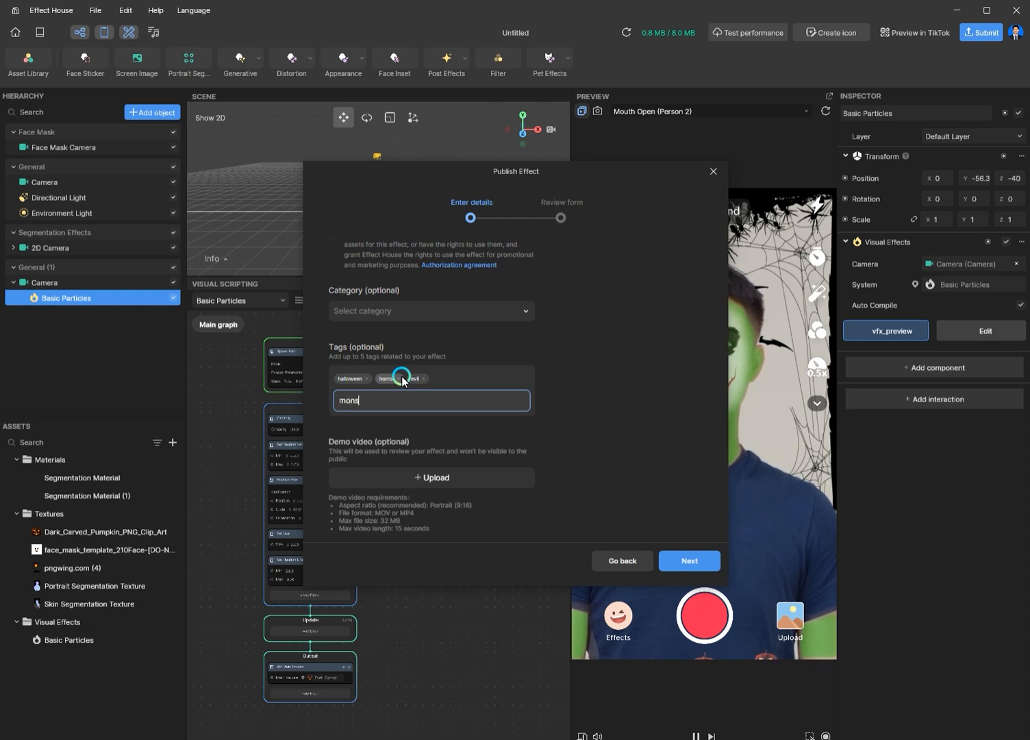
pyautogui.write('ter')
pyautogui.press('Return')
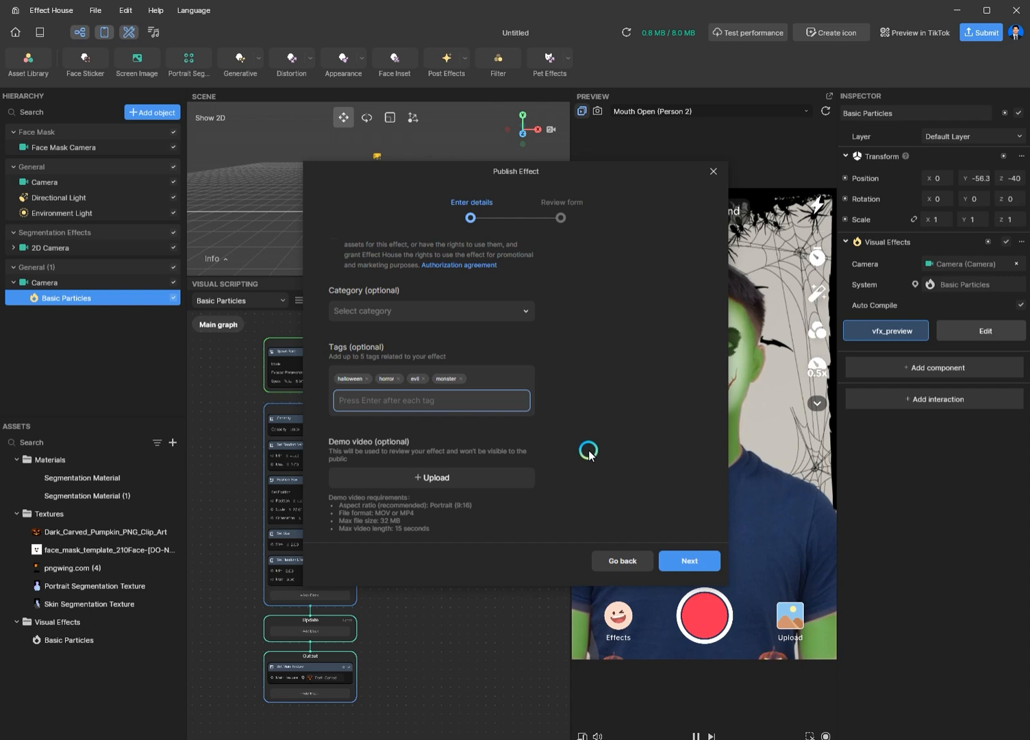
# Add pumpkin as the fifth tag of the effect.
pyautogui.scroll(-1, 589, 455)
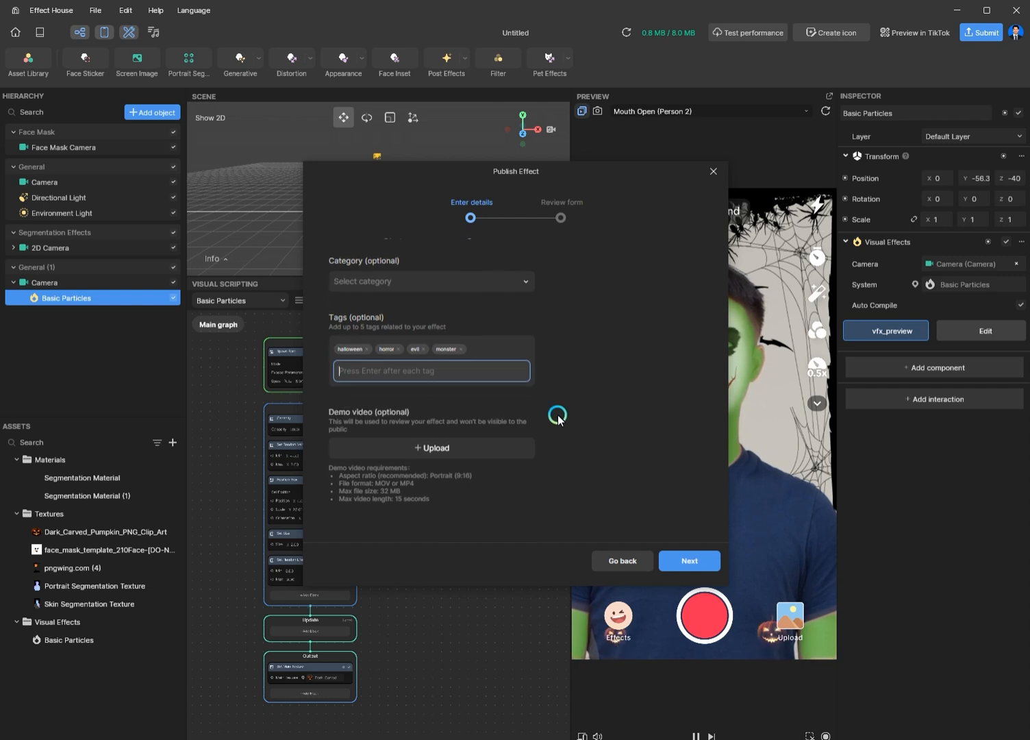
pyautogui.click(502, 371)
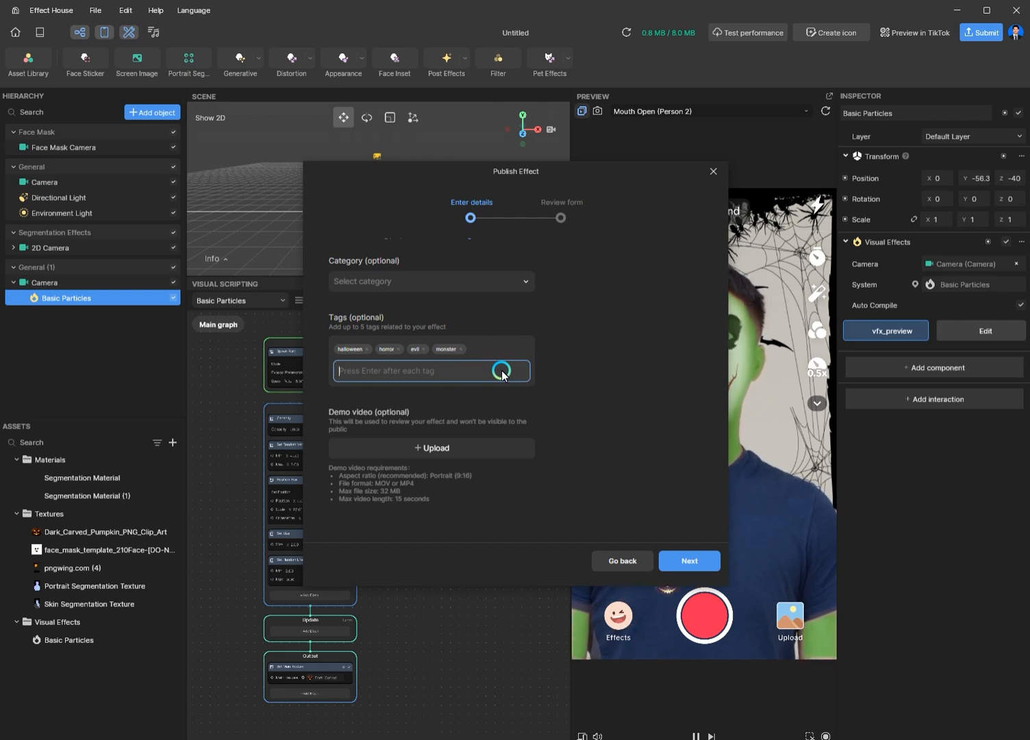
pyautogui.write('umpkin')
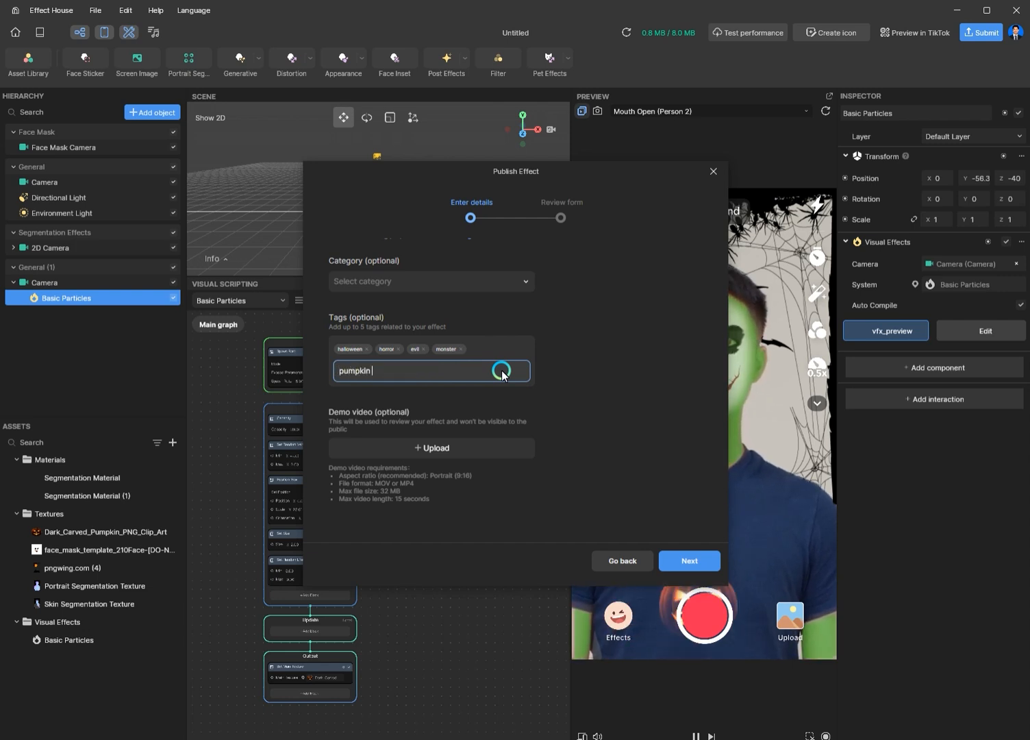
pyautogui.press('Return')
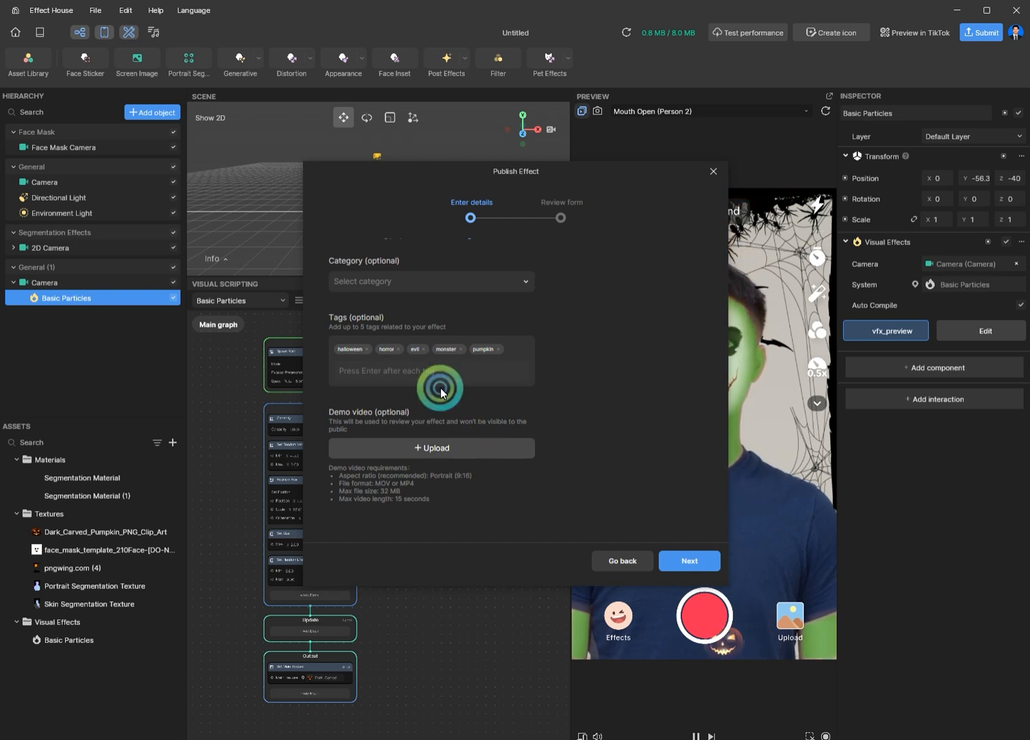
# Upload the demo file from the Compressed folder as the demo video and look over the completed form.
pyautogui.click(607, 265)
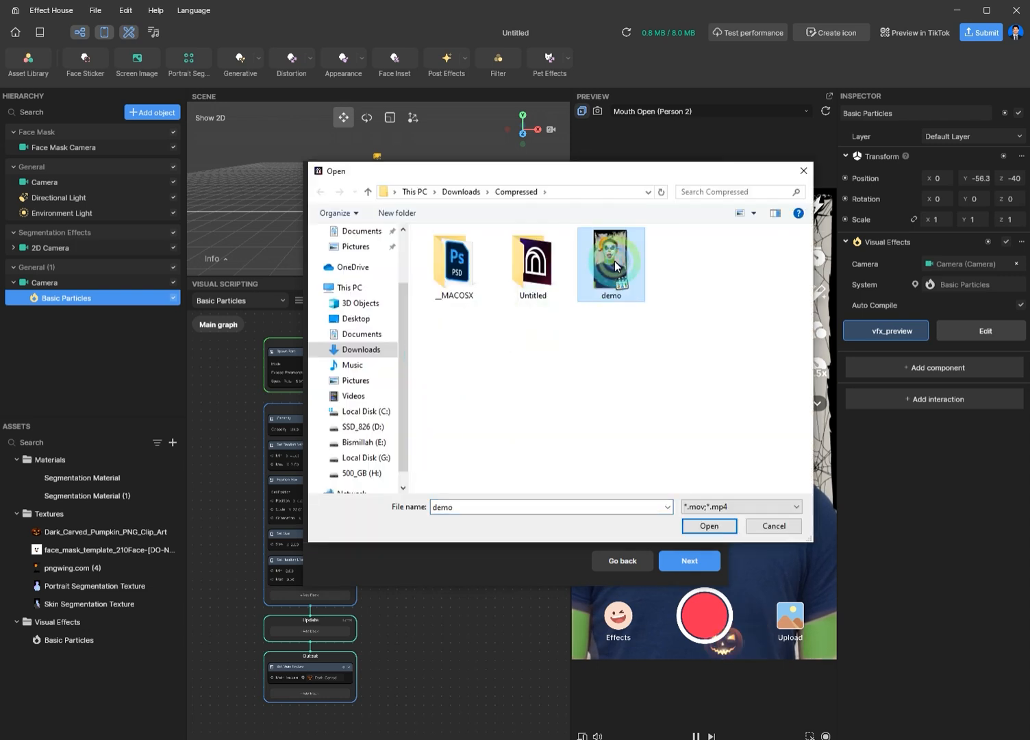
pyautogui.doubleClick(607, 267)
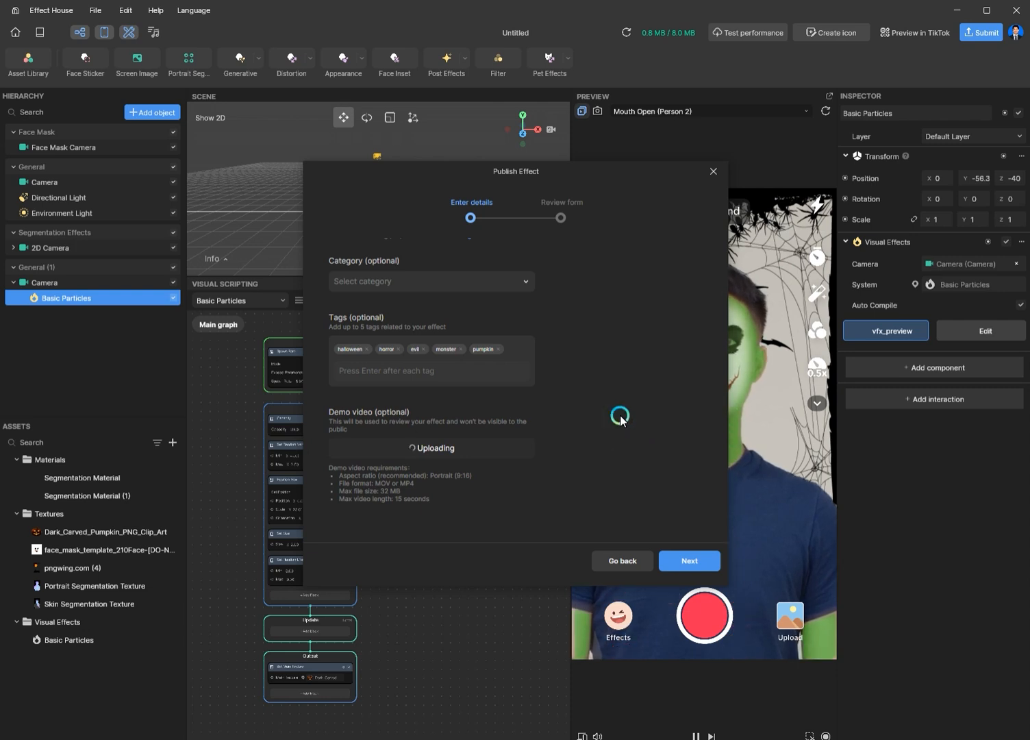
pyautogui.scroll(10, 620, 420)
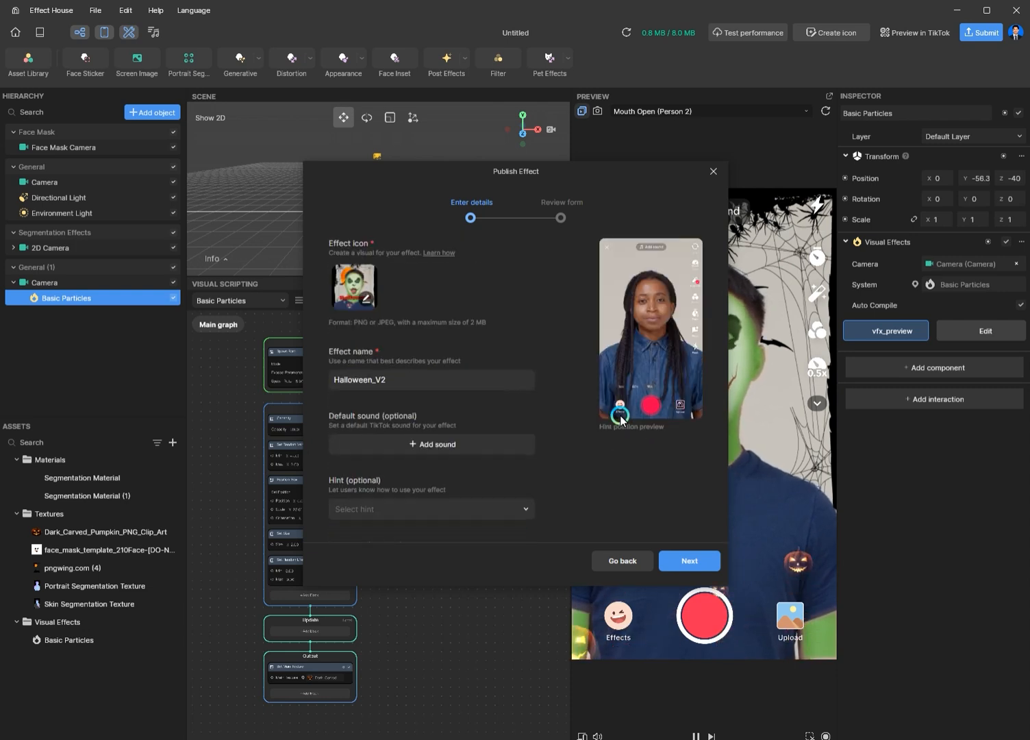
pyautogui.scroll(-10, 606, 471)
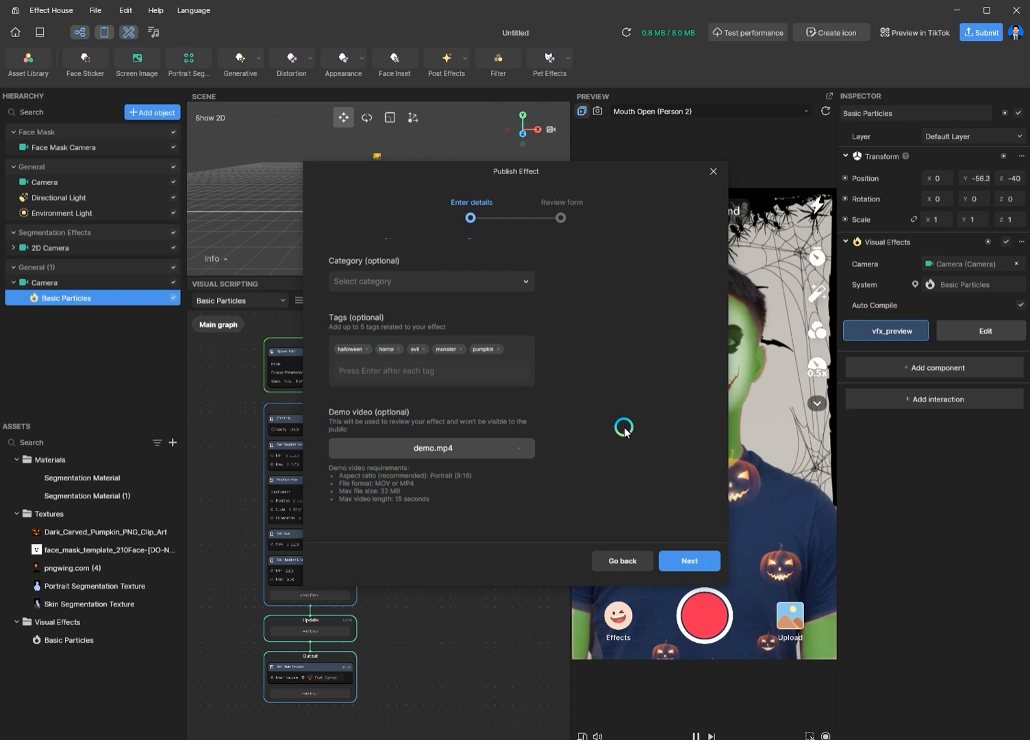
# Proceed to the review form, submit the effect and open the online effects management page.
pyautogui.click(690, 562)
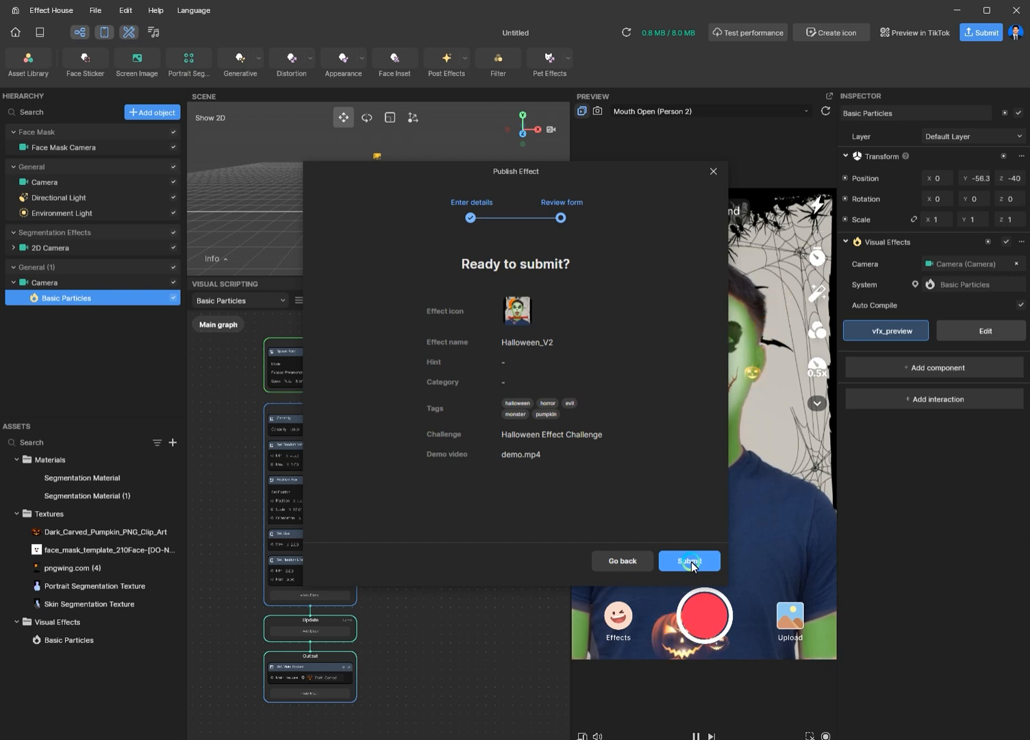
pyautogui.click(691, 561)
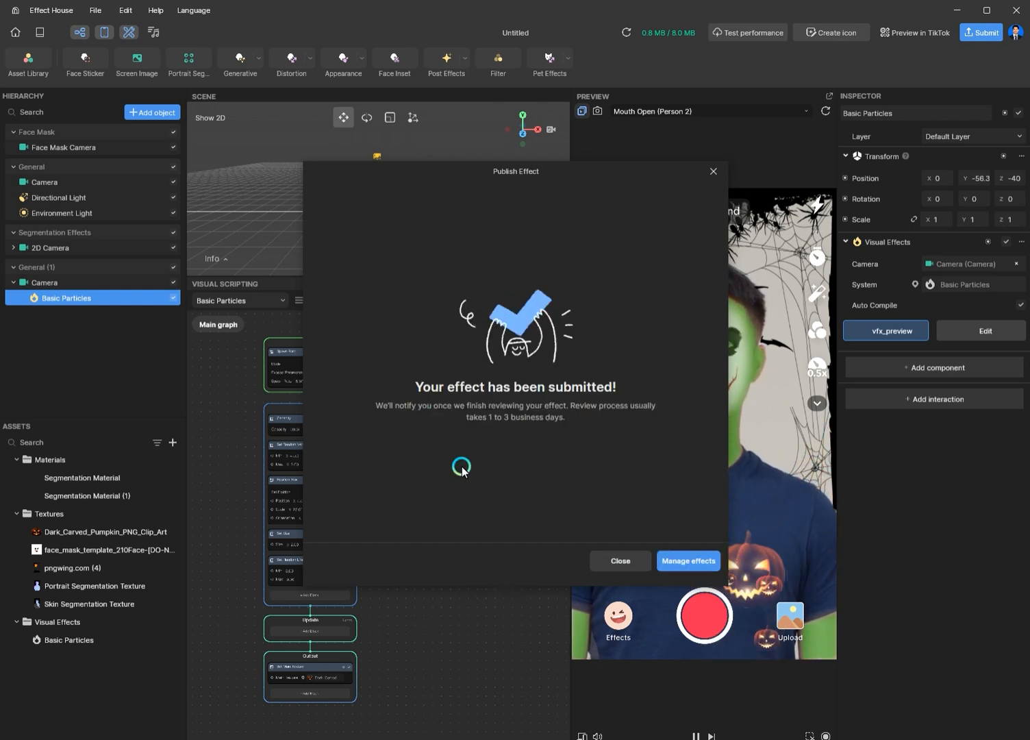
pyautogui.click(688, 561)
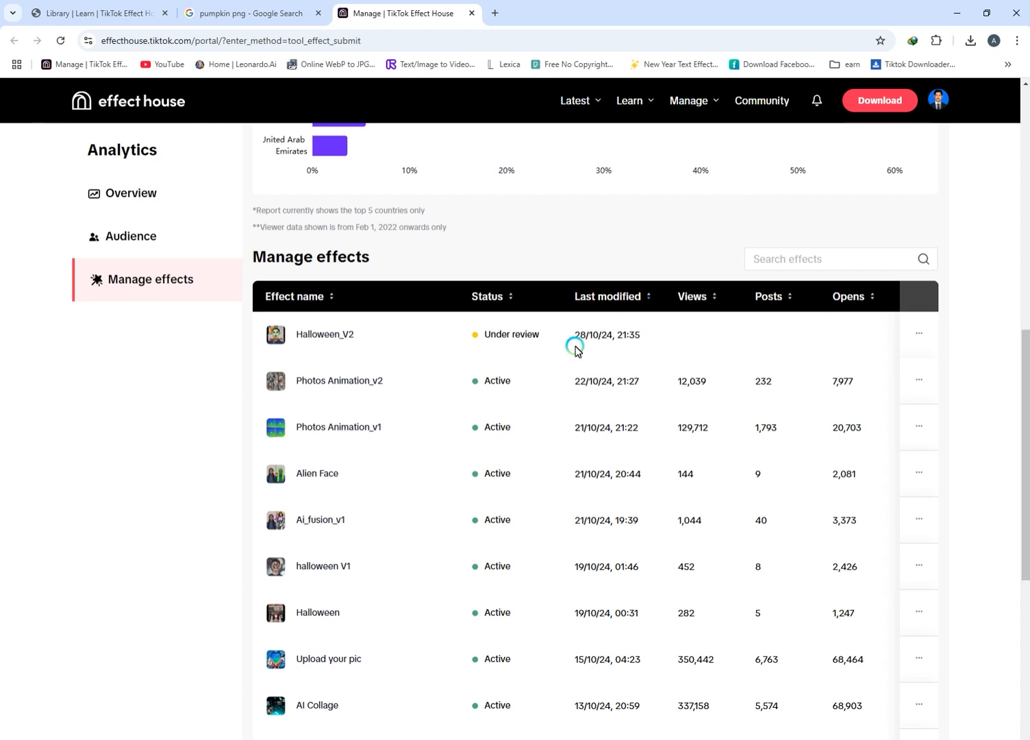
# Return from the browser to Effect House and close the Publish Effect dialog.
pyautogui.click(957, 14)
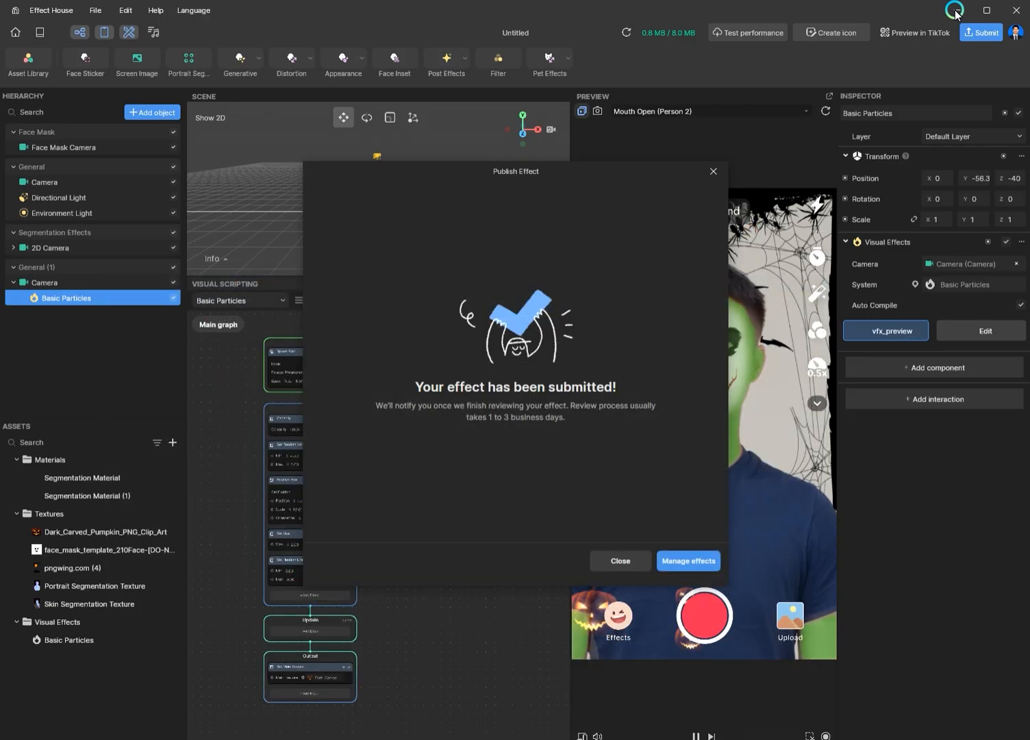
pyautogui.click(606, 559)
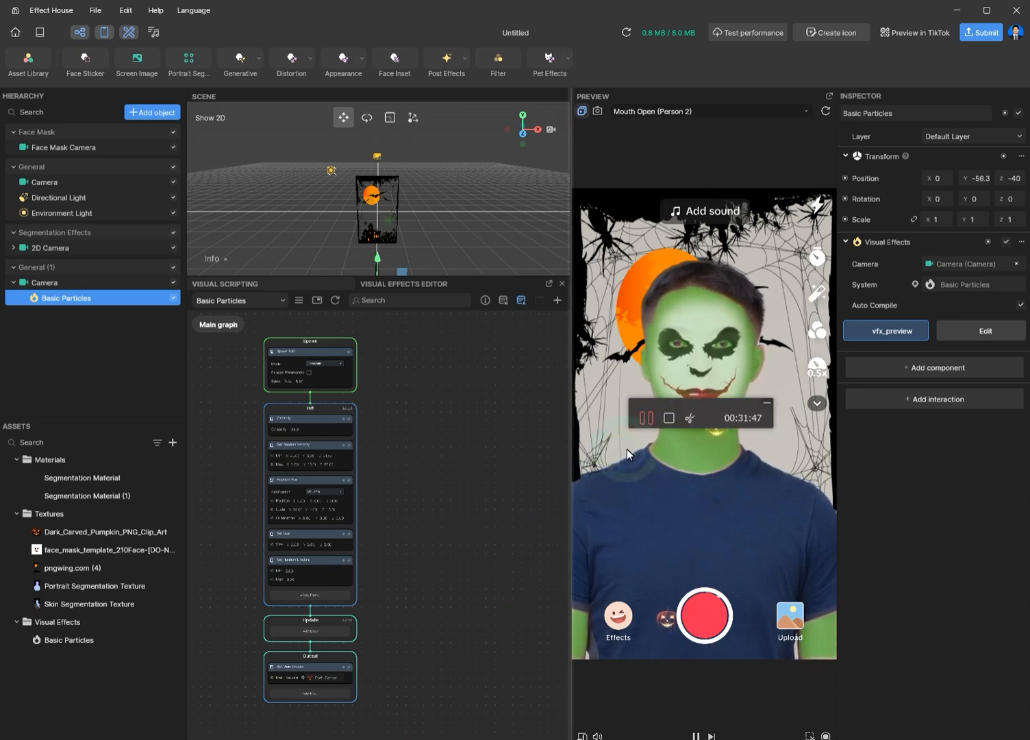
pyautogui.click(668, 418)
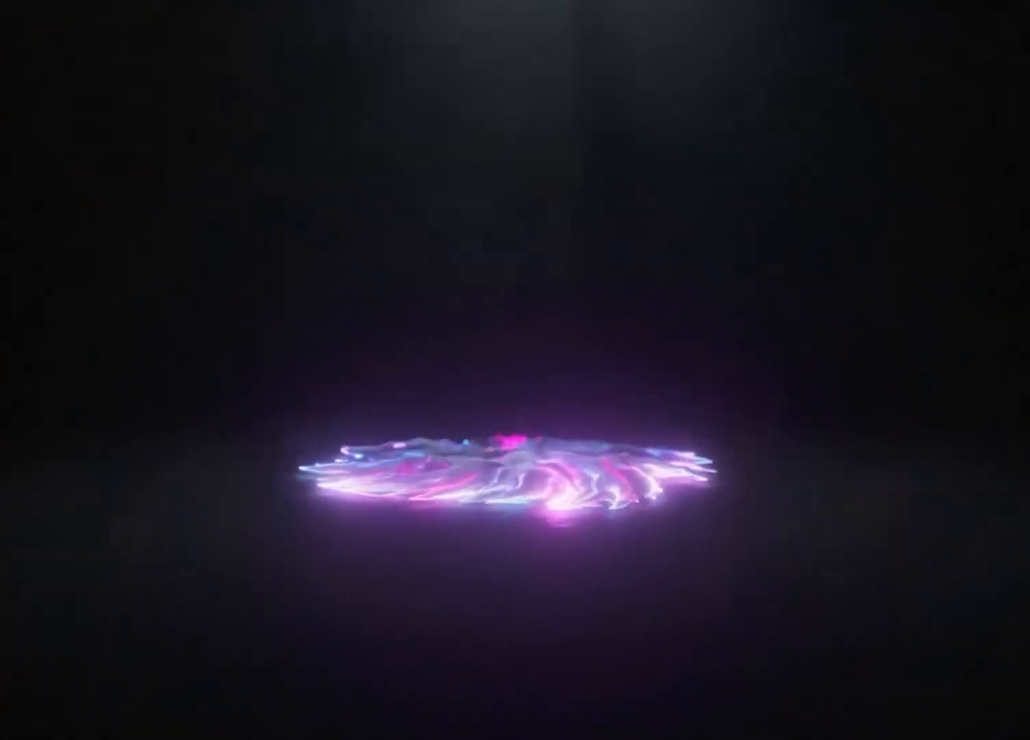